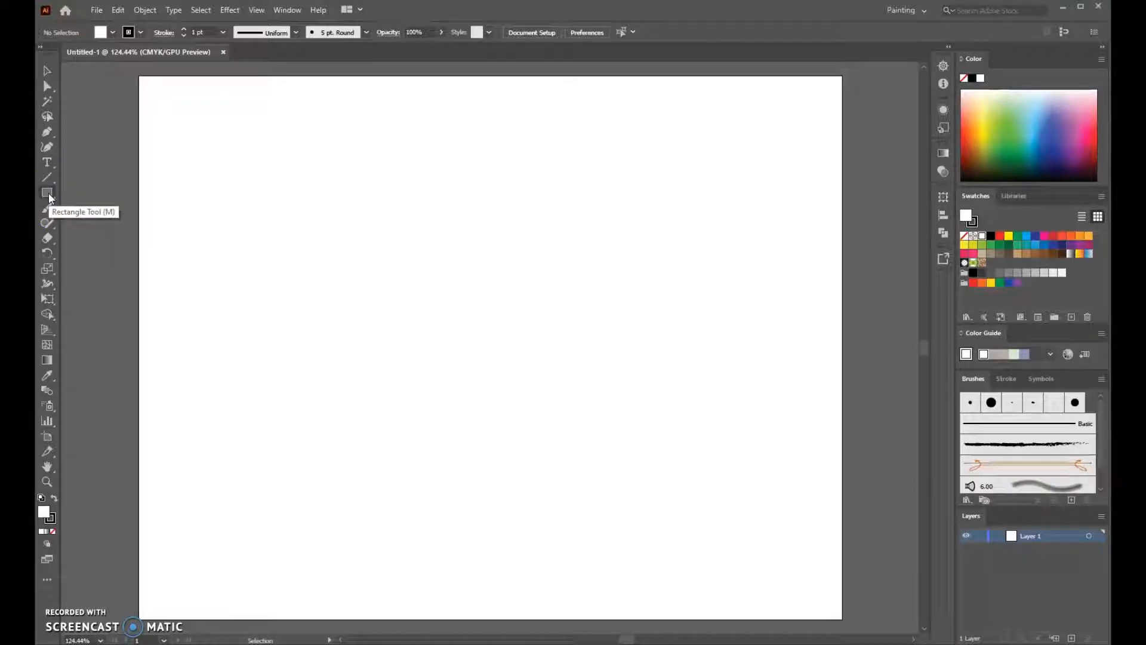
Examine the complete tools list and check which toolbar set, Basic or Advanced, is active
{"action": "left_click", "coordinate": [52, 132]}
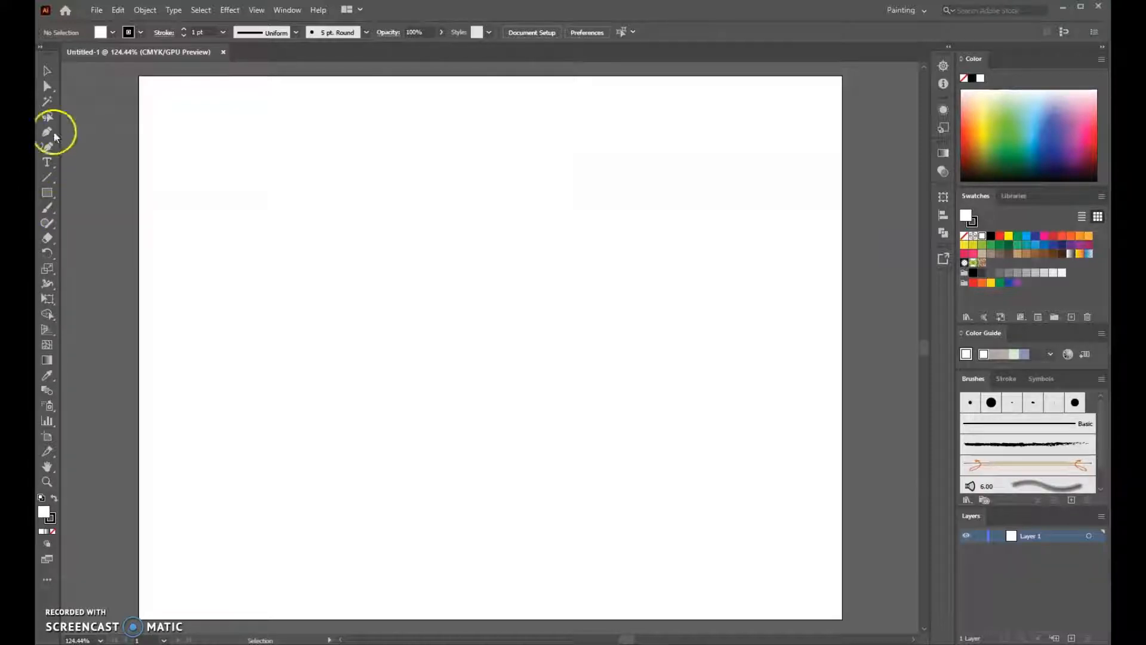
{"action": "left_click", "coordinate": [53, 344]}
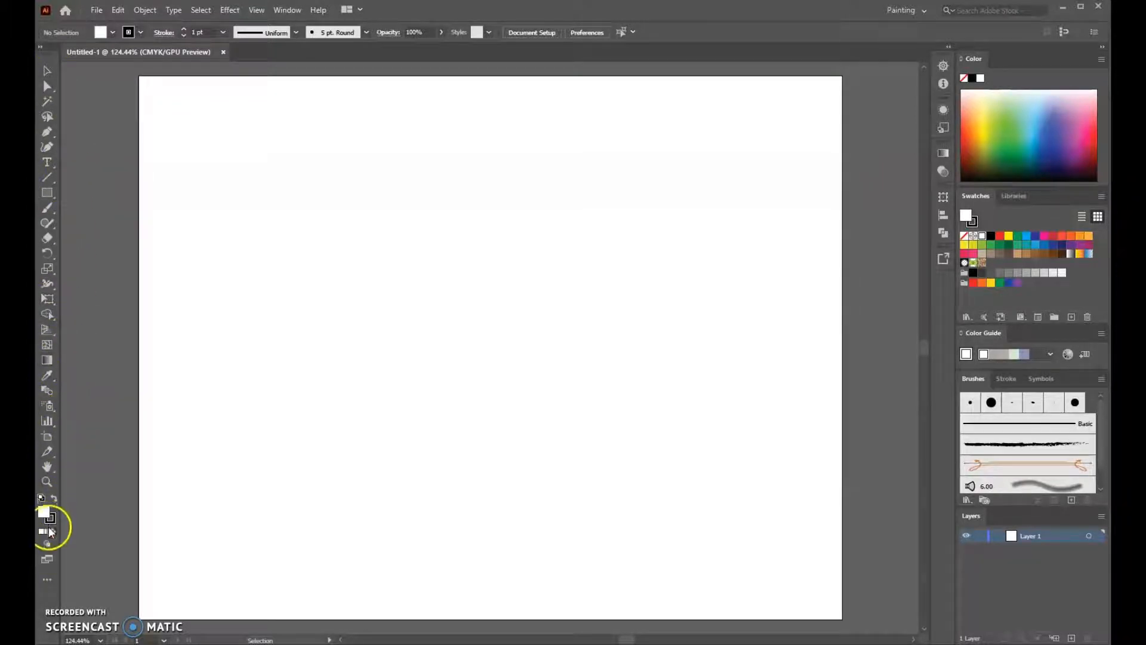
{"action": "left_click", "coordinate": [48, 580]}
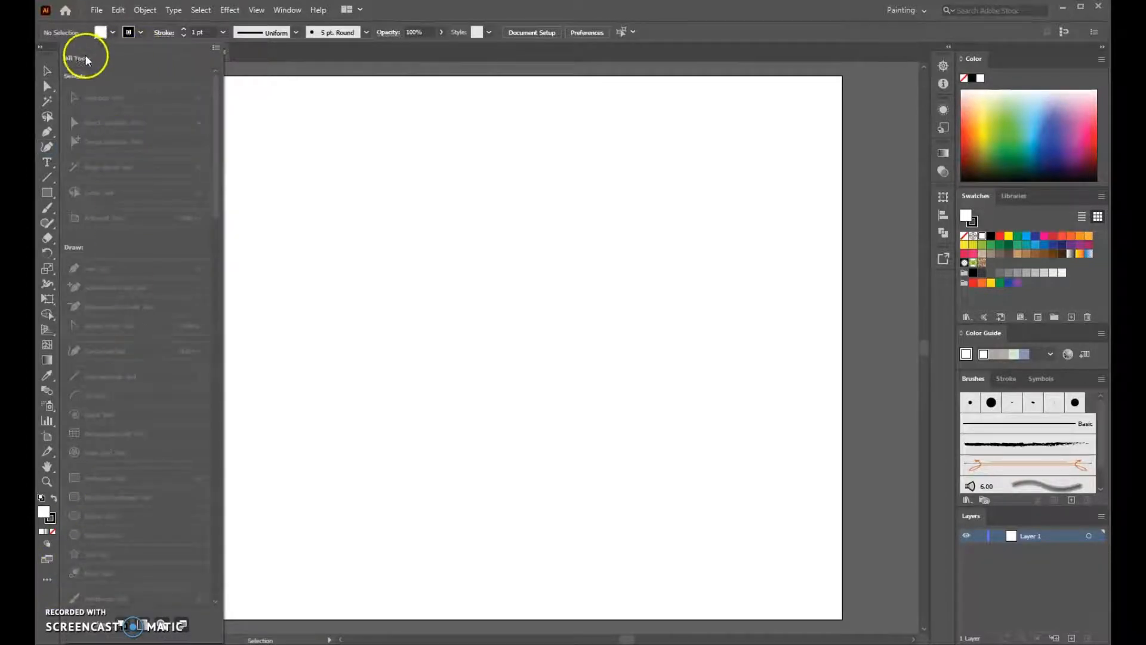
{"action": "left_click", "coordinate": [217, 53]}
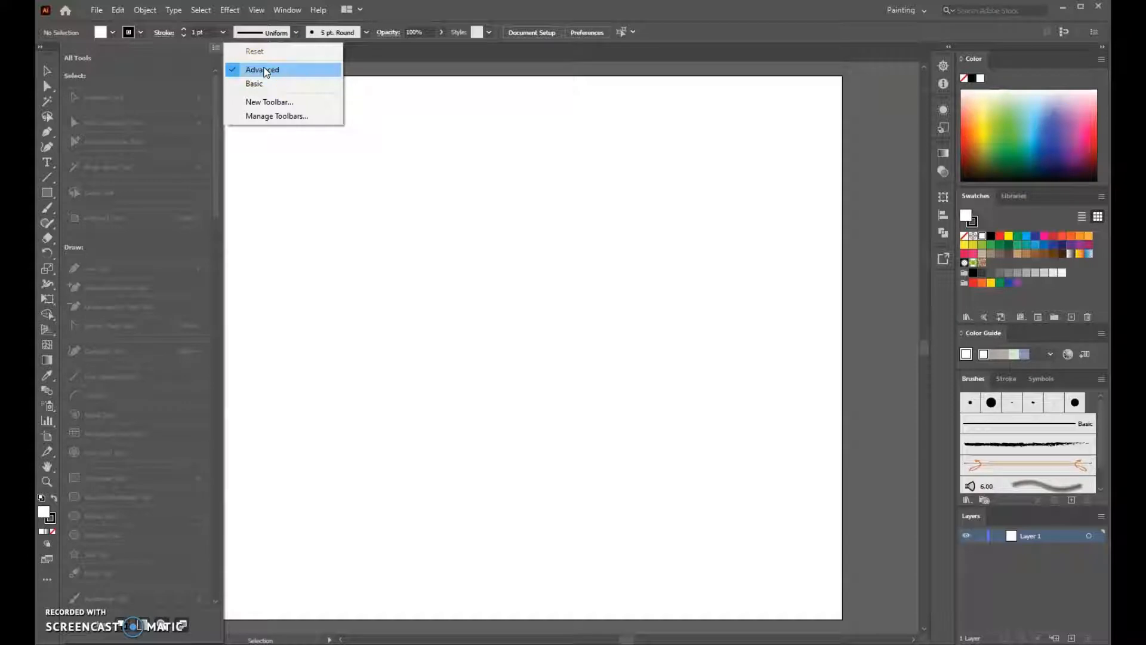
{"action": "left_click", "coordinate": [171, 48]}
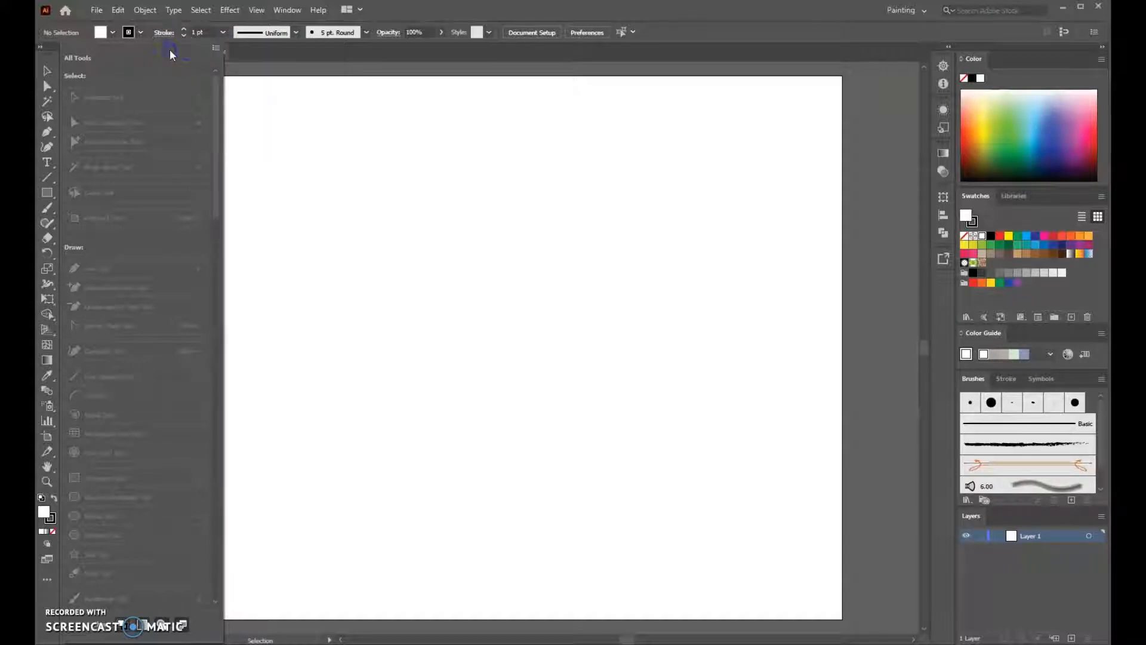
{"action": "left_click", "coordinate": [261, 113]}
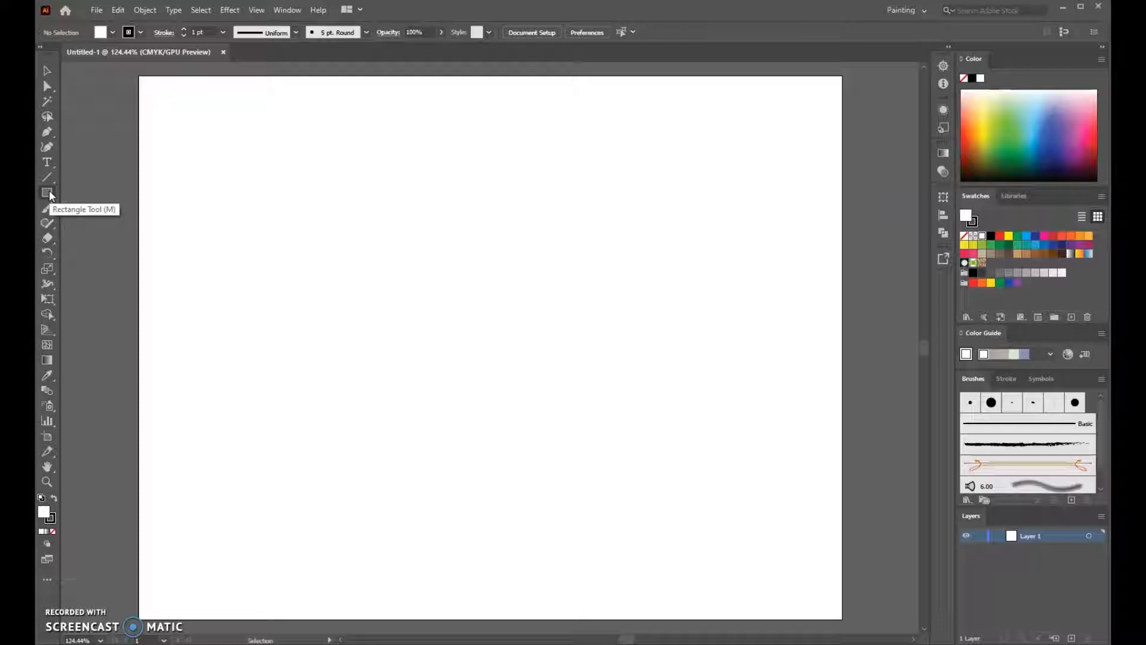
Try the Layout and Typography workspaces, and return to the Painting workspace
{"action": "left_click", "coordinate": [901, 16]}
{"action": "left_click", "coordinate": [925, 67]}
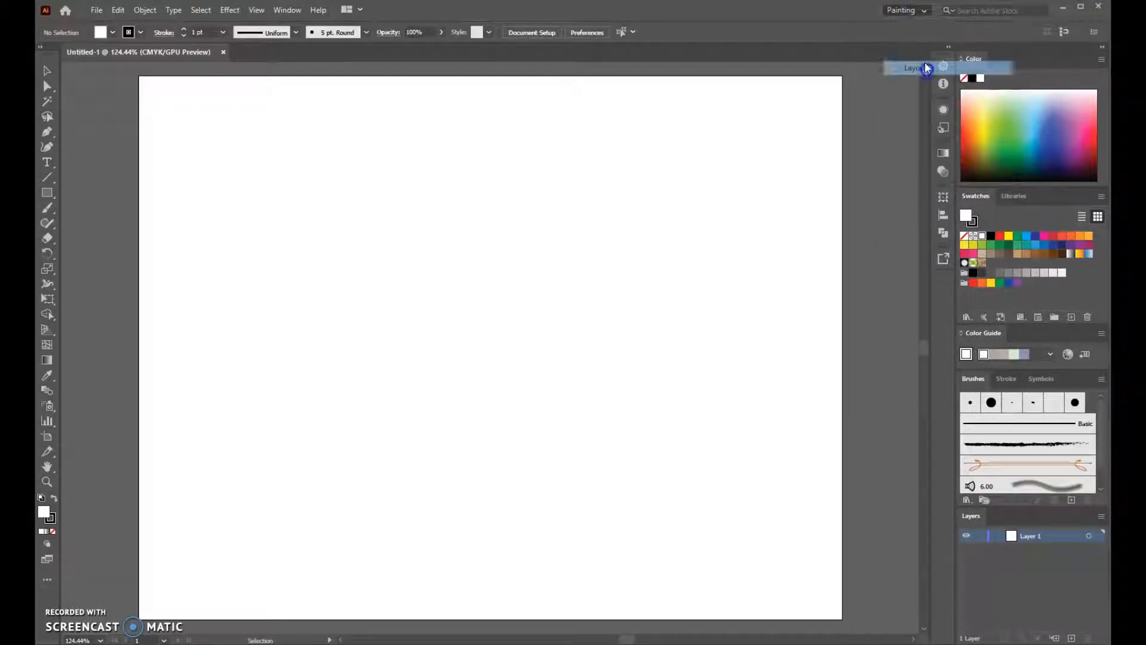
{"action": "left_click", "coordinate": [905, 10]}
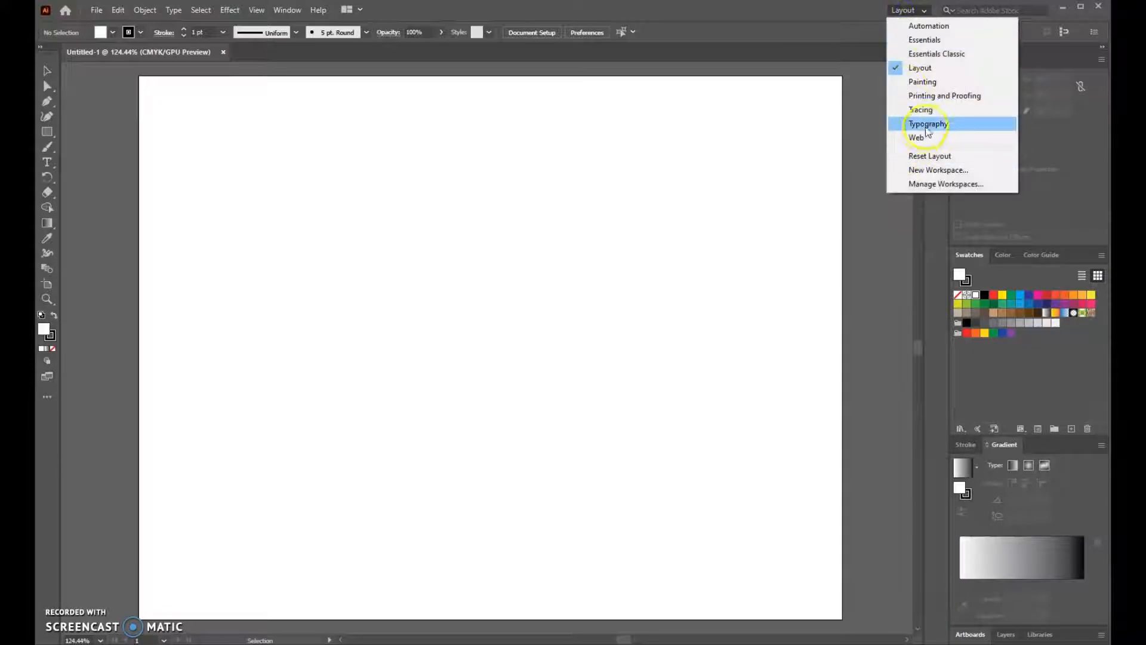
{"action": "left_click", "coordinate": [928, 125]}
{"action": "left_click", "coordinate": [907, 12]}
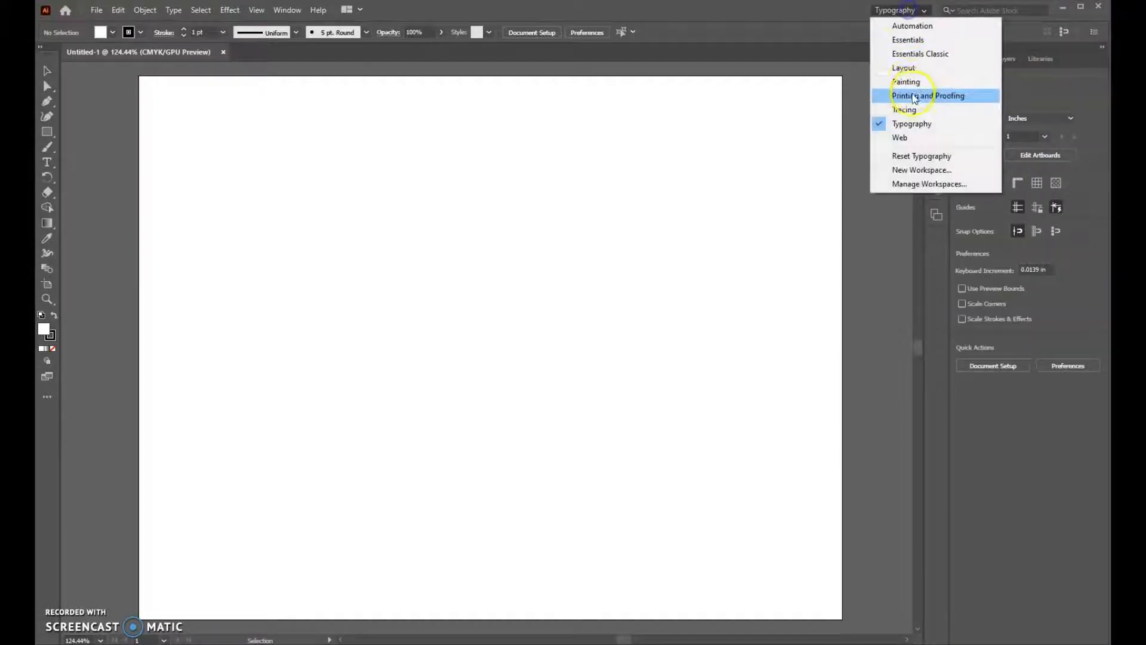
{"action": "left_click", "coordinate": [907, 81]}
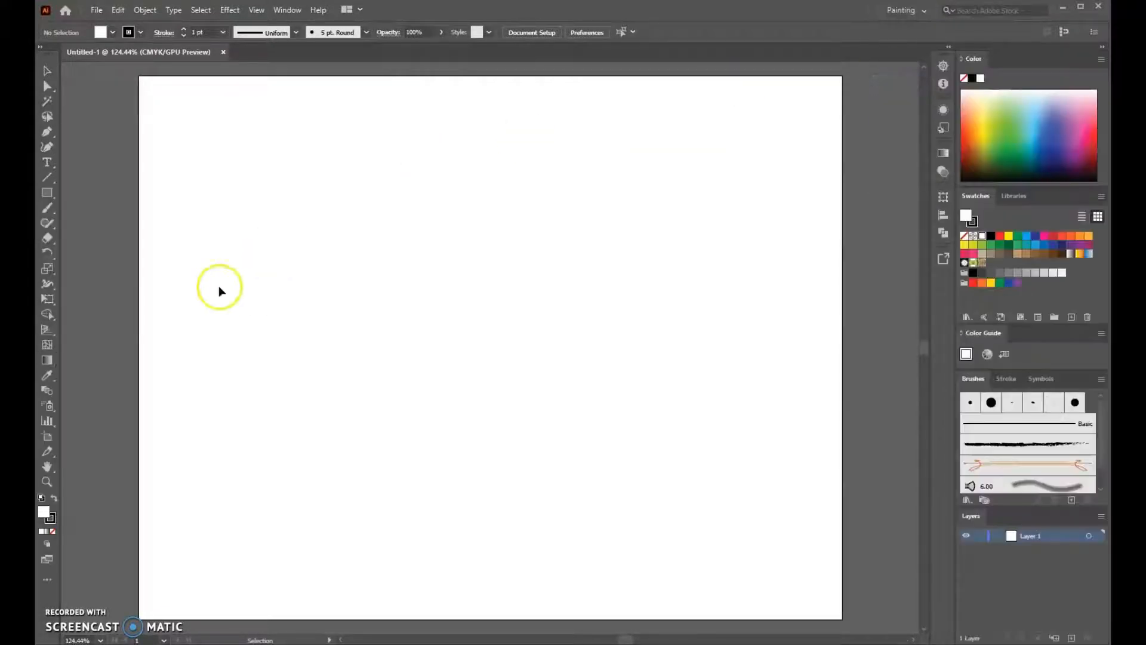
Draw a blue-filled rectangle about 1.76 by 2 in near the artboard's upper-left corner with the Rectangle tool
{"action": "left_click", "coordinate": [48, 191]}
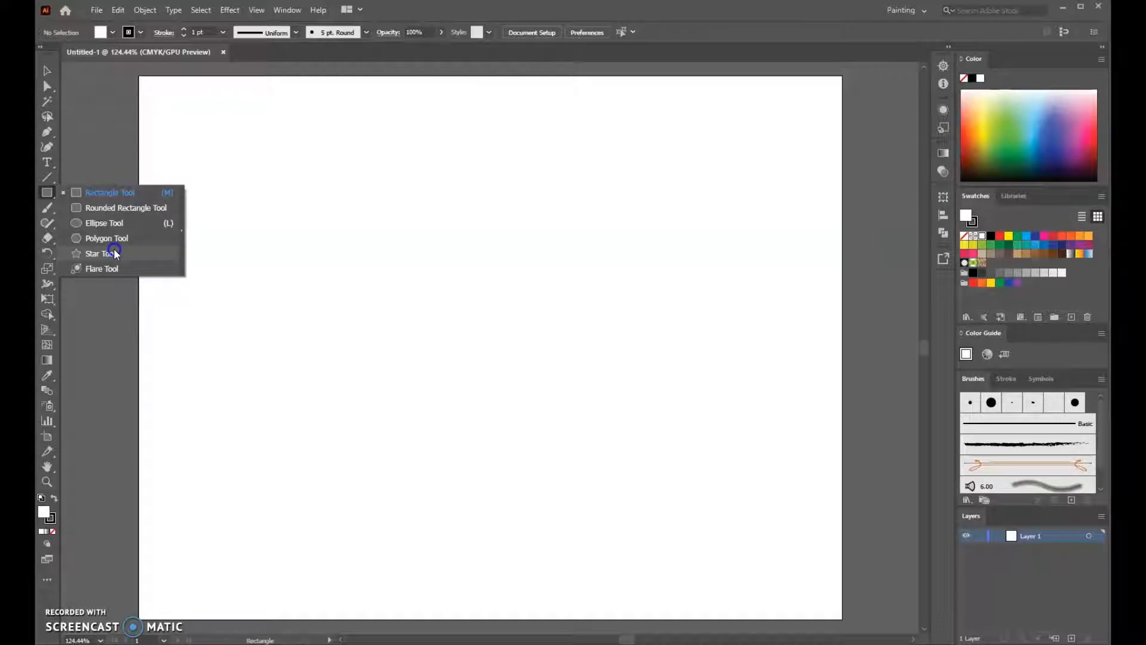
{"action": "left_click", "coordinate": [110, 191]}
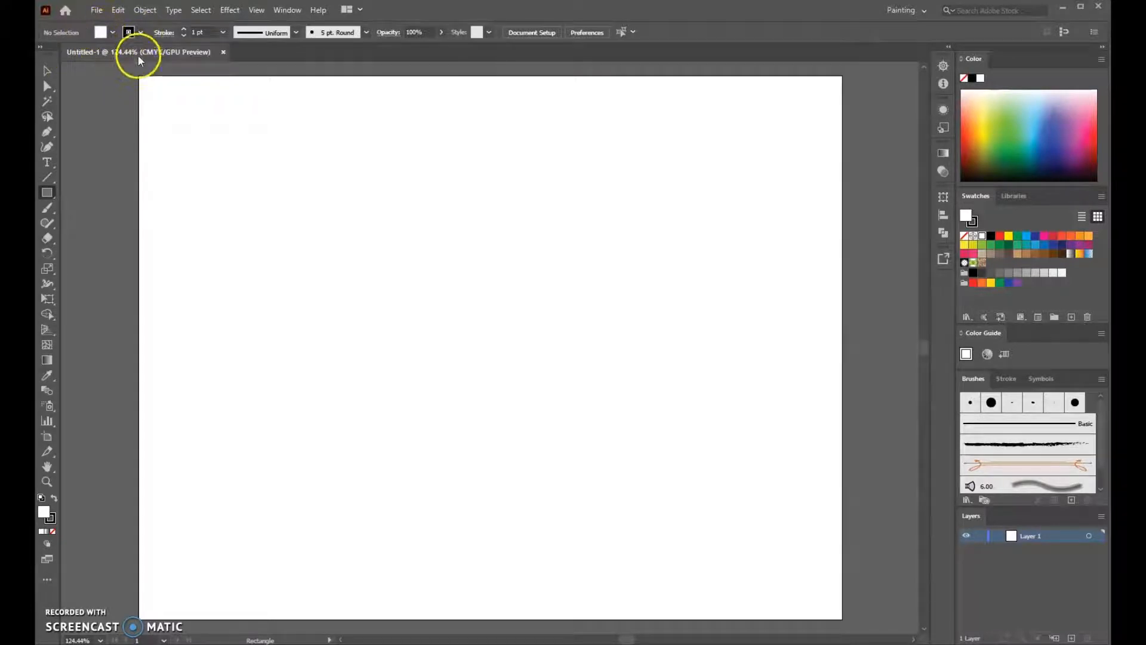
{"action": "left_click", "coordinate": [113, 33]}
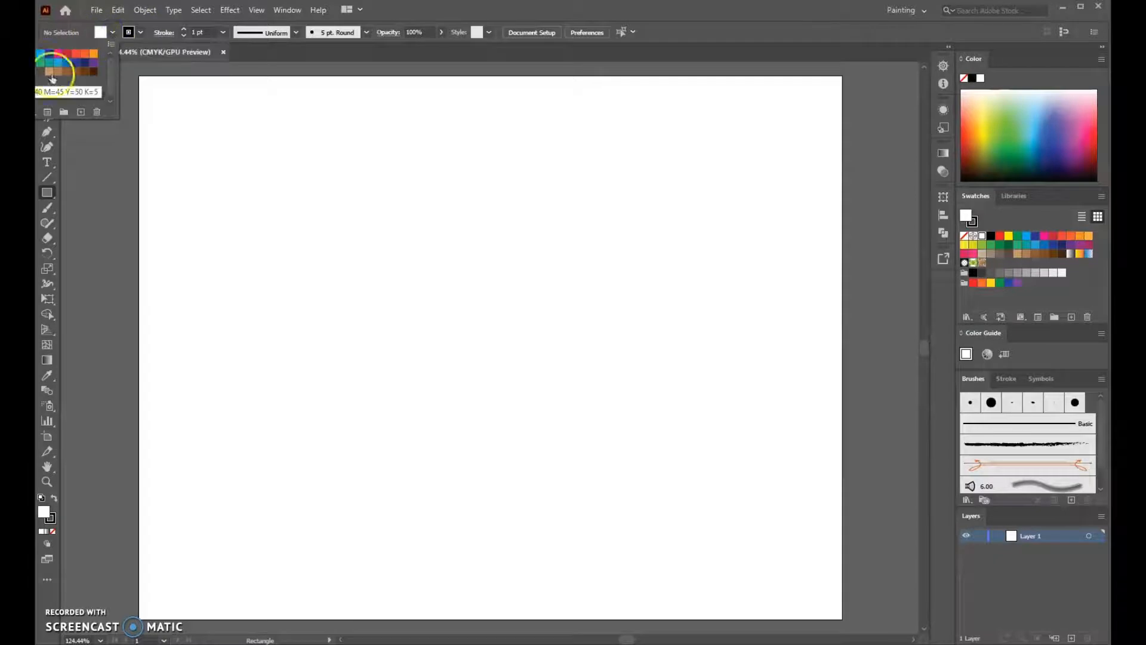
{"action": "left_click", "coordinate": [41, 53]}
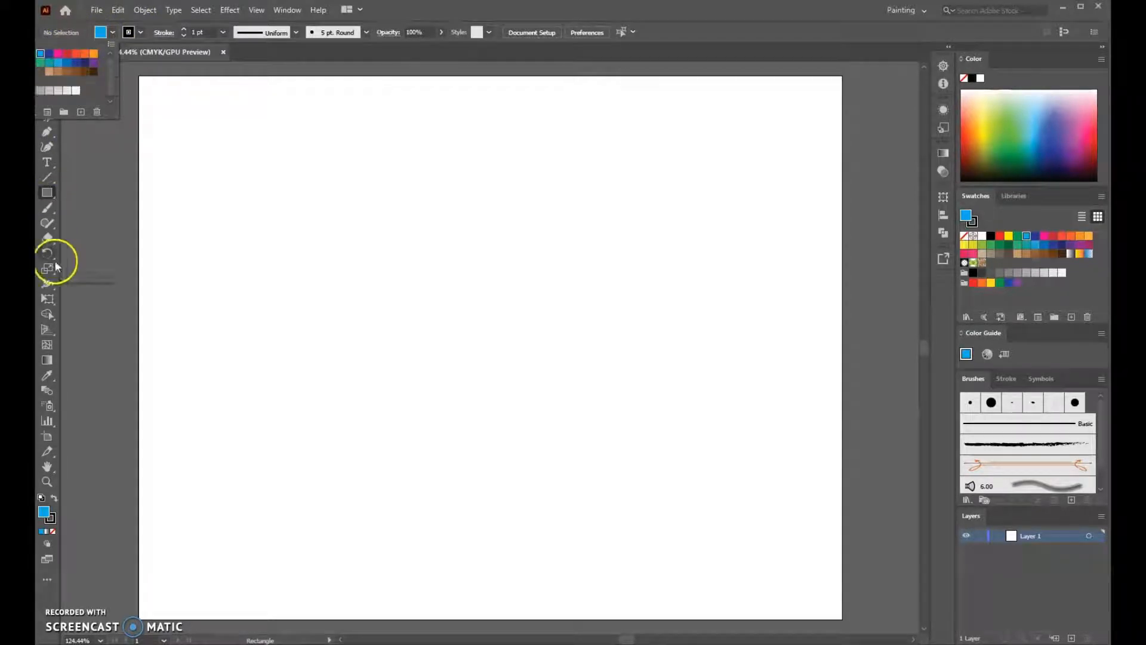
{"action": "left_click", "coordinate": [46, 192]}
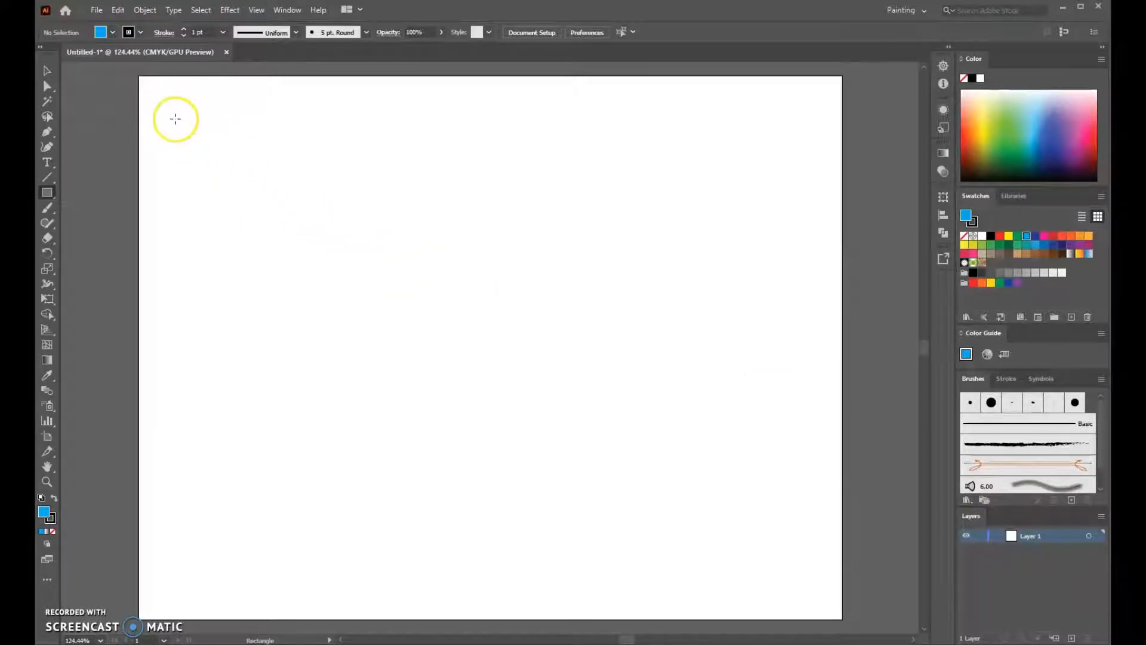
{"action": "left_click_drag", "start_coordinate": [178, 119], "coordinate": [291, 246]}
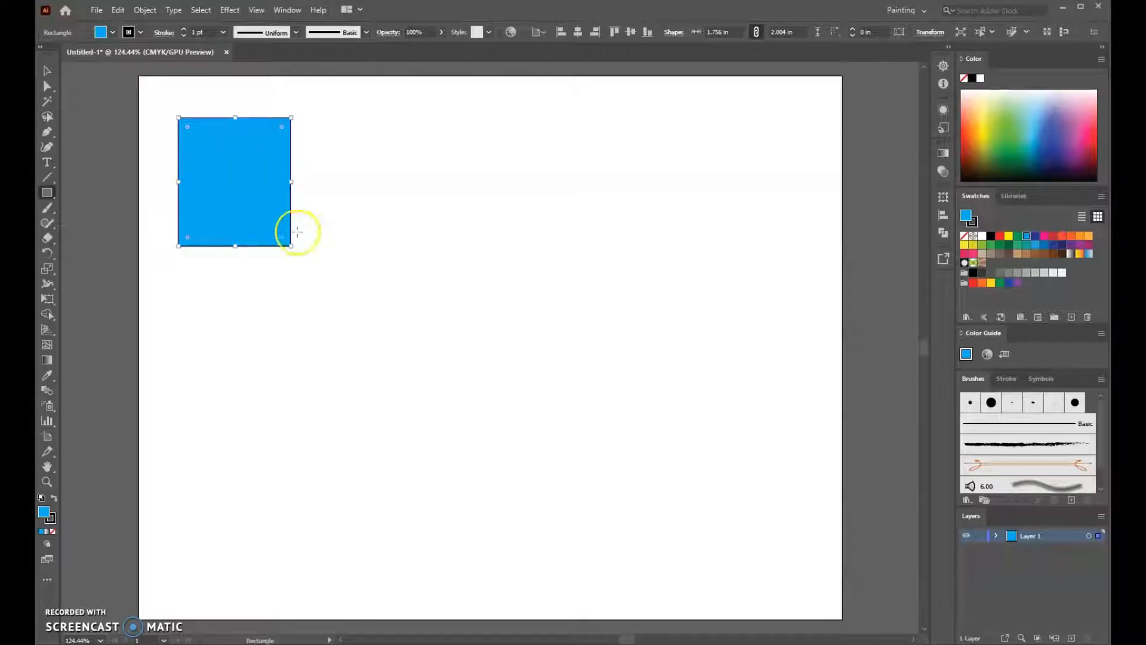
Draw eight more blue rectangles of various sizes, partly overlapping each other, across the upper two thirds of the artboard
{"action": "left_click_drag", "start_coordinate": [235, 213], "coordinate": [361, 325]}
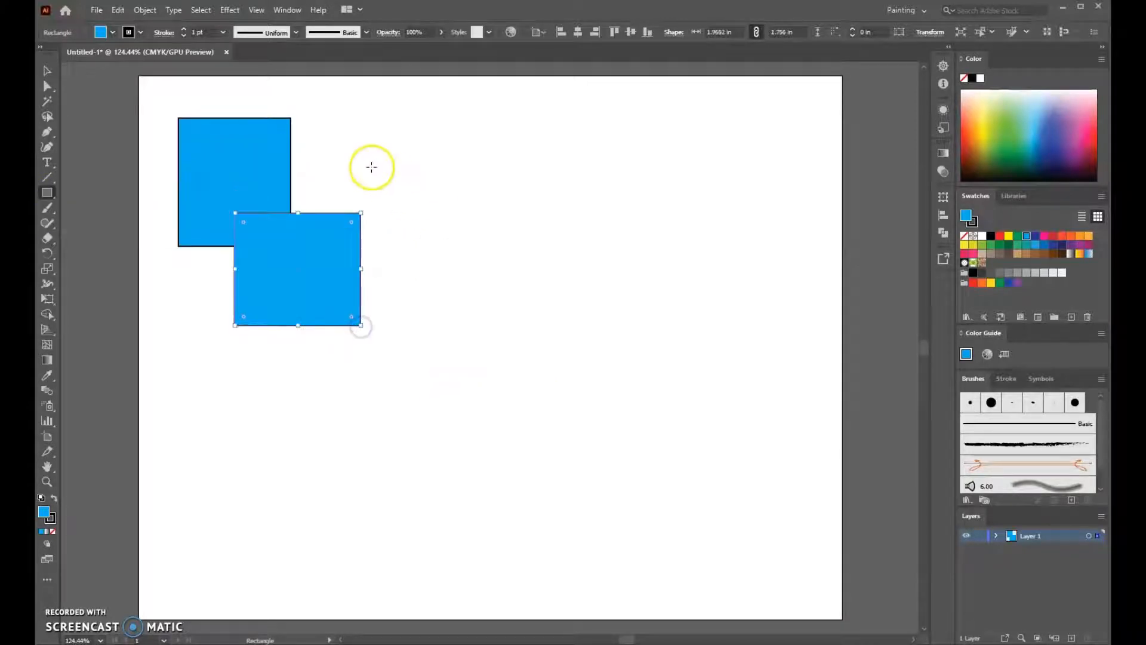
{"action": "left_click_drag", "start_coordinate": [367, 154], "coordinate": [486, 285]}
{"action": "left_click_drag", "start_coordinate": [483, 118], "coordinate": [716, 283]}
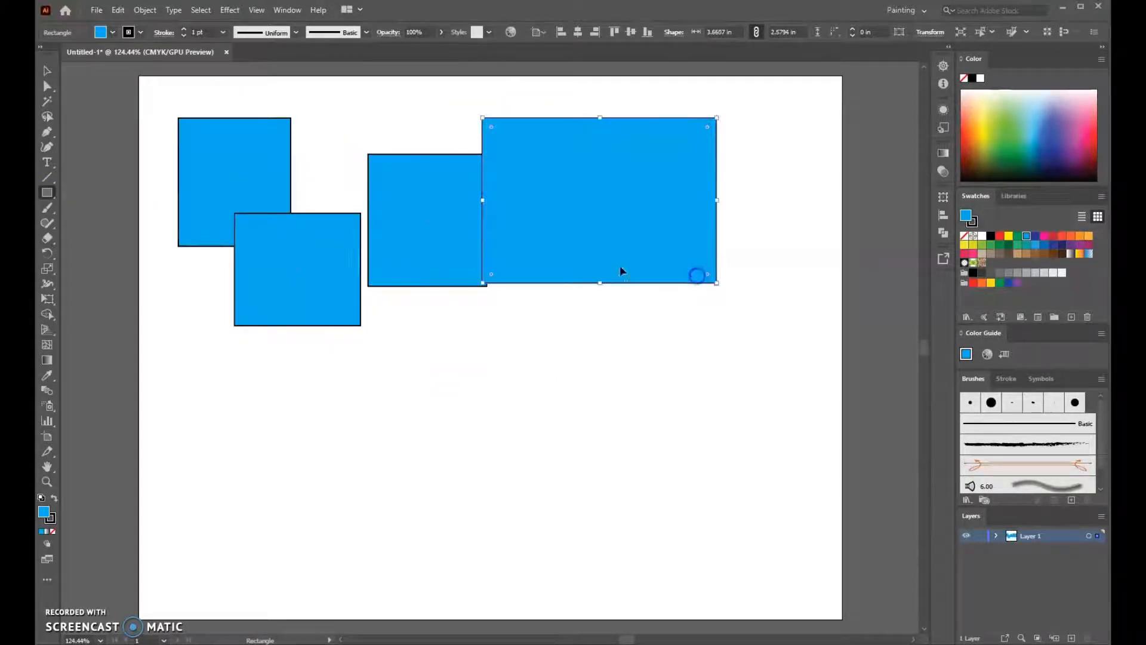
{"action": "left_click_drag", "start_coordinate": [539, 245], "coordinate": [649, 362]}
{"action": "left_click_drag", "start_coordinate": [372, 316], "coordinate": [515, 430]}
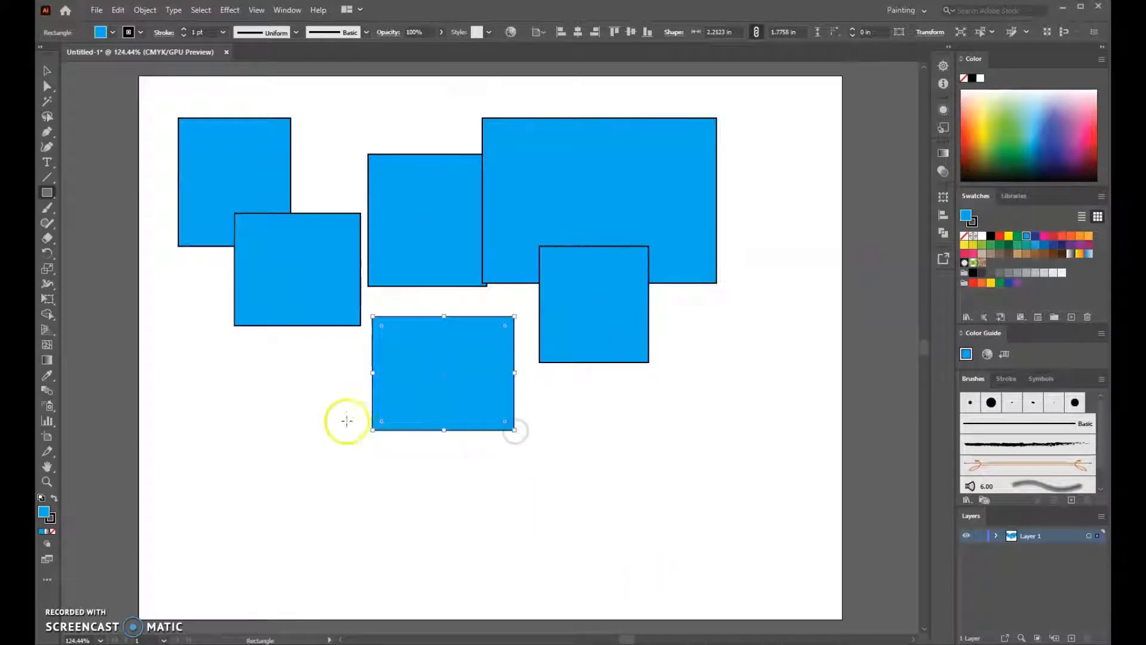
{"action": "left_click_drag", "start_coordinate": [286, 241], "coordinate": [420, 365]}
{"action": "left_click_drag", "start_coordinate": [322, 109], "coordinate": [416, 197]}
{"action": "left_click_drag", "start_coordinate": [444, 112], "coordinate": [576, 255]}
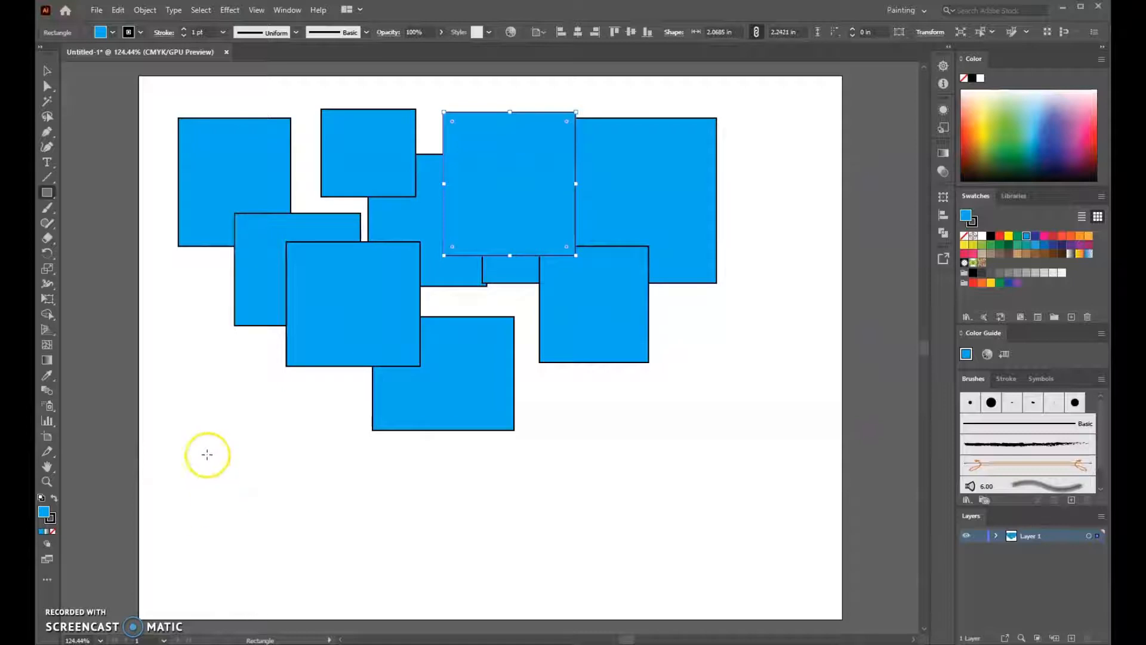
Draw a separate blue rectangle about 2.28 by 2.1 in near the artboard's lower-left corner and rotate it to a tilt
{"action": "mouse_move", "coordinate": [207, 446]}
{"action": "left_mouse_down"}
{"action": "mouse_move", "coordinate": [269, 525]}
{"action": "mouse_move", "coordinate": [354, 580]}
{"action": "left_mouse_up"}
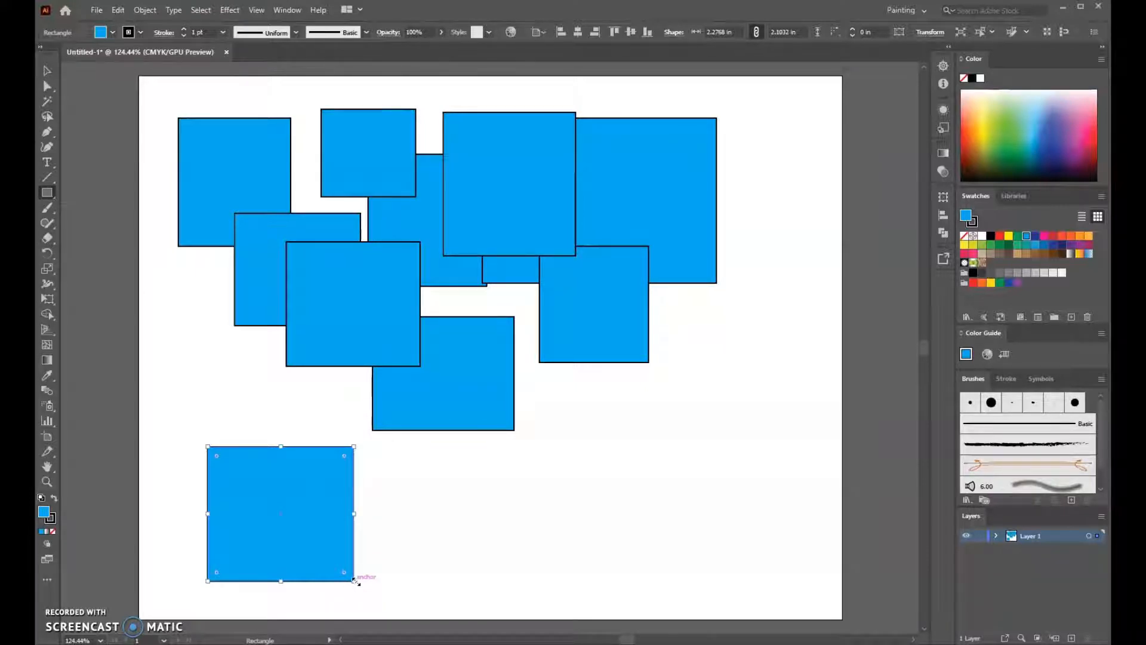
{"action": "mouse_move", "coordinate": [358, 588]}
{"action": "left_mouse_down"}
{"action": "mouse_move", "coordinate": [388, 539]}
{"action": "mouse_move", "coordinate": [385, 563]}
{"action": "mouse_move", "coordinate": [347, 573]}
{"action": "left_mouse_up"}
{"action": "key", "text": "ctrl+z"}
{"action": "left_click_drag", "start_coordinate": [355, 583], "coordinate": [172, 505]}
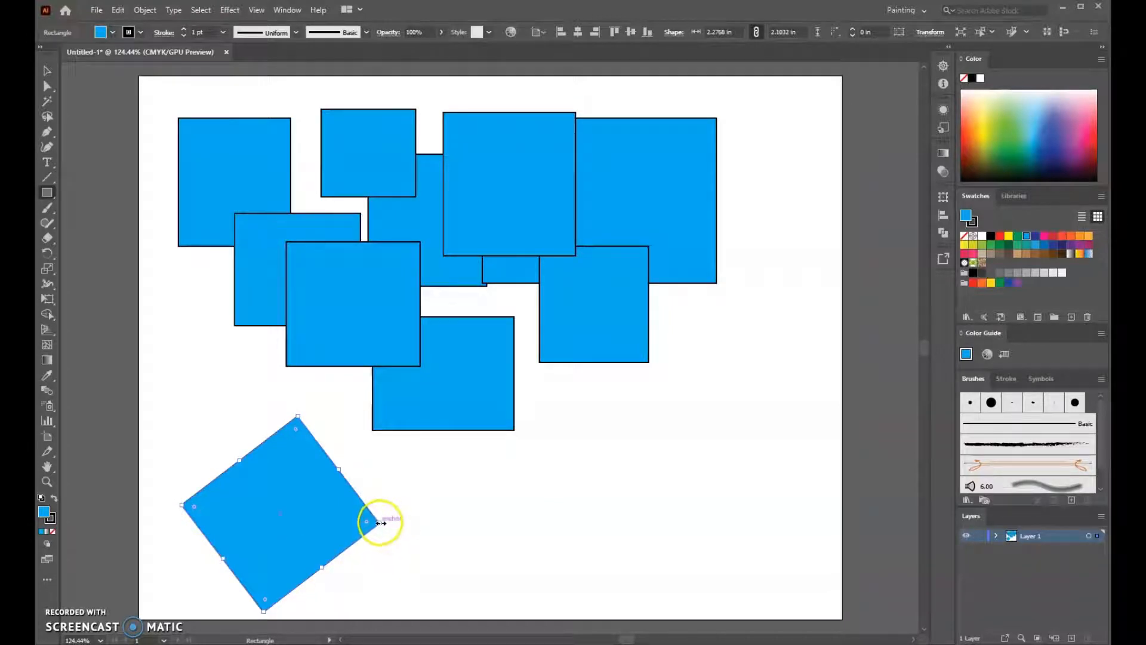
Resize the tilted rectangle to about 2.56 by 1.73 in
{"action": "left_click_drag", "start_coordinate": [379, 520], "coordinate": [379, 494]}
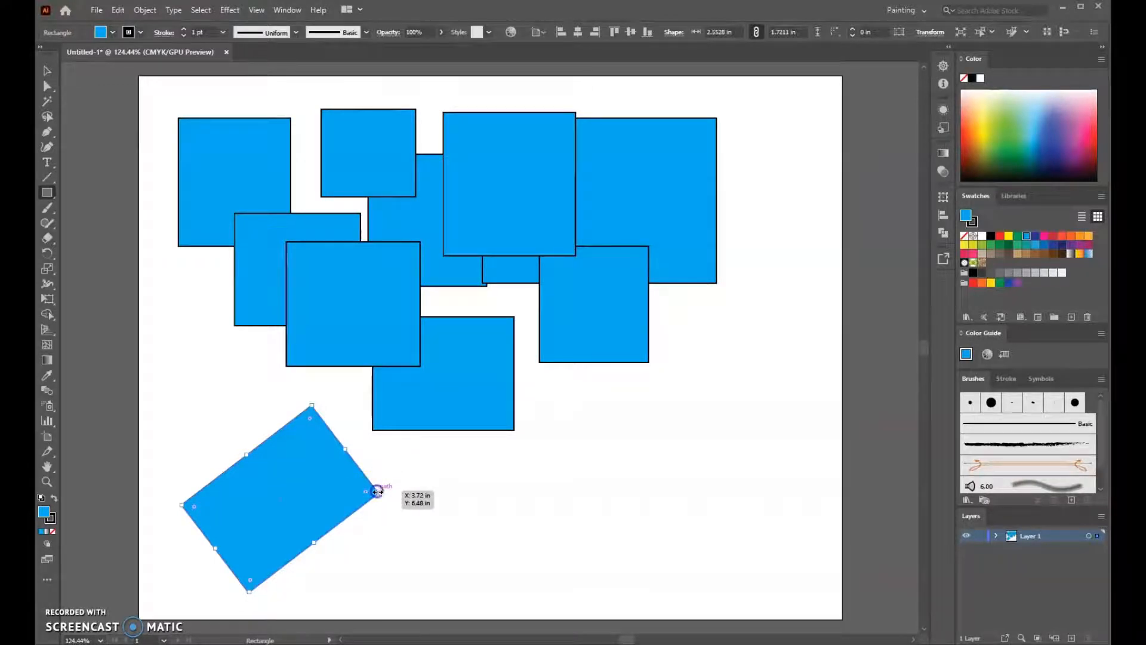
{"action": "left_click_drag", "start_coordinate": [378, 491], "coordinate": [399, 455]}
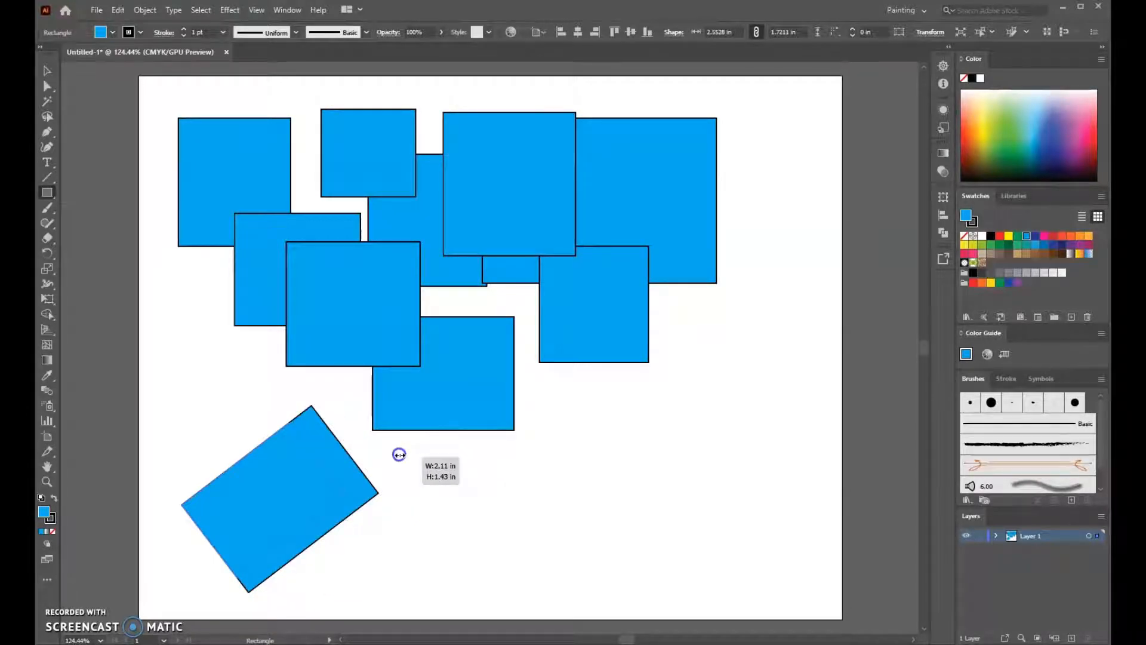
{"action": "left_click_drag", "start_coordinate": [399, 454], "coordinate": [437, 448]}
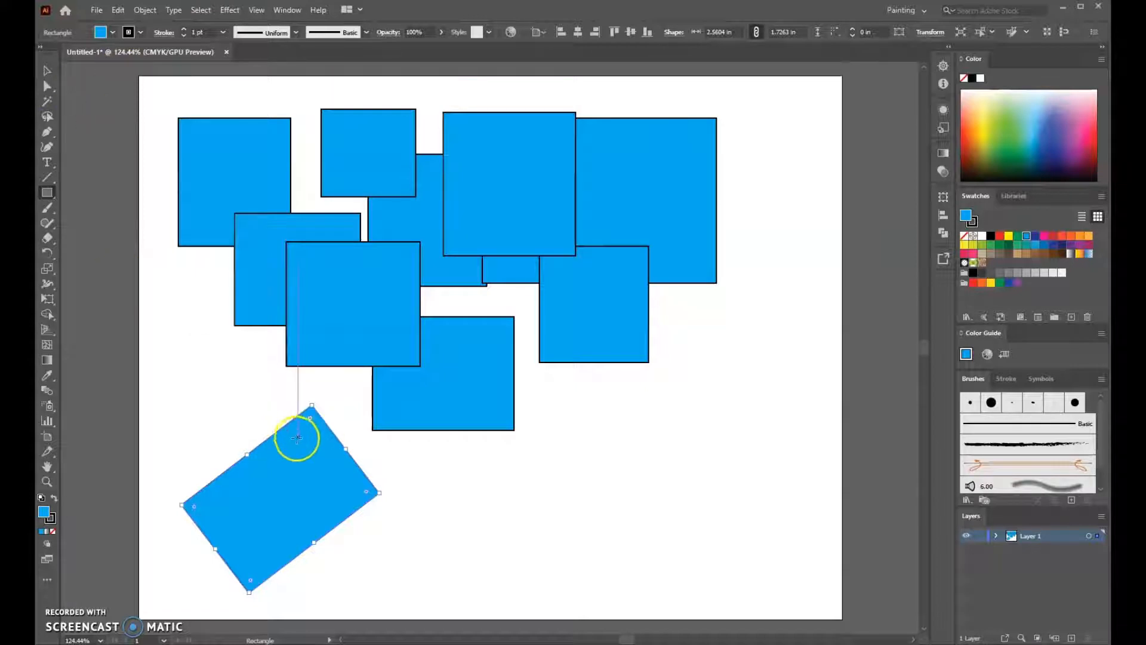
Give the tilted rectangle an orange fill and a green stroke
{"action": "left_click", "coordinate": [111, 33]}
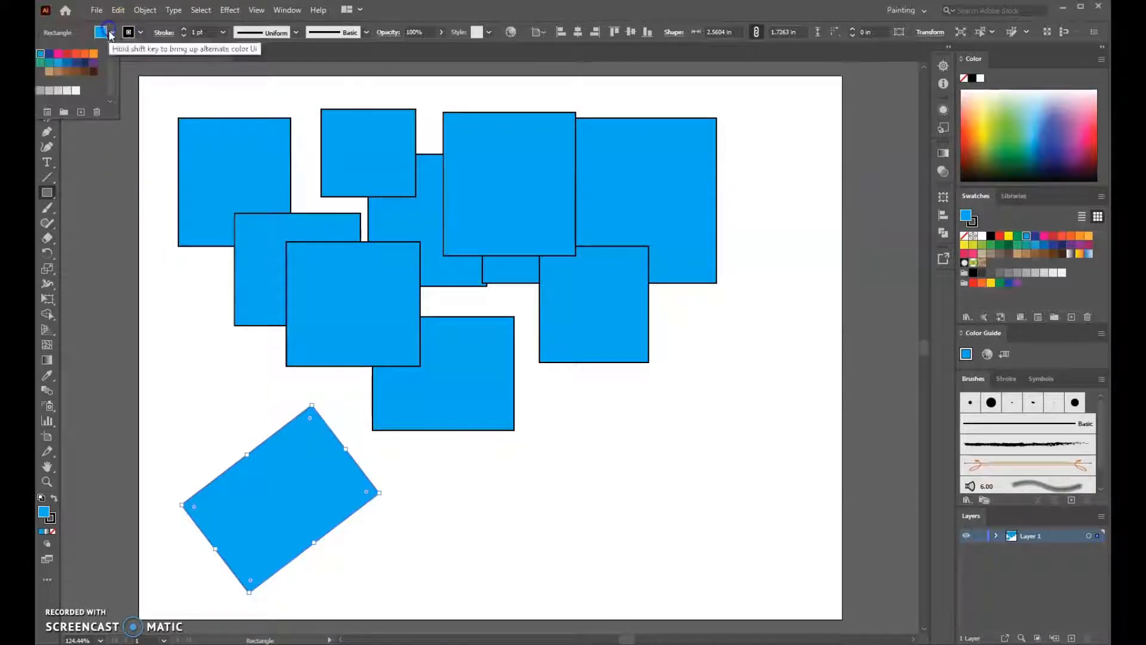
{"action": "left_click", "coordinate": [94, 54]}
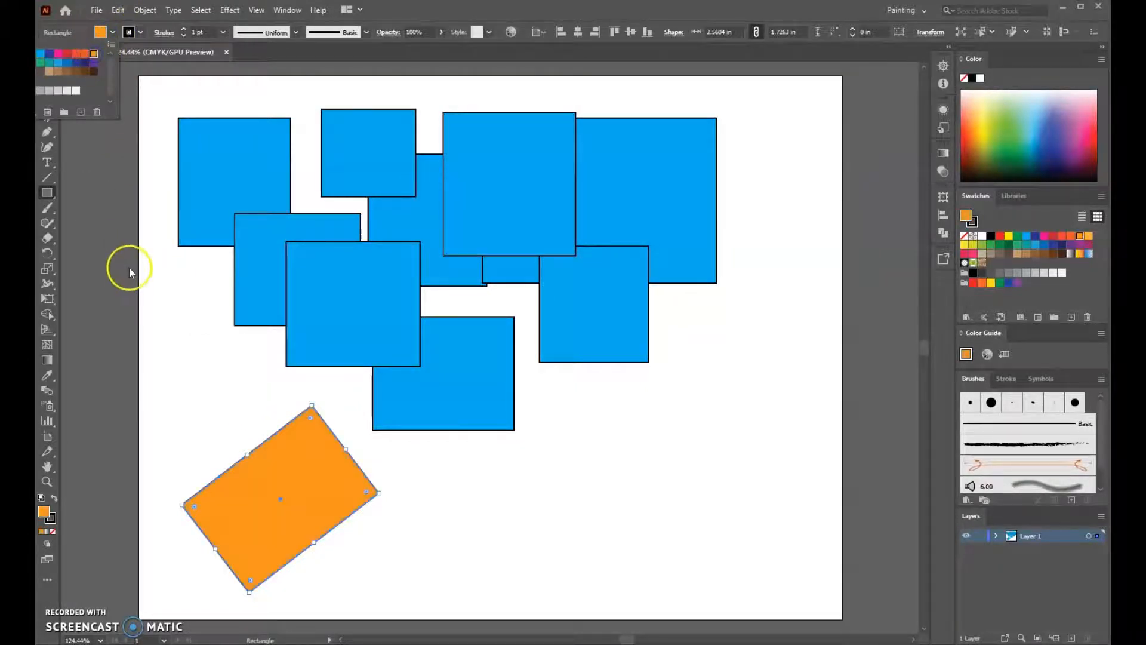
{"action": "left_click", "coordinate": [141, 32]}
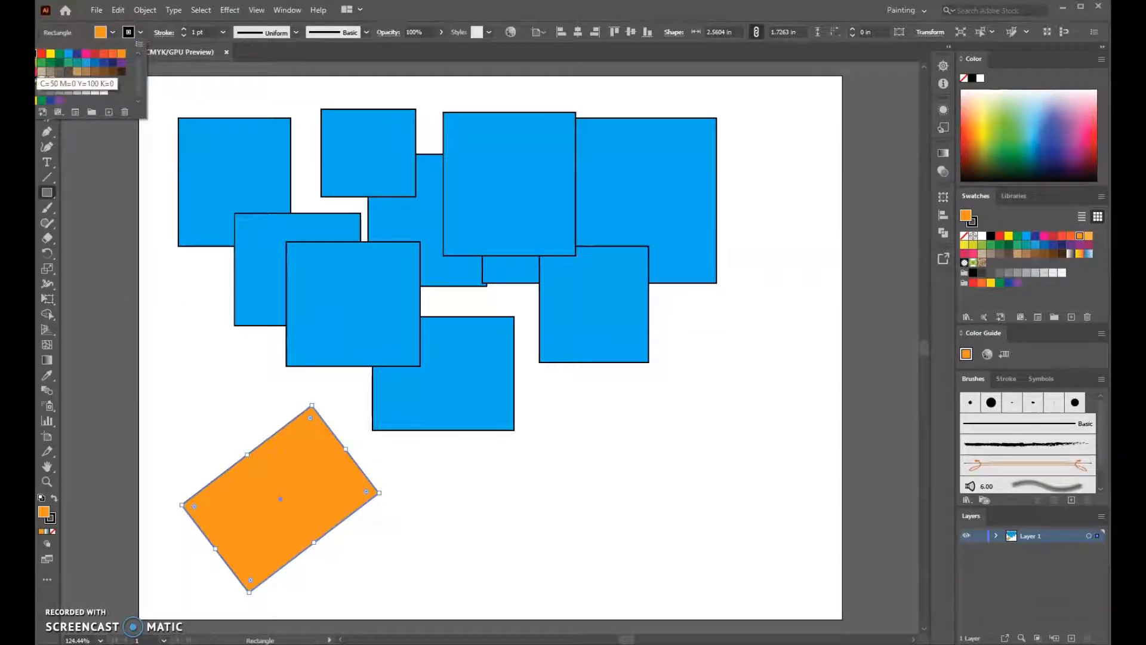
{"action": "left_click", "coordinate": [41, 79]}
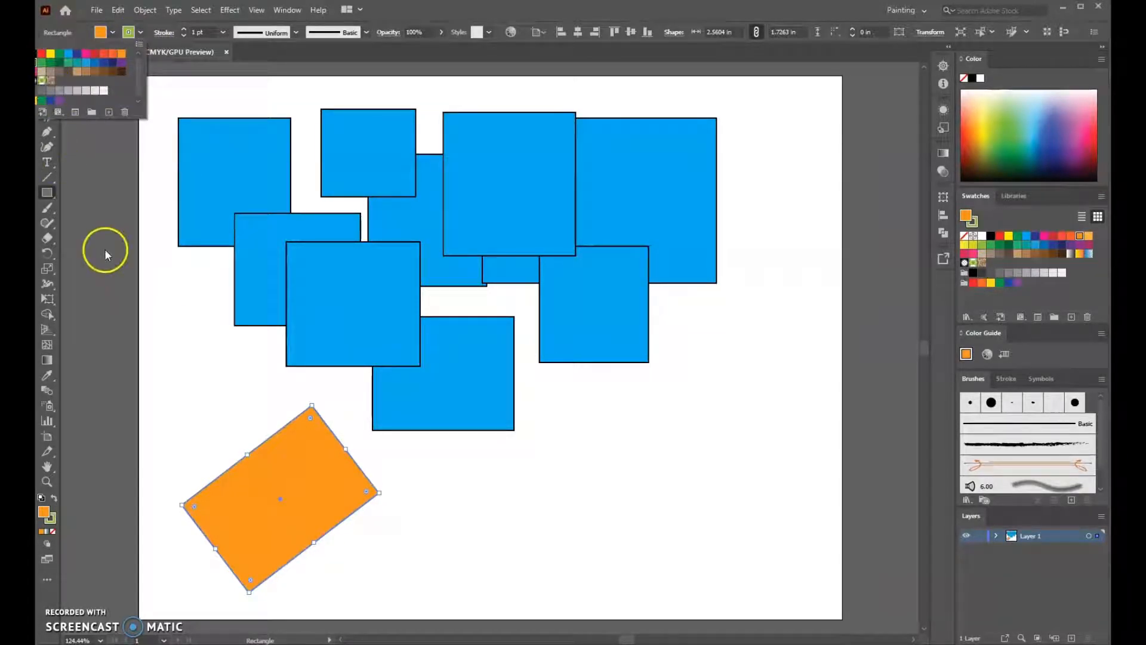
Increase the tilted rectangle's stroke weight step by step to 15 pt
{"action": "left_click", "coordinate": [183, 29]}
{"action": "left_click", "coordinate": [184, 30]}
{"action": "left_click", "coordinate": [184, 30]}
{"action": "left_click", "coordinate": [184, 30]}
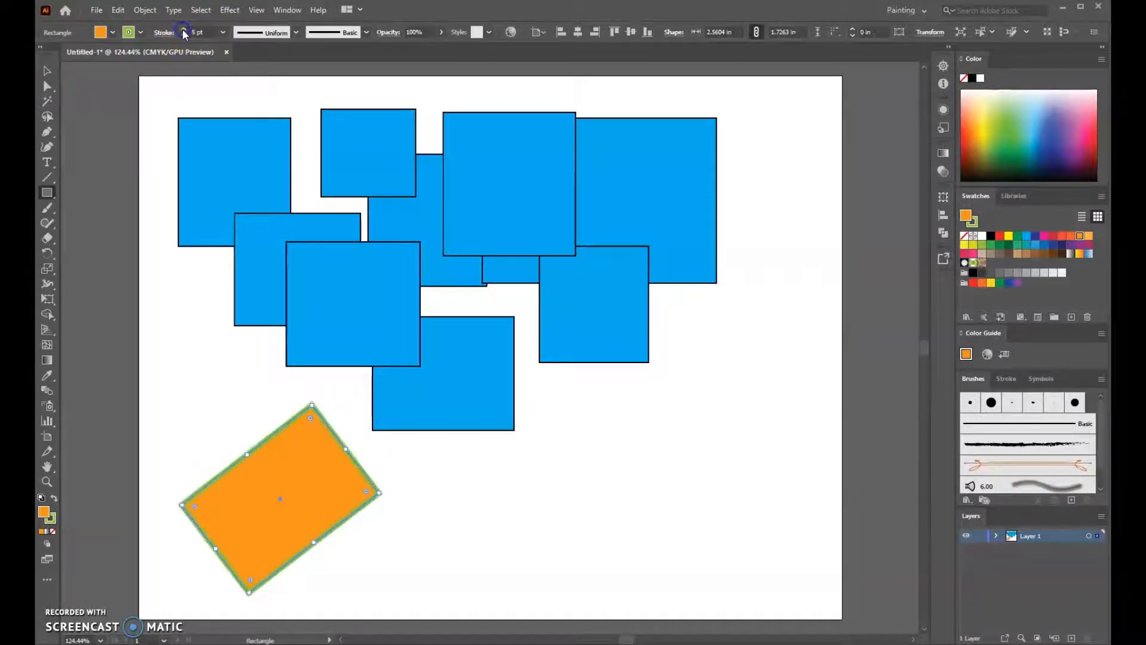
{"action": "left_click", "coordinate": [183, 30]}
{"action": "left_click", "coordinate": [183, 30]}
{"action": "left_click", "coordinate": [184, 30]}
{"action": "left_click", "coordinate": [183, 30]}
{"action": "left_click", "coordinate": [182, 30]}
{"action": "left_click", "coordinate": [182, 30]}
{"action": "left_click", "coordinate": [181, 30]}
{"action": "left_click", "coordinate": [181, 30]}
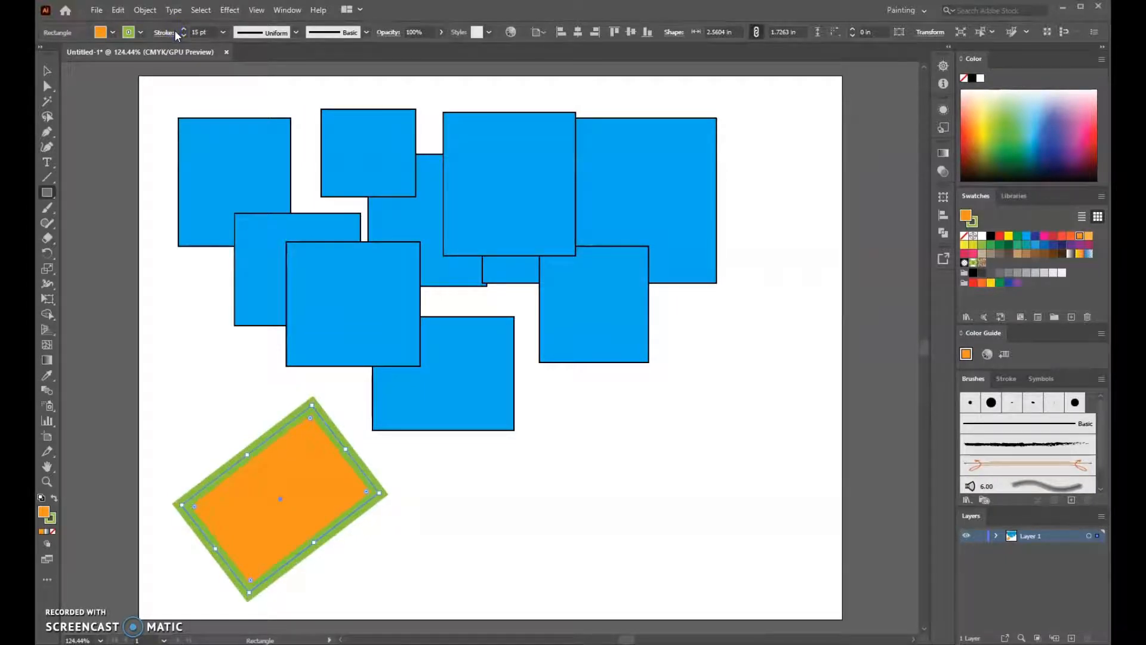
Apply the preset stroke weight of 18 pt to the tilted rectangle, and replace it with 100 pt
{"action": "left_click", "coordinate": [222, 33]}
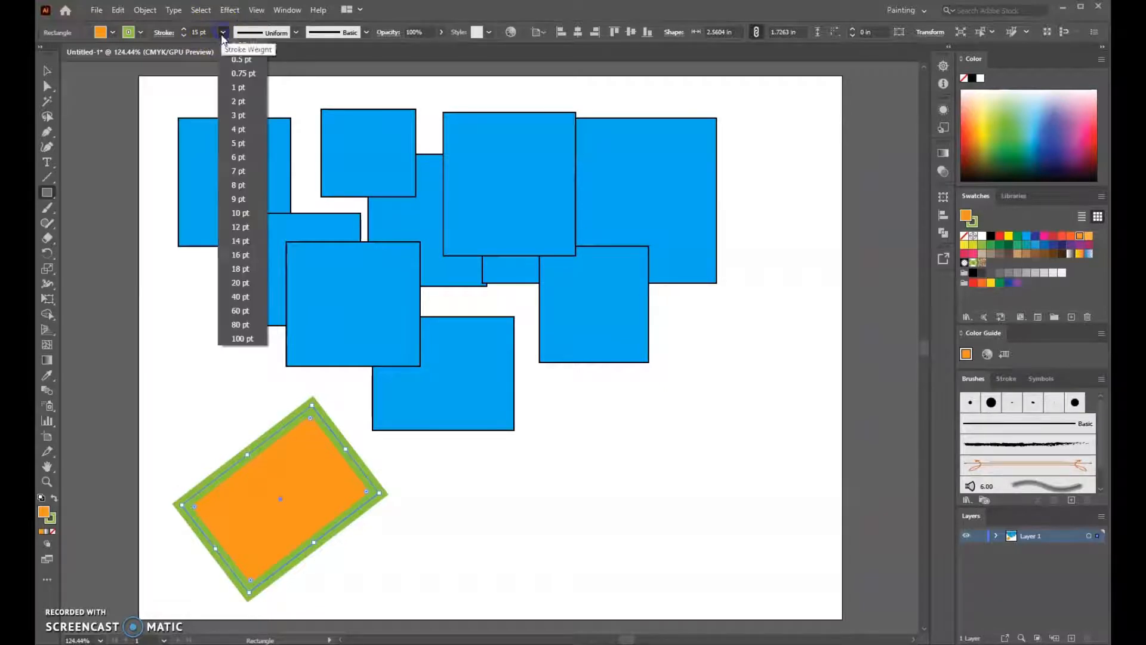
{"action": "left_click", "coordinate": [240, 268]}
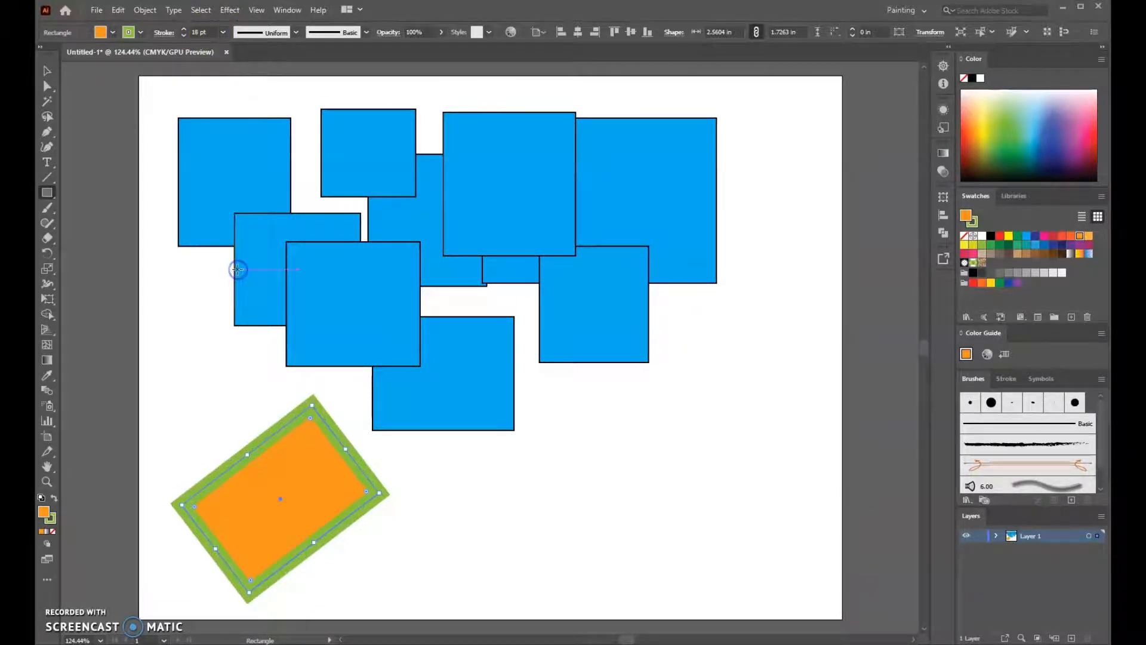
{"action": "left_click", "coordinate": [224, 35]}
{"action": "left_click", "coordinate": [236, 336]}
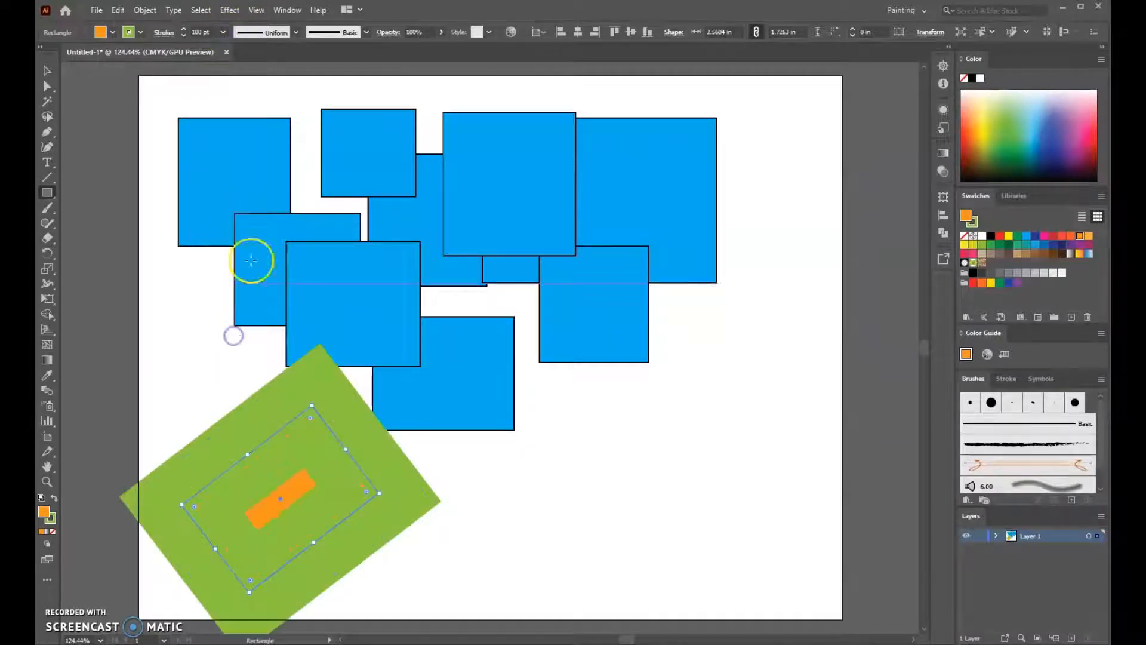
Set the tilted orange rectangle's stroke weight to 3 pt and move it over the central blue rectangles
{"action": "left_click", "coordinate": [223, 32]}
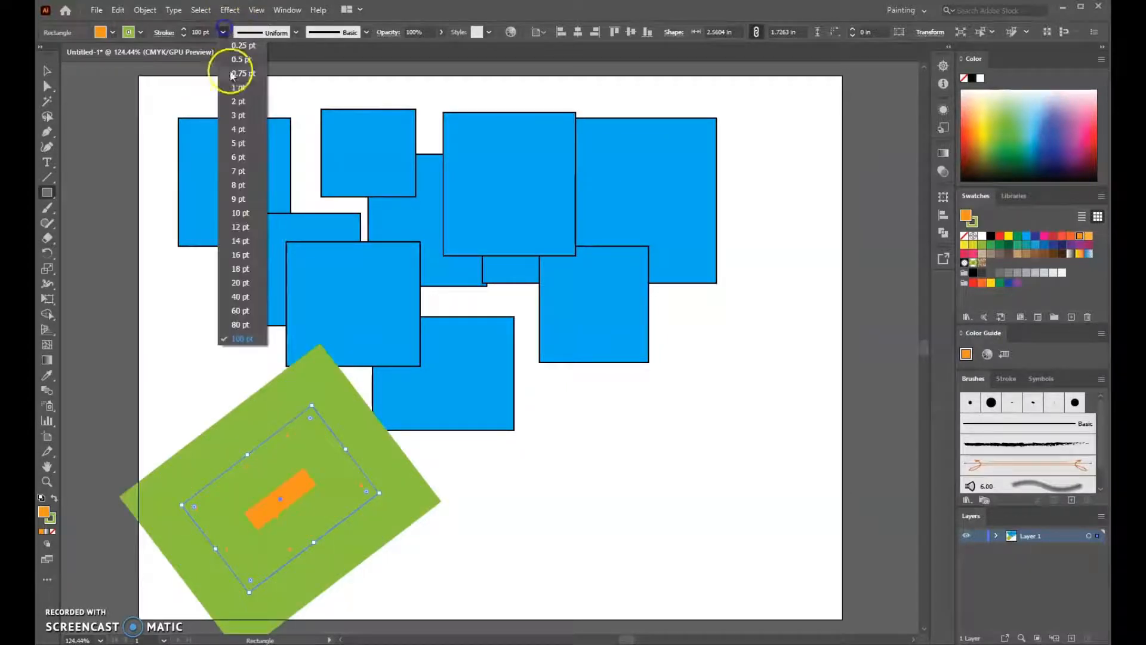
{"action": "left_click", "coordinate": [238, 116]}
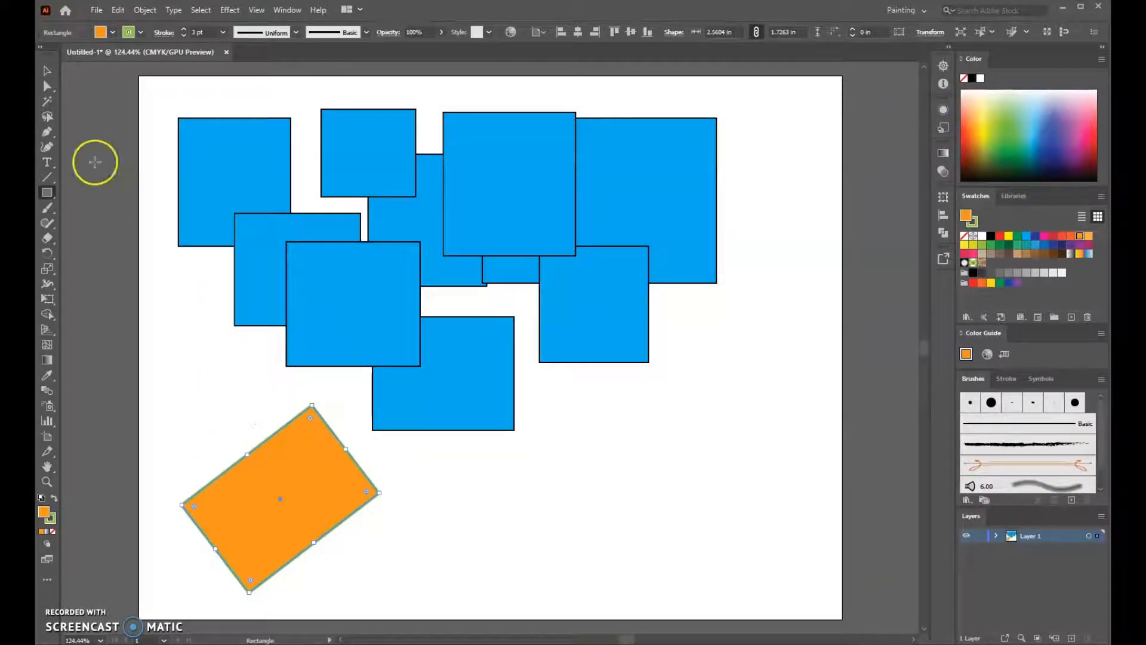
{"action": "left_click", "coordinate": [46, 70]}
{"action": "left_click", "coordinate": [284, 495]}
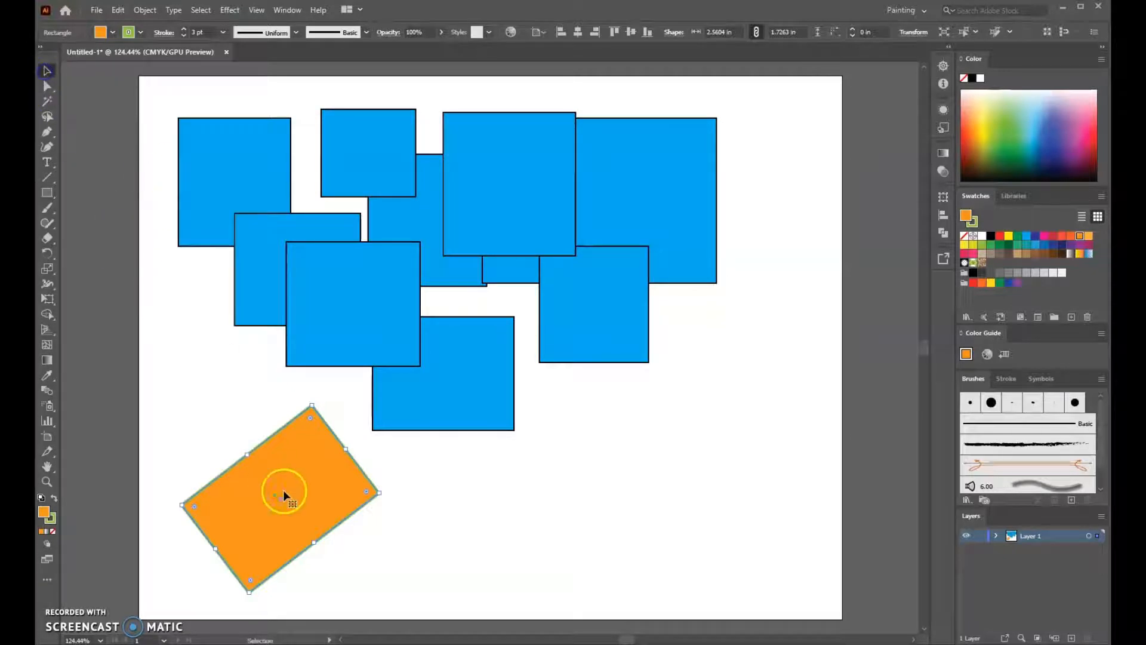
{"action": "left_click_drag", "start_coordinate": [289, 481], "coordinate": [492, 261]}
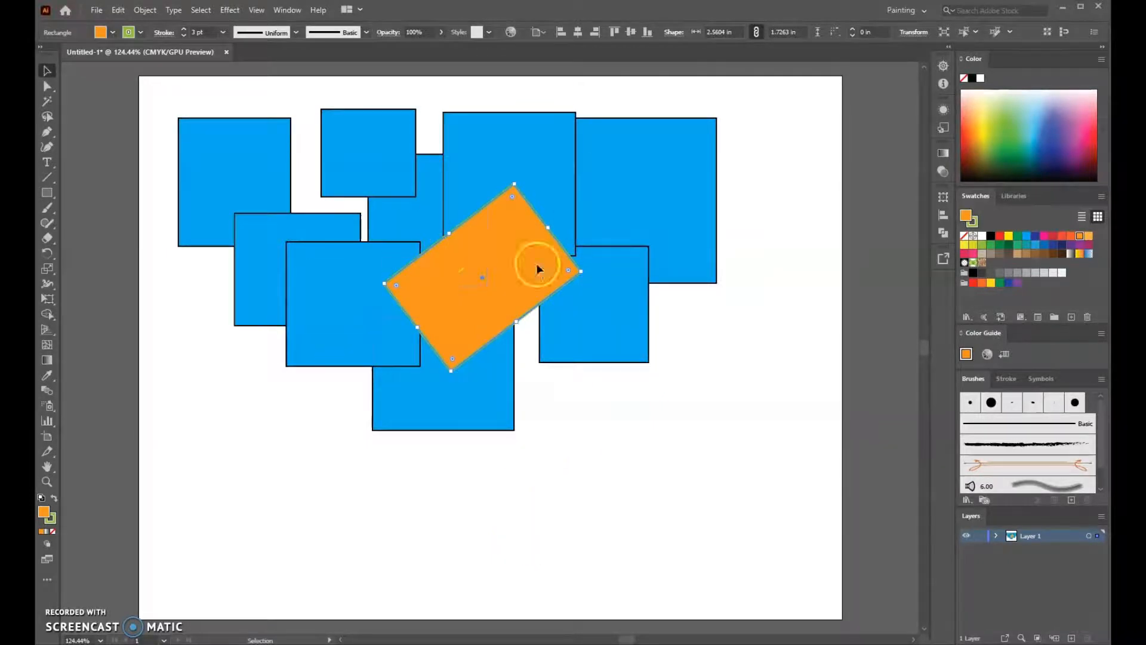
Send the tilted orange rectangle to the back of the stack and deselect it
{"action": "right_click", "coordinate": [502, 238]}
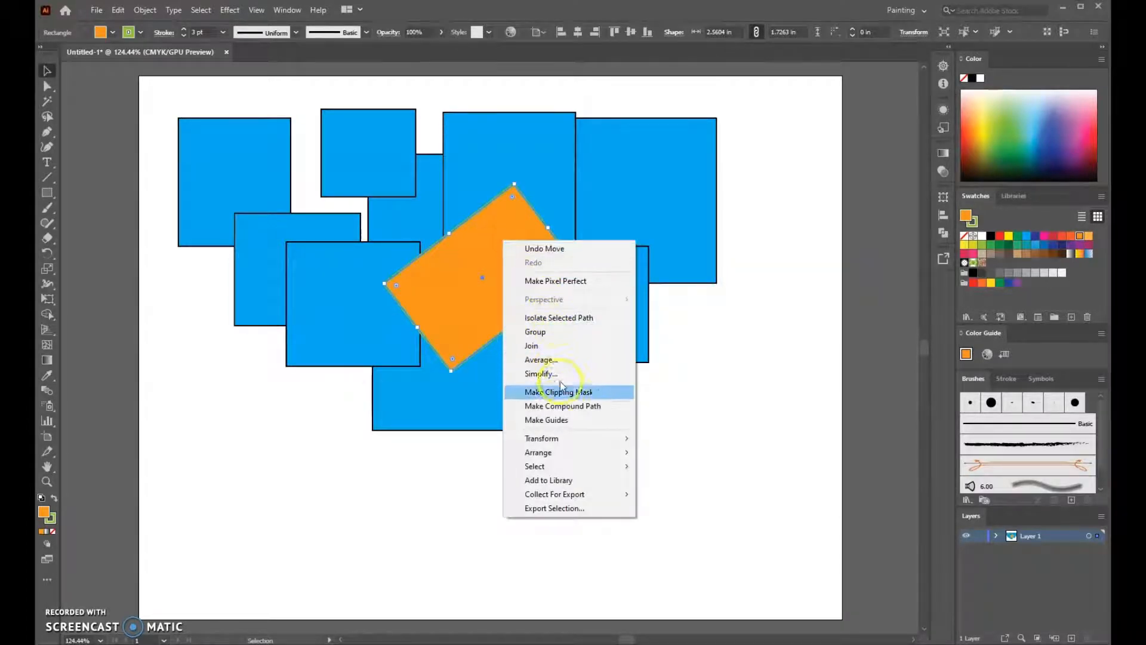
{"action": "mouse_move", "coordinate": [562, 458]}
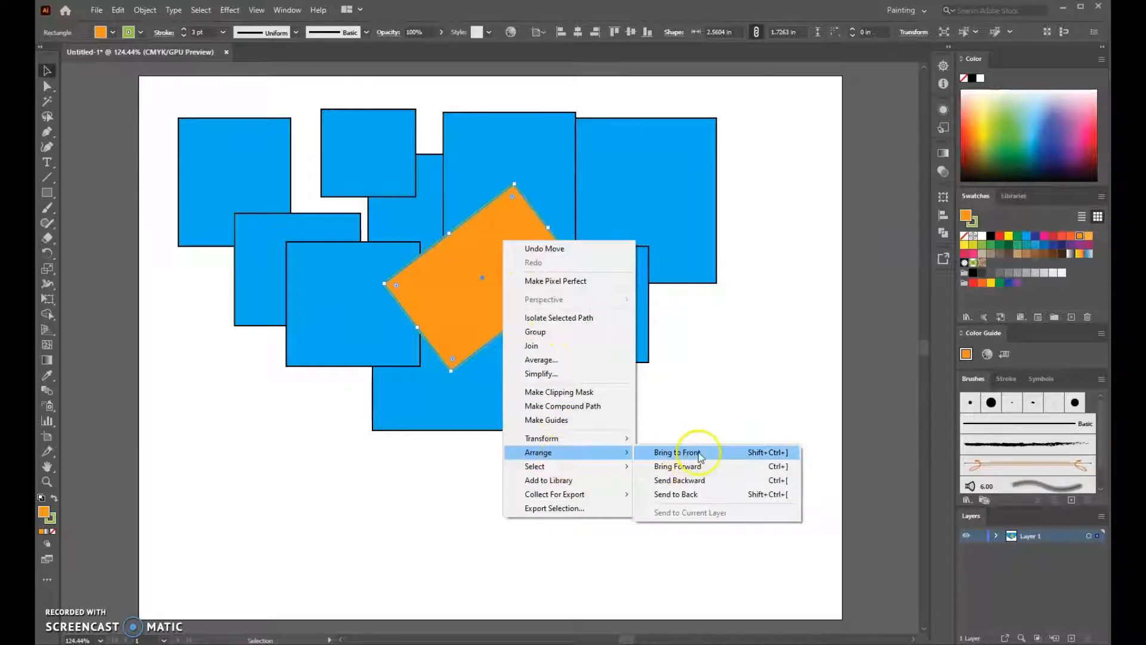
{"action": "left_click", "coordinate": [678, 501]}
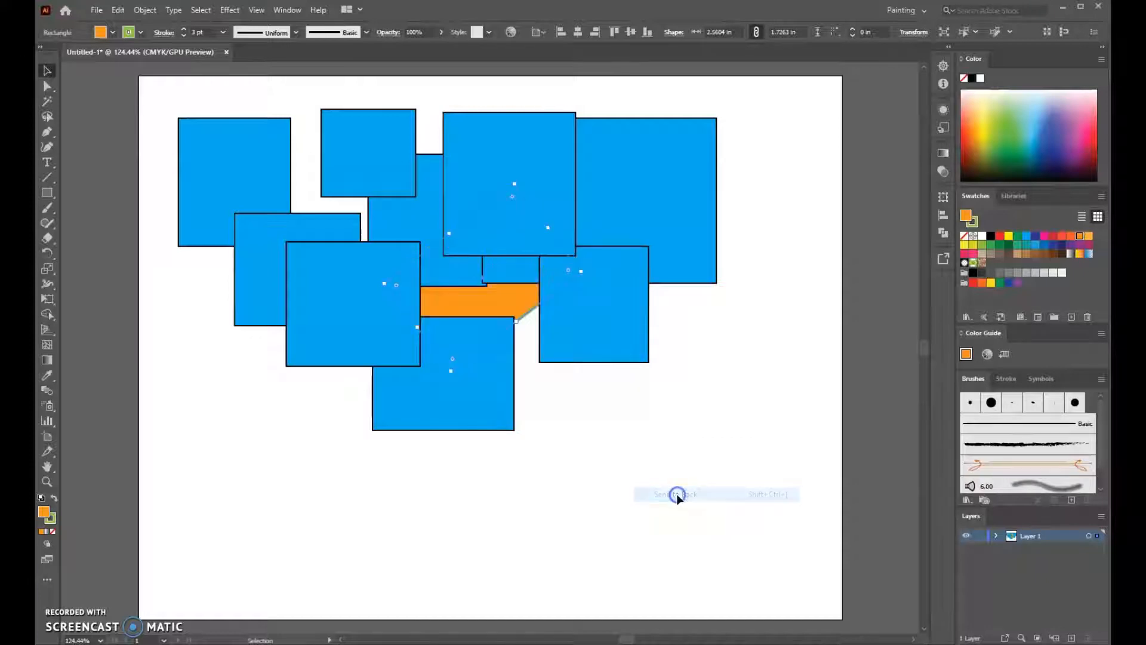
{"action": "left_click", "coordinate": [592, 465]}
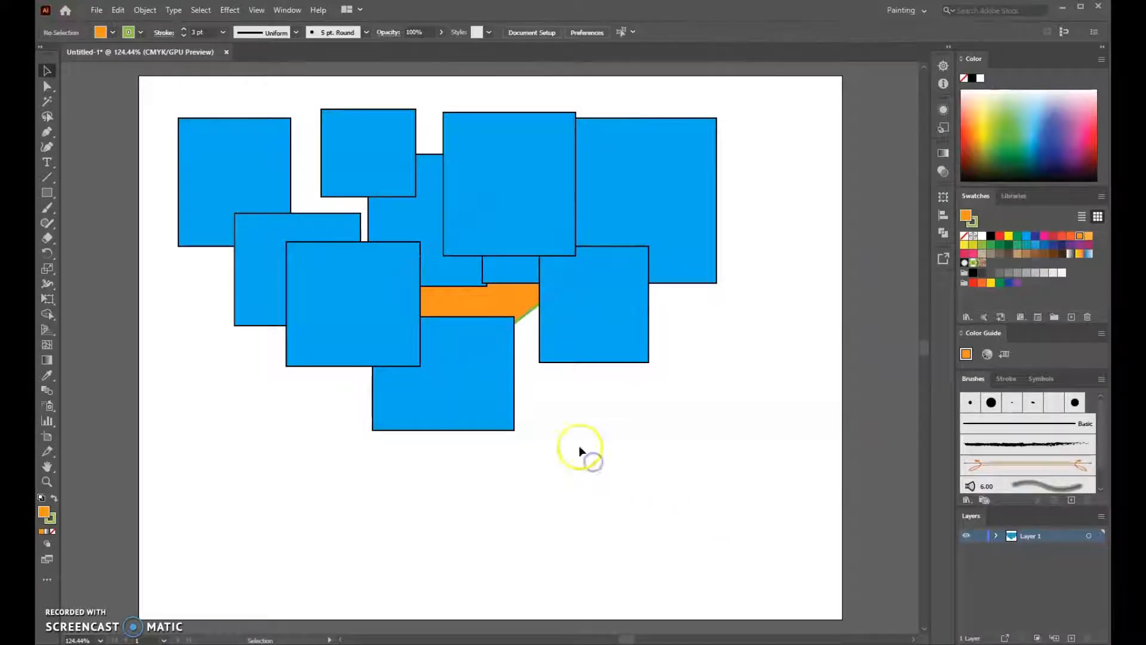
Shift the orange rectangle slightly down and move the blue rectangle covering its left corner to the empty lower-left area of the artboard
{"action": "mouse_move", "coordinate": [512, 296]}
{"action": "left_mouse_down"}
{"action": "mouse_move", "coordinate": [534, 317]}
{"action": "mouse_move", "coordinate": [525, 313]}
{"action": "mouse_move", "coordinate": [534, 355]}
{"action": "mouse_move", "coordinate": [519, 307]}
{"action": "left_mouse_up"}
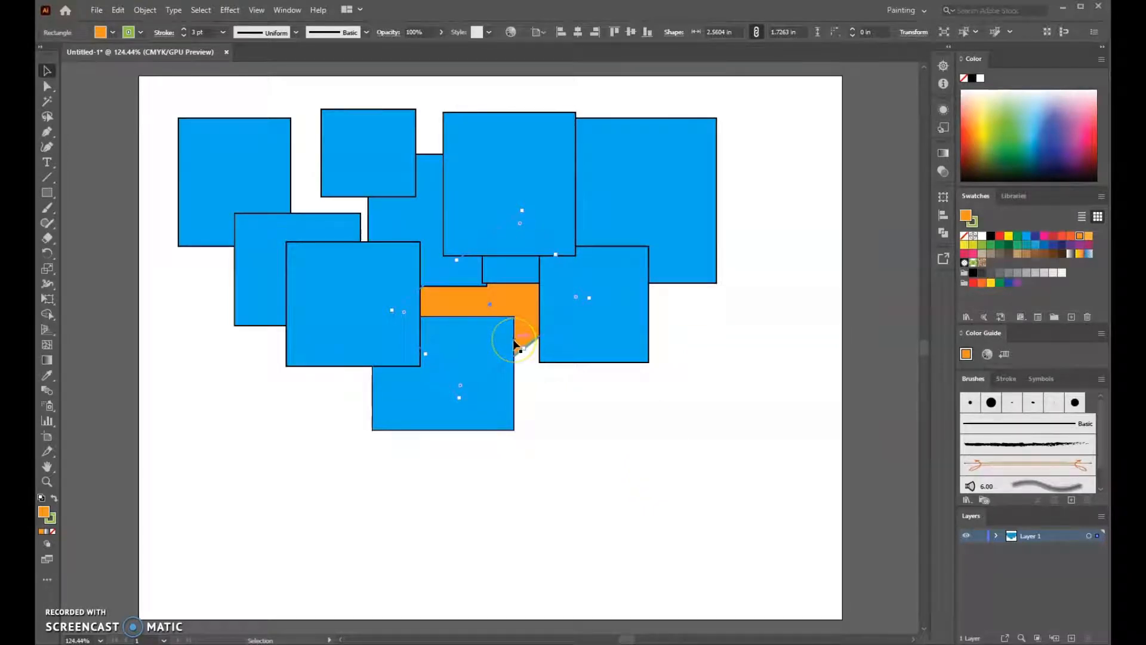
{"action": "left_click", "coordinate": [324, 295]}
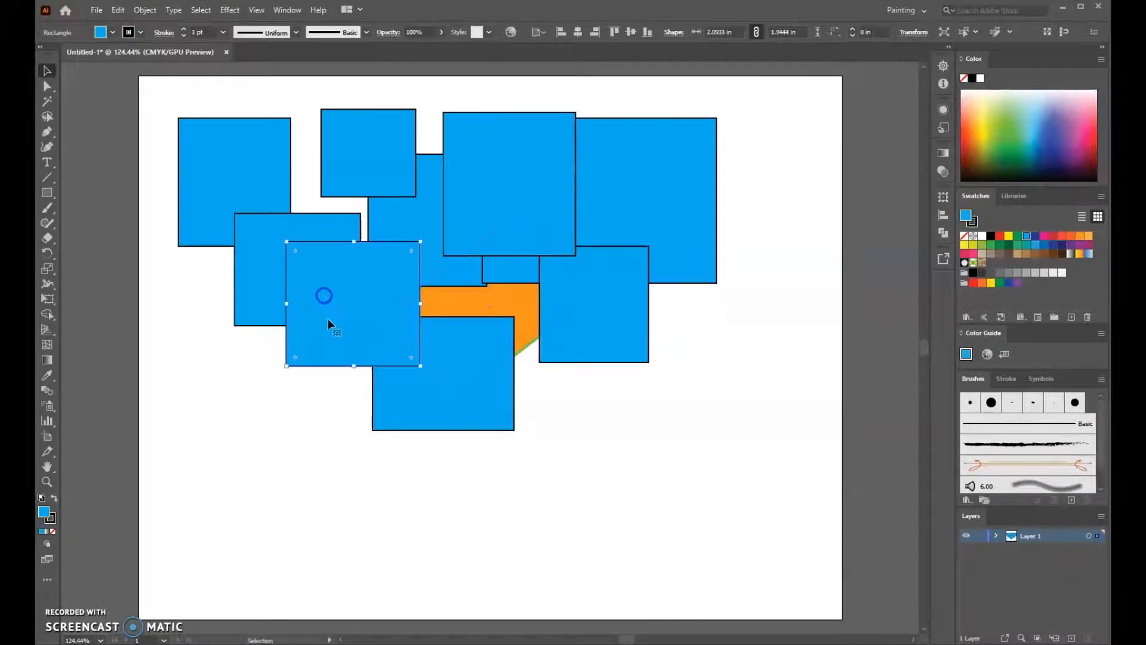
{"action": "left_click_drag", "start_coordinate": [331, 292], "coordinate": [257, 441]}
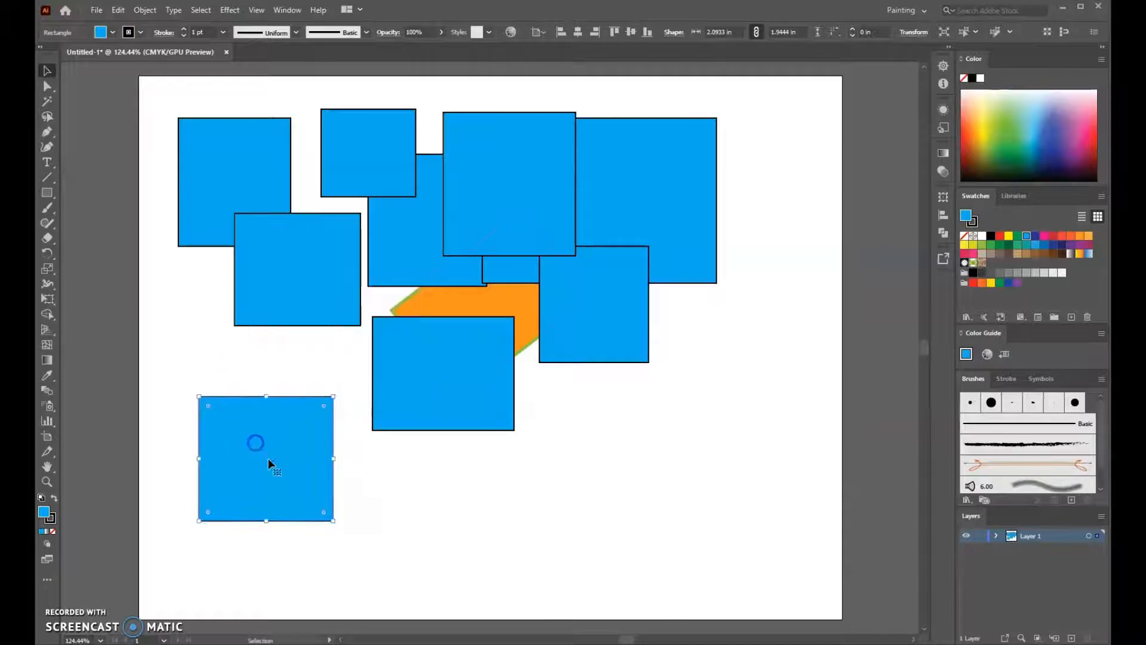
{"action": "left_click", "coordinate": [495, 501]}
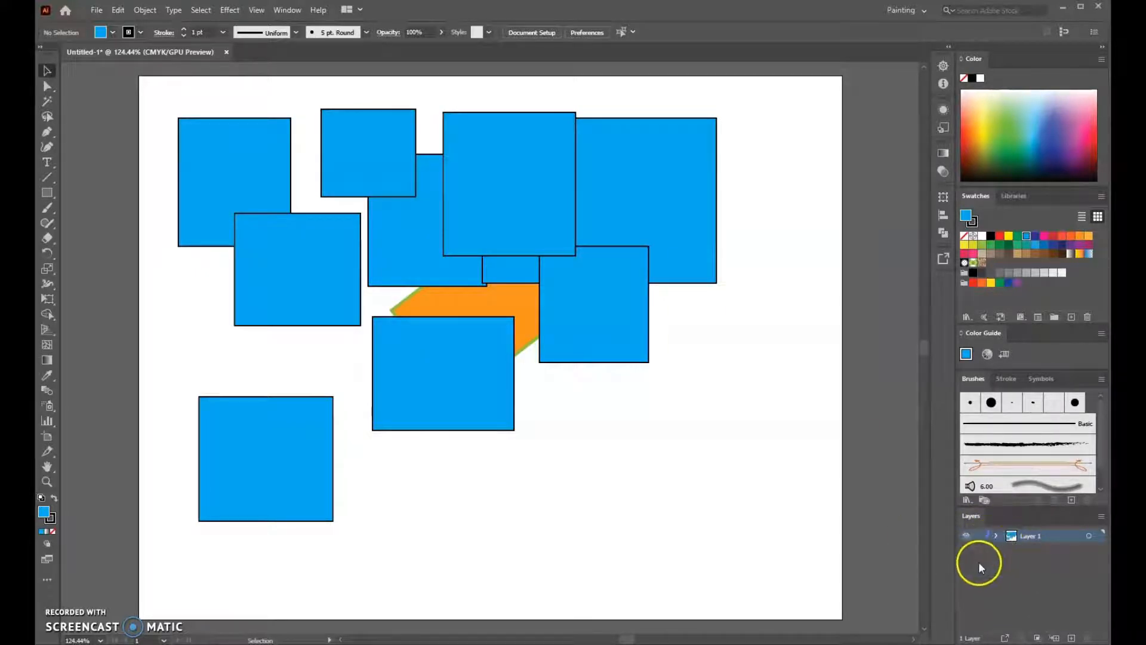
Lock Layer 1 and hide its artwork
{"action": "left_click", "coordinate": [966, 536]}
{"action": "left_click", "coordinate": [966, 537]}
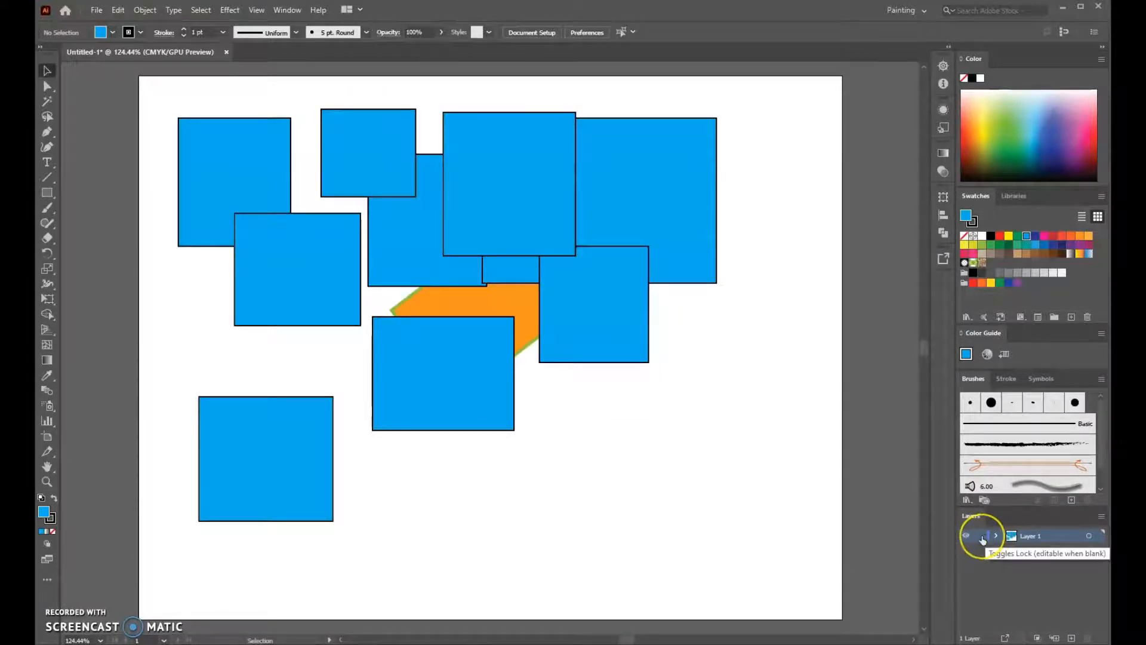
{"action": "left_click", "coordinate": [980, 536]}
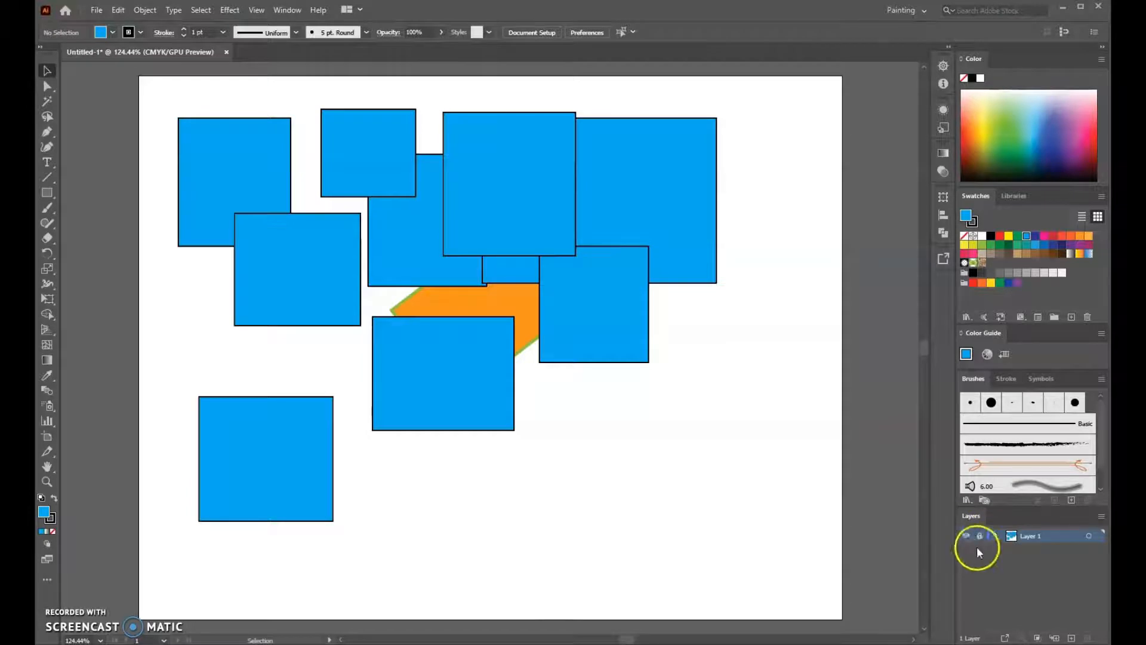
{"action": "left_click", "coordinate": [966, 537], "text": "ctrl"}
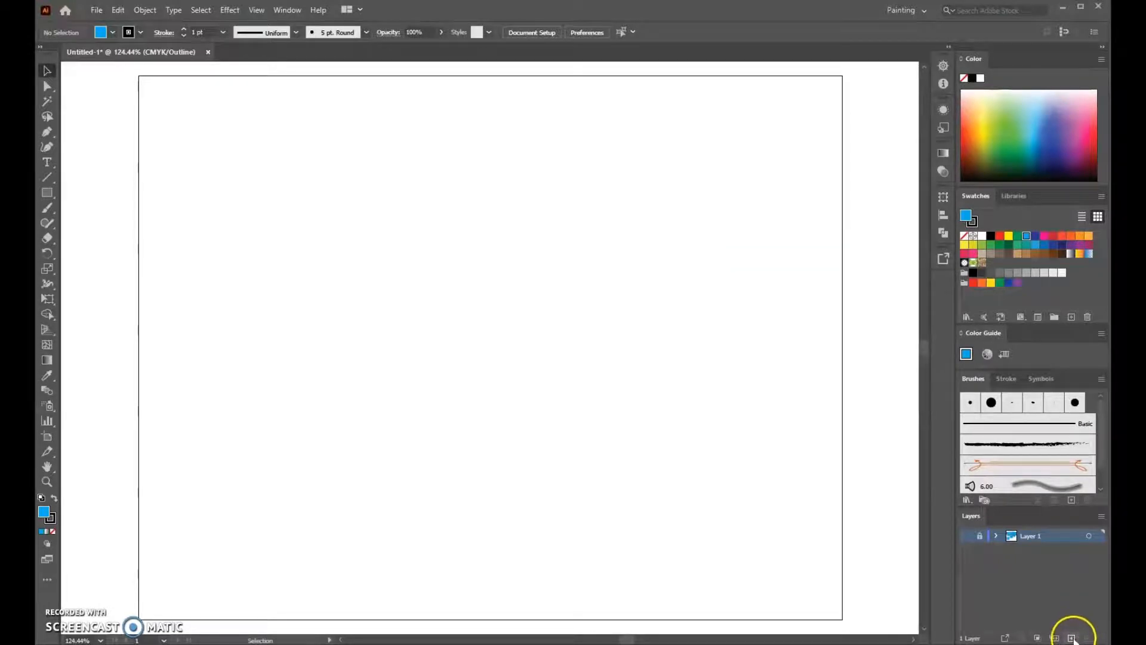
Add a new layer above Layer 1 and switch the artboard display back to preview
{"action": "left_click", "coordinate": [1072, 639]}
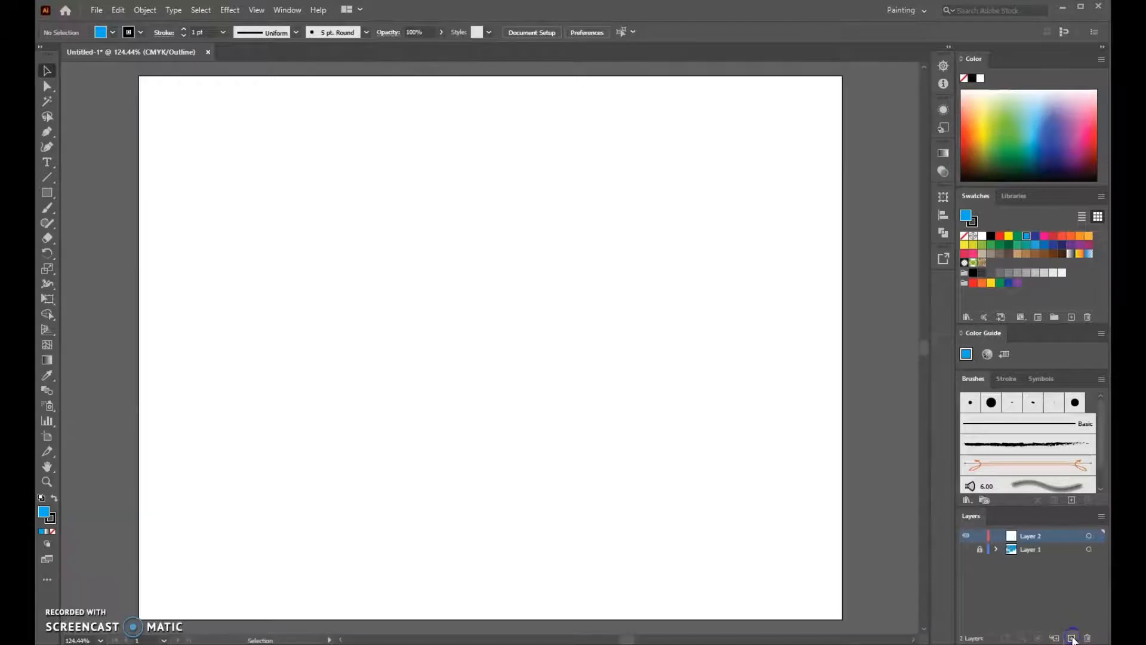
{"action": "key", "text": "ctrl+y"}
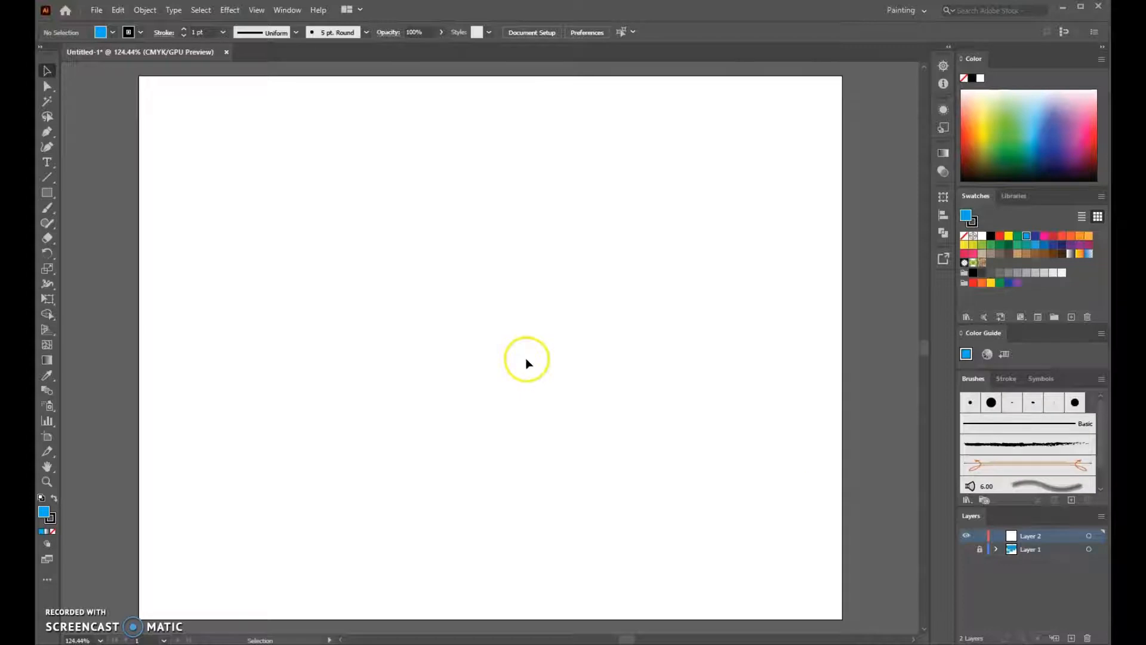
Draw a rounded rectangle about 4.21 by 2.25 in on Layer 2, adjusting its corner radius to about 0.88 in while drawing
{"action": "left_click", "coordinate": [47, 193]}
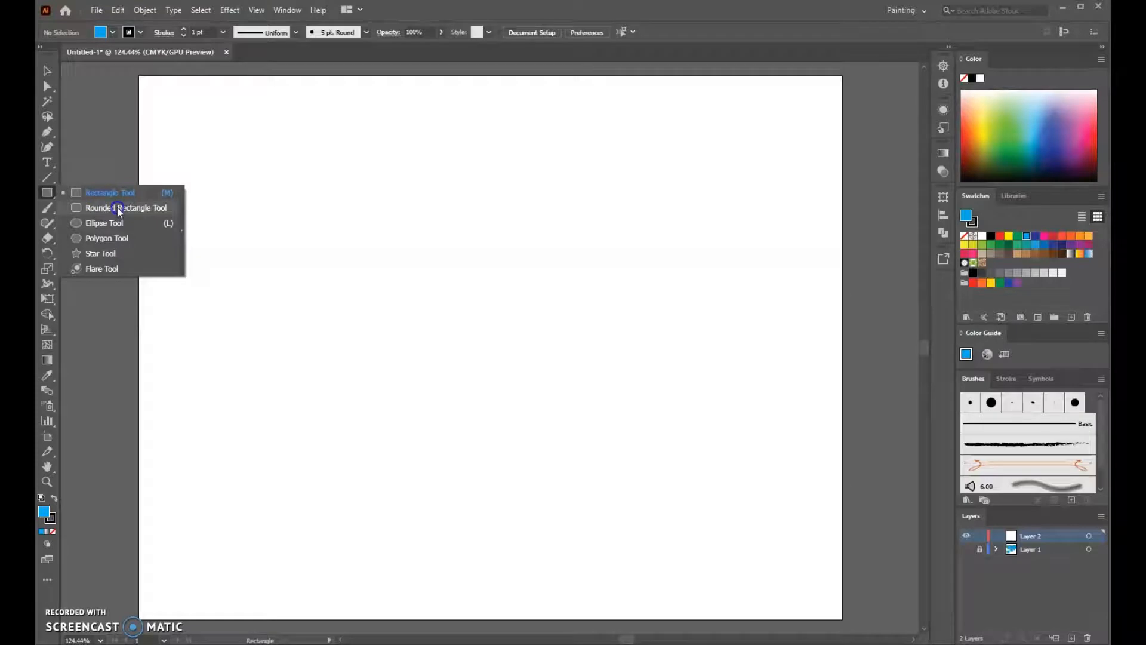
{"action": "left_click", "coordinate": [117, 207]}
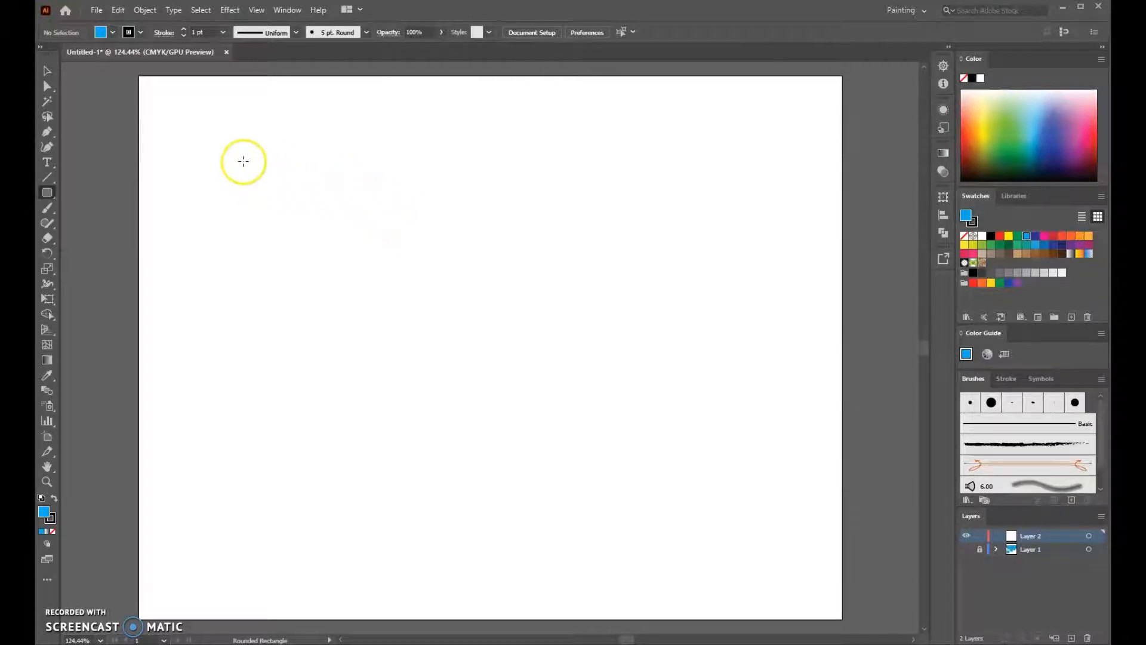
{"action": "left_click_drag", "start_coordinate": [249, 168], "coordinate": [513, 303]}
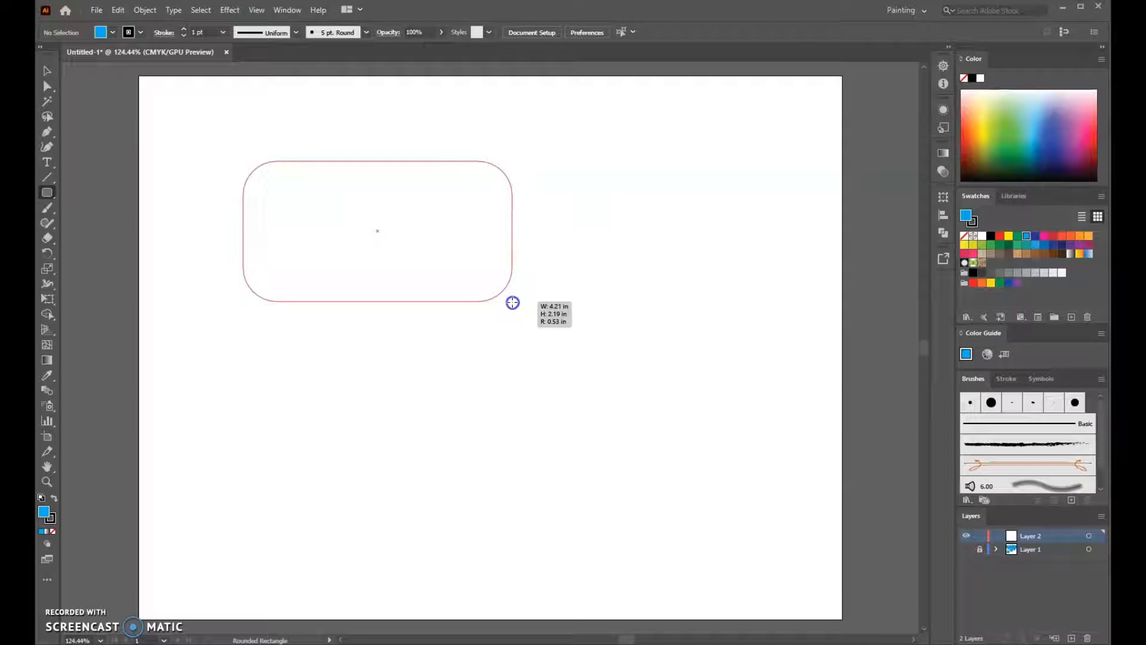
{"action": "left_click_drag", "start_coordinate": [513, 303], "coordinate": [512, 306]}
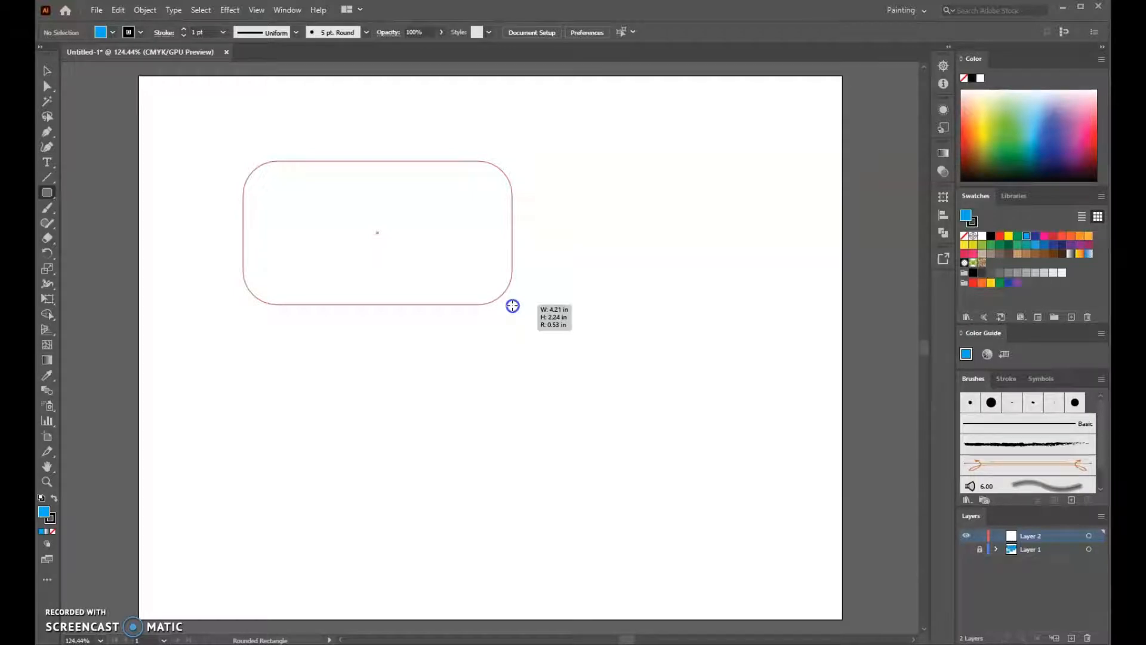
{"action": "left_click_drag", "start_coordinate": [512, 306], "coordinate": [513, 305]}
{"action": "key", "text": "Up"}
{"action": "key", "text": "Up"}
{"action": "key", "text": "Up"}
{"action": "key", "text": "Up"}
{"action": "key", "text": "Up"}
{"action": "key", "text": "Up"}
{"action": "key", "text": "Up"}
{"action": "key", "text": "Up"}
{"action": "key", "text": "Up"}
{"action": "key", "text": "Up"}
{"action": "key", "text": "Up"}
{"action": "key", "text": "Up"}
{"action": "key", "text": "Up"}
{"action": "key", "text": "Up"}
{"action": "key", "text": "Up"}
{"action": "key", "text": "Up"}
{"action": "key", "text": "Up"}
{"action": "key", "text": "Up"}
{"action": "key", "text": "Up"}
{"action": "key", "text": "Up"}
{"action": "key", "text": "Down"}
{"action": "key", "text": "Down"}
{"action": "key", "text": "Down"}
{"action": "key", "text": "Down"}
{"action": "key", "text": "Down"}
{"action": "key", "text": "Down"}
{"action": "key", "text": "Down"}
{"action": "key", "text": "Down"}
{"action": "key", "text": "Down"}
{"action": "key", "text": "Down"}
{"action": "key", "text": "Down"}
{"action": "key", "text": "Down"}
{"action": "key", "text": "Down"}
{"action": "key", "text": "Down"}
{"action": "key", "text": "Down"}
{"action": "key", "text": "Down"}
{"action": "key", "text": "Down"}
{"action": "key", "text": "Down"}
{"action": "key", "text": "Down"}
{"action": "key", "text": "Down"}
{"action": "key", "text": "Down"}
{"action": "key", "text": "Down"}
{"action": "key", "text": "Down"}
{"action": "key", "text": "Down"}
{"action": "key", "text": "Down"}
{"action": "key", "text": "Down"}
{"action": "key", "text": "Down"}
{"action": "key", "text": "Down"}
{"action": "key", "text": "Down"}
{"action": "key", "text": "Down"}
{"action": "key", "text": "Down"}
{"action": "key", "text": "Down"}
{"action": "key", "text": "Down"}
{"action": "key", "text": "Down"}
{"action": "key", "text": "Down"}
{"action": "key", "text": "Down"}
{"action": "key", "text": "Down"}
{"action": "key", "text": "Down"}
{"action": "key", "text": "Down"}
{"action": "key", "text": "Down"}
{"action": "key", "text": "Up"}
{"action": "key", "text": "Up"}
{"action": "key", "text": "Up"}
{"action": "key", "text": "Up"}
{"action": "key", "text": "Up"}
{"action": "key", "text": "Up"}
{"action": "key", "text": "Up"}
{"action": "key", "text": "Up"}
{"action": "key", "text": "Up"}
{"action": "key", "text": "Up"}
{"action": "key", "text": "Up"}
{"action": "key", "text": "Up"}
{"action": "key", "text": "Up"}
{"action": "key", "text": "Up"}
{"action": "key", "text": "Up"}
{"action": "key", "text": "Up"}
{"action": "key", "text": "Up"}
{"action": "key", "text": "Up"}
{"action": "key", "text": "Up"}
{"action": "key", "text": "Up"}
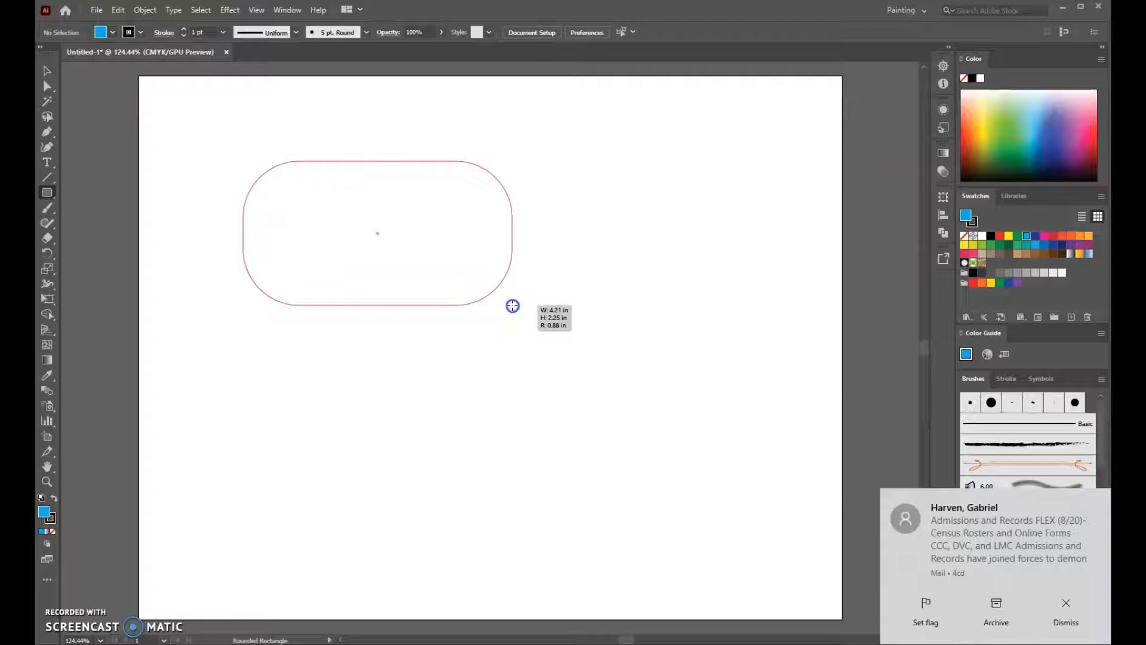
{"action": "left_click_drag", "start_coordinate": [512, 305], "coordinate": [513, 306]}
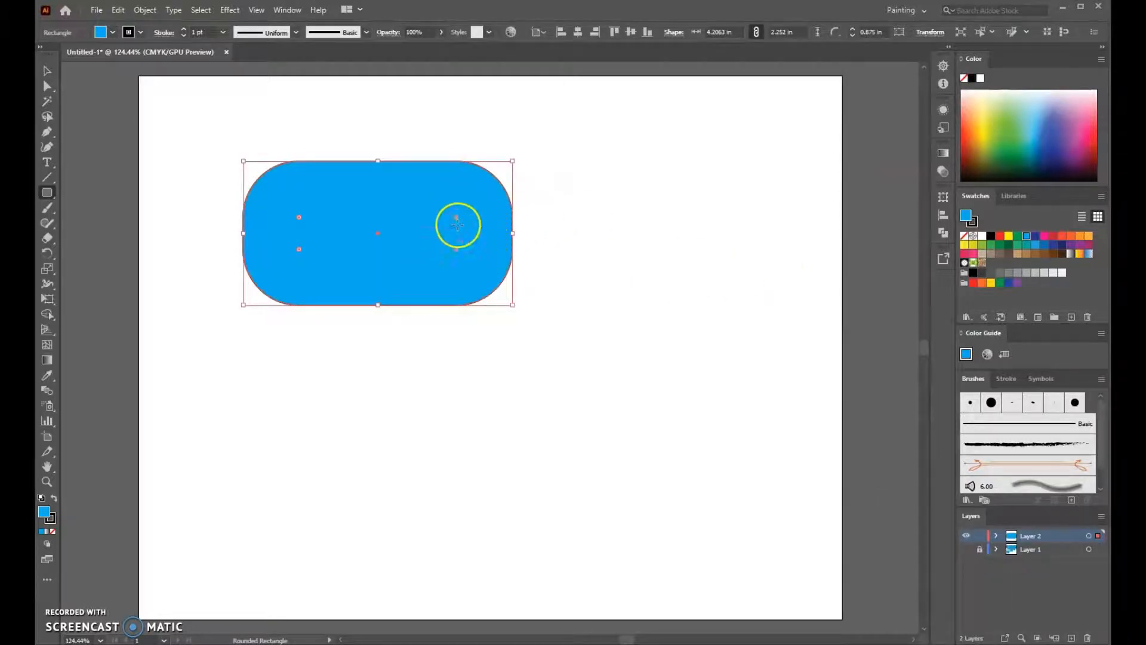
Draw five more rounded rectangles overlapping around the first, plus a separate one about 4.54 by 1.04 in below them
{"action": "left_click_drag", "start_coordinate": [409, 257], "coordinate": [669, 370]}
{"action": "left_click_drag", "start_coordinate": [486, 209], "coordinate": [714, 292]}
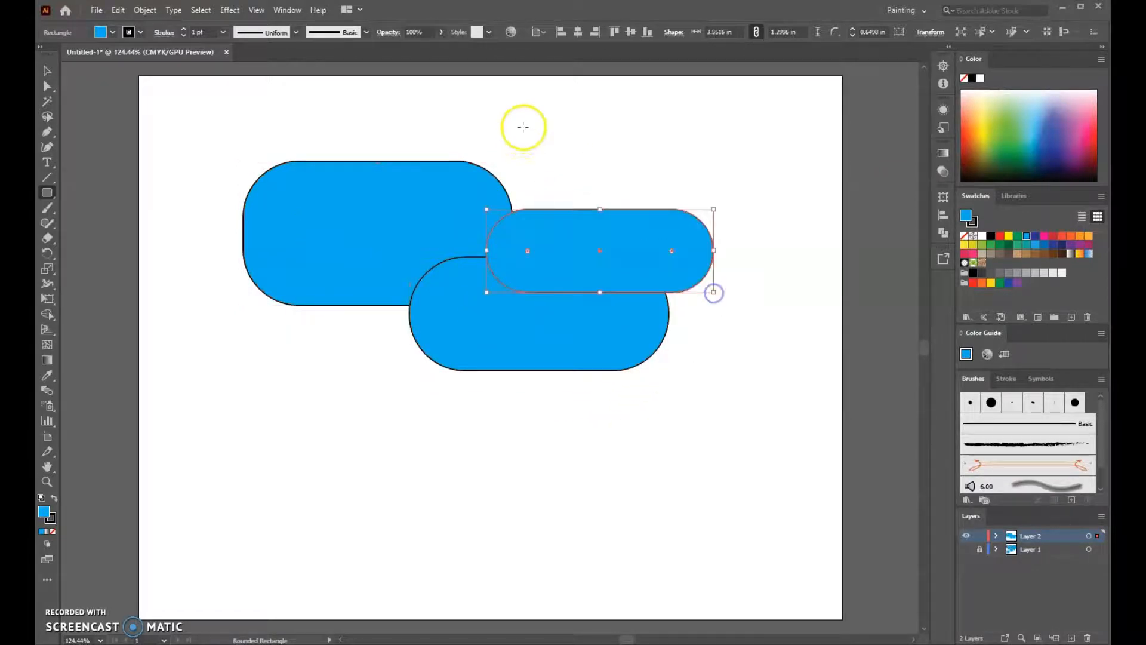
{"action": "left_click_drag", "start_coordinate": [524, 121], "coordinate": [573, 322]}
{"action": "left_click_drag", "start_coordinate": [210, 245], "coordinate": [296, 474]}
{"action": "left_click_drag", "start_coordinate": [218, 183], "coordinate": [430, 261]}
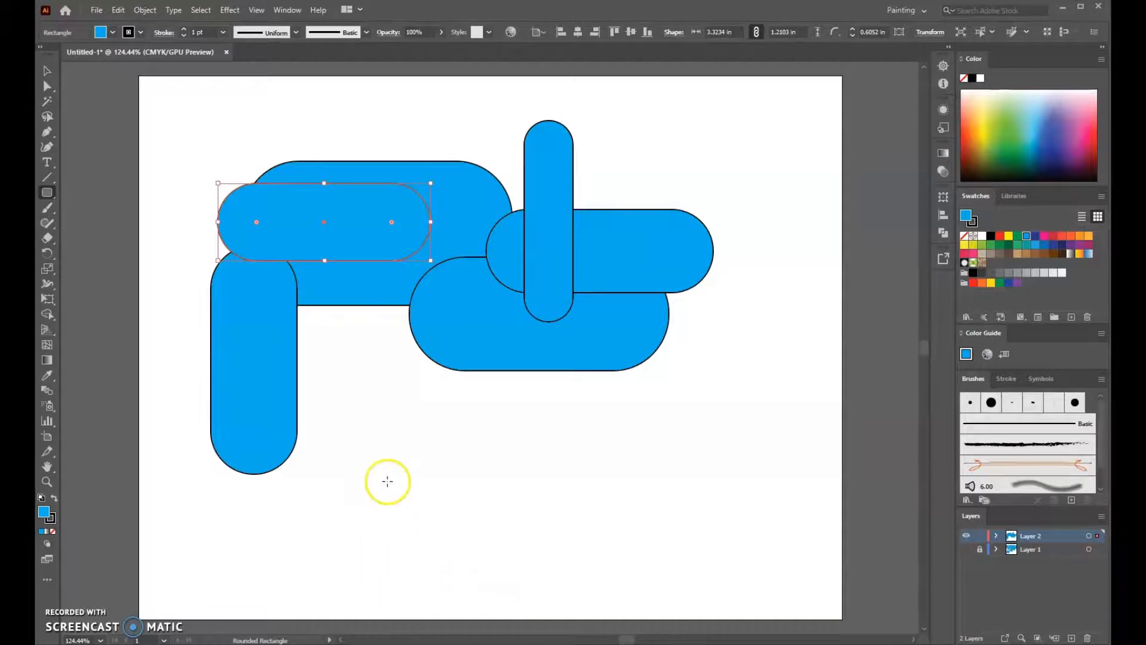
{"action": "left_click_drag", "start_coordinate": [364, 447], "coordinate": [651, 517]}
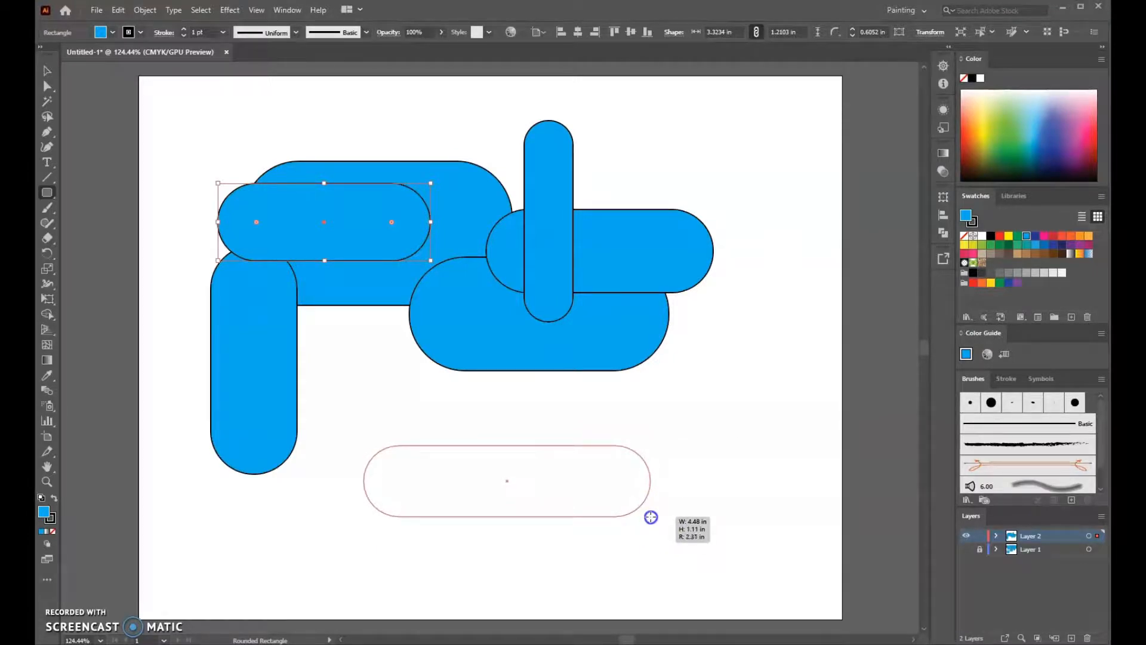
{"action": "left_click_drag", "start_coordinate": [652, 517], "coordinate": [655, 511]}
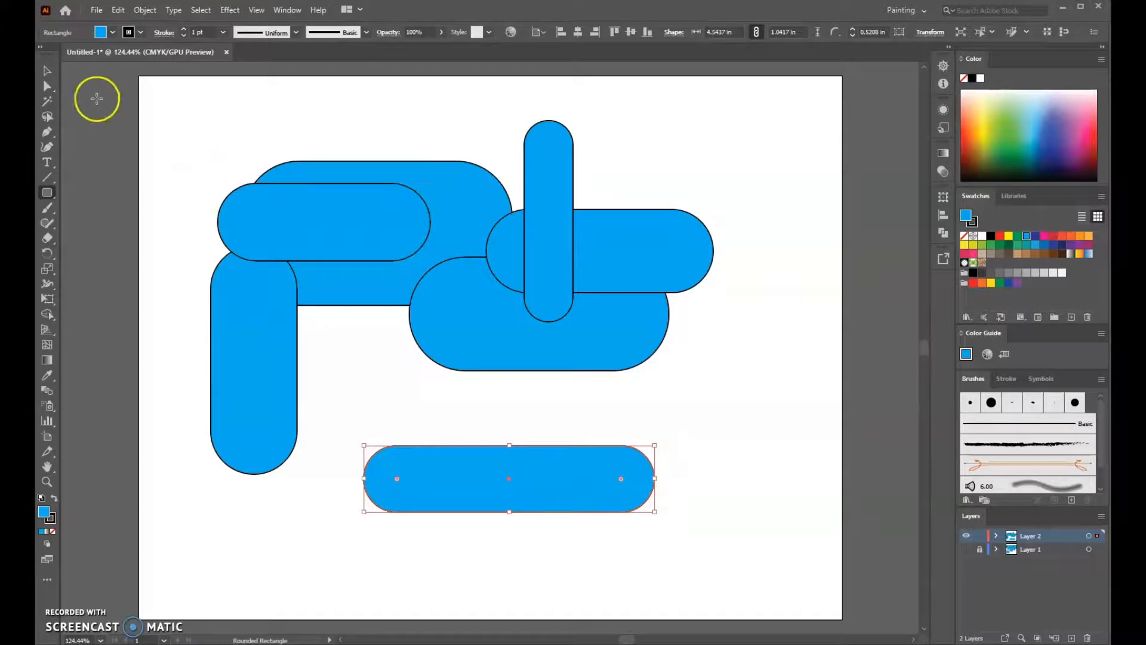
Move the horizontal rounded rectangle that overlaps the first one up and to the left with the Direct Selection tool
{"action": "left_click", "coordinate": [48, 87]}
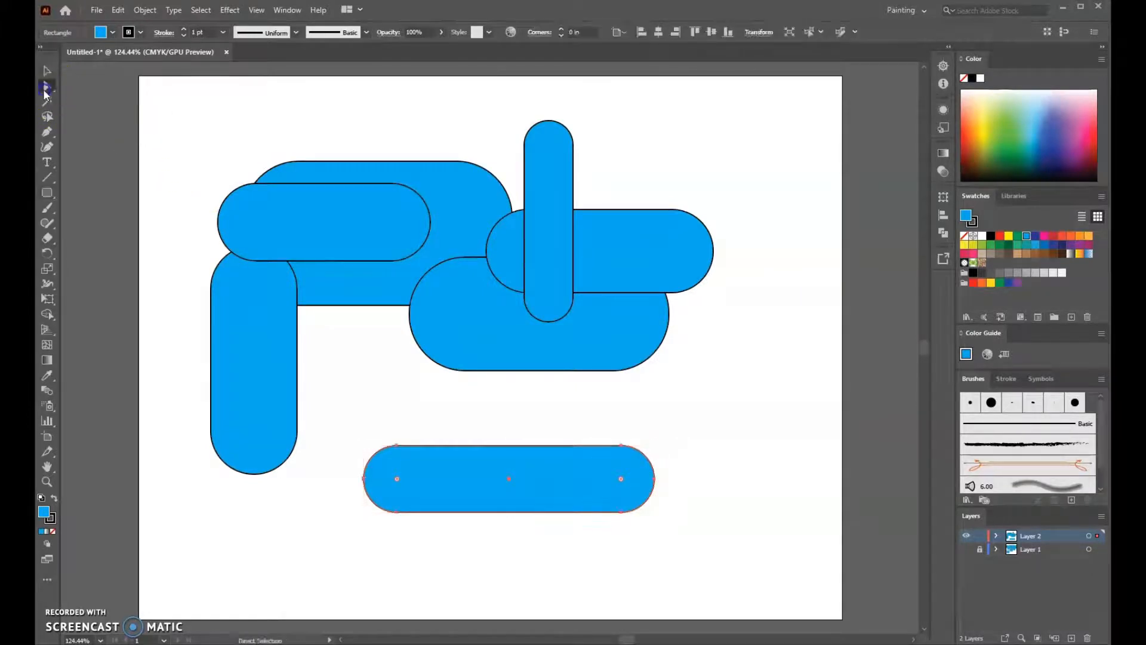
{"action": "left_click", "coordinate": [315, 207]}
{"action": "left_click_drag", "start_coordinate": [365, 229], "coordinate": [346, 185]}
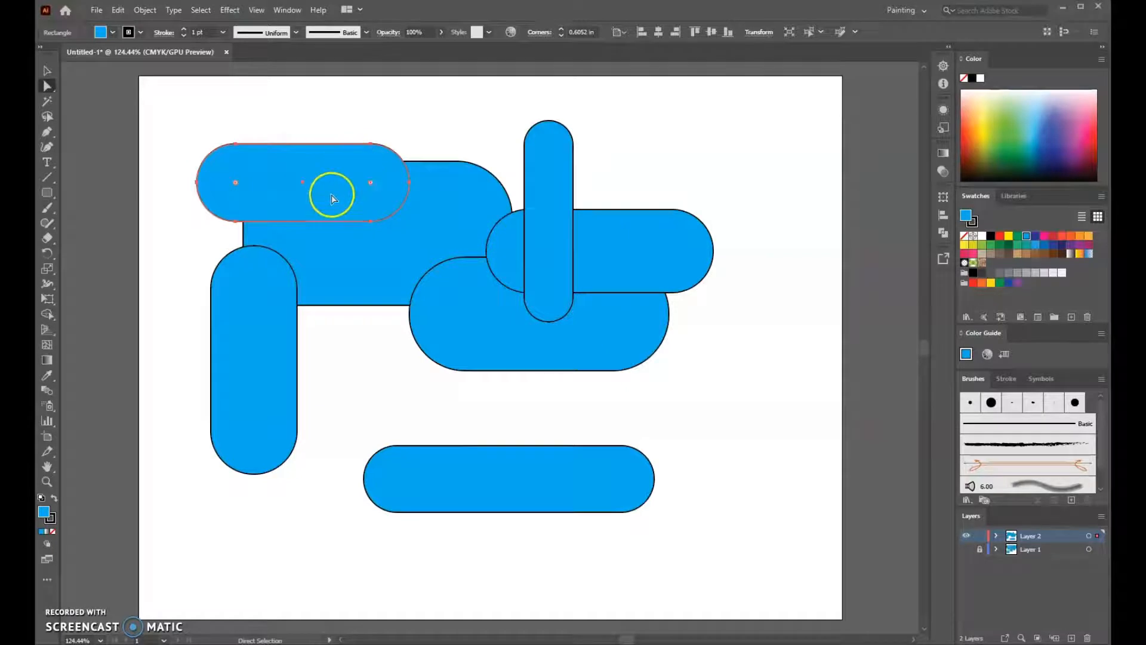
Fill the large first rounded rectangle with orange and deselect it
{"action": "left_click", "coordinate": [389, 249]}
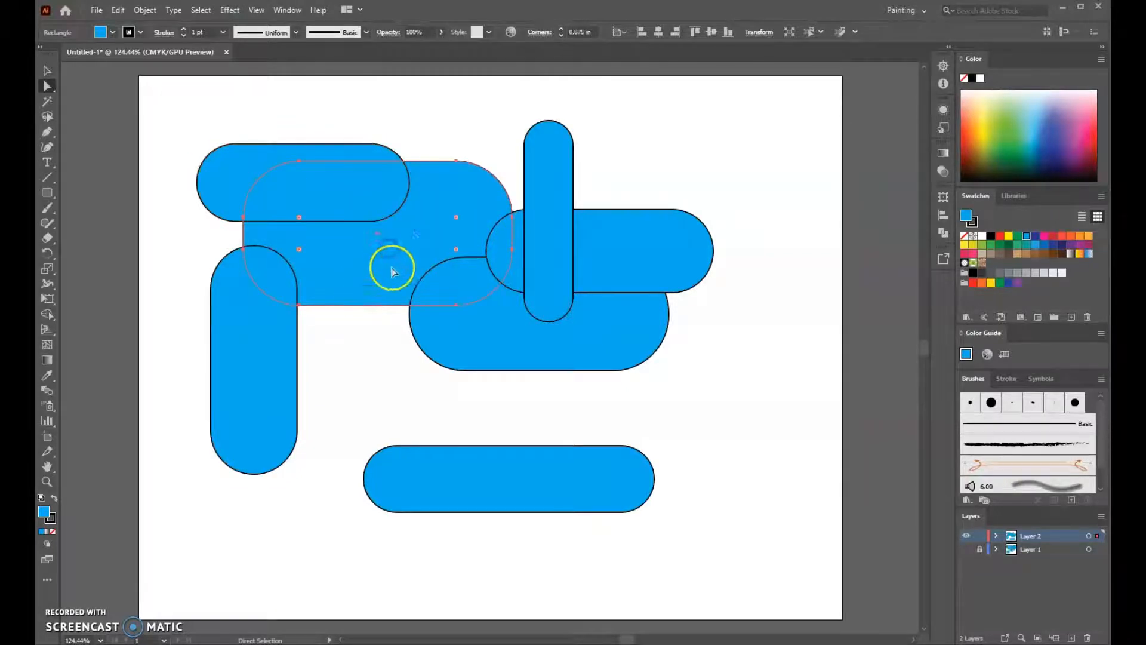
{"action": "left_click", "coordinate": [468, 141]}
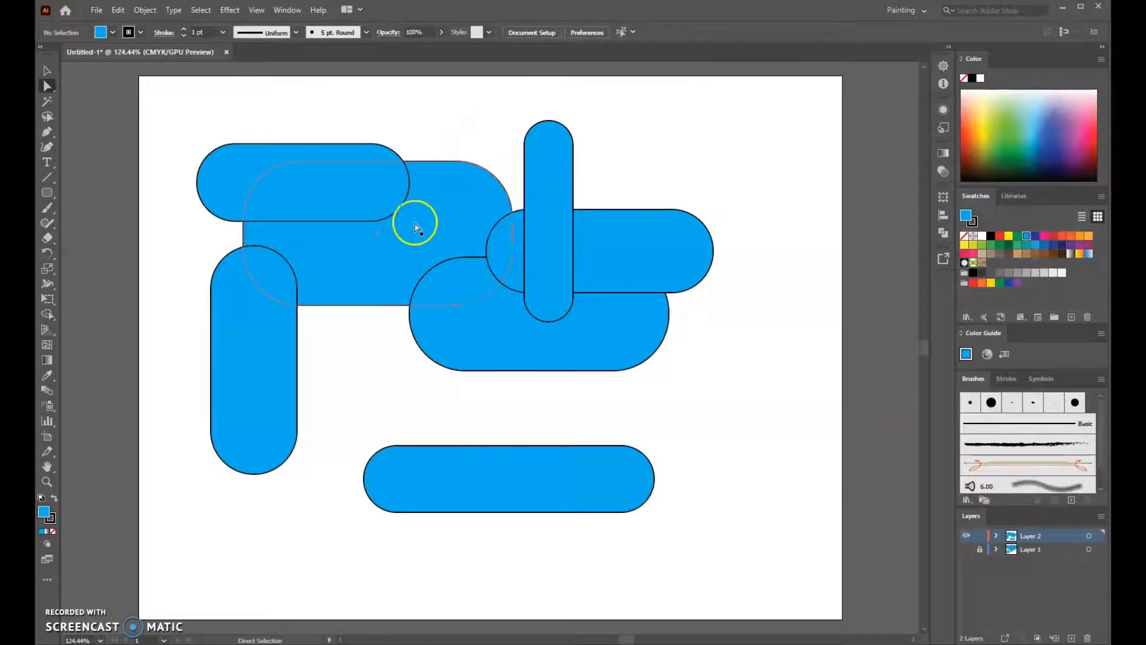
{"action": "left_click", "coordinate": [412, 246]}
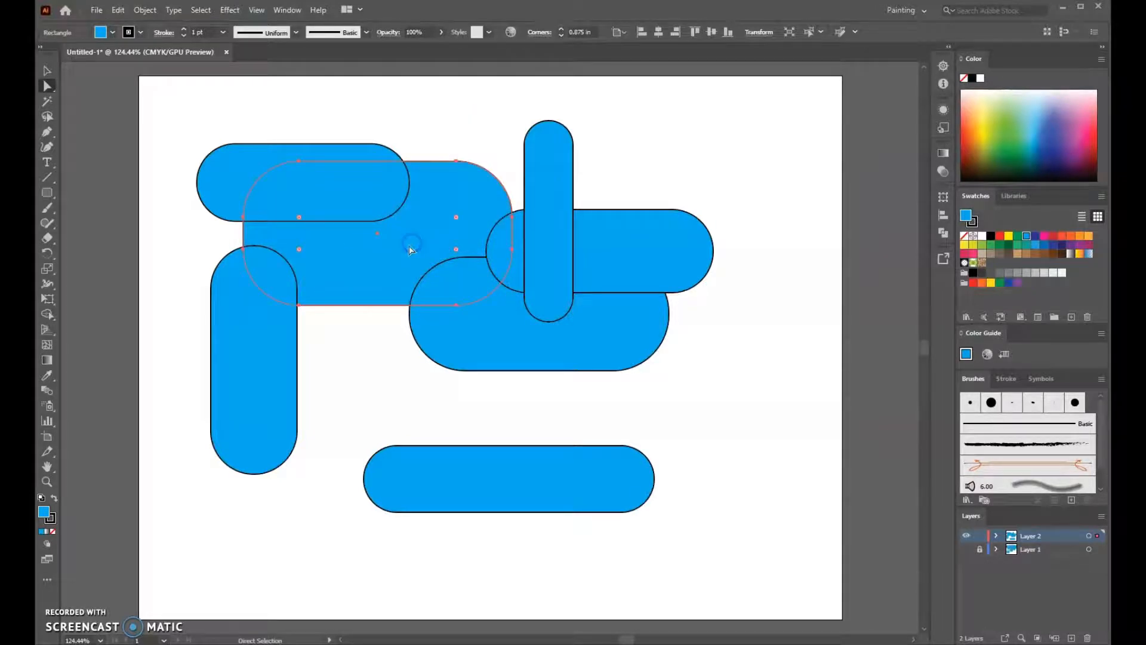
{"action": "left_click", "coordinate": [113, 33]}
{"action": "left_click", "coordinate": [94, 56]}
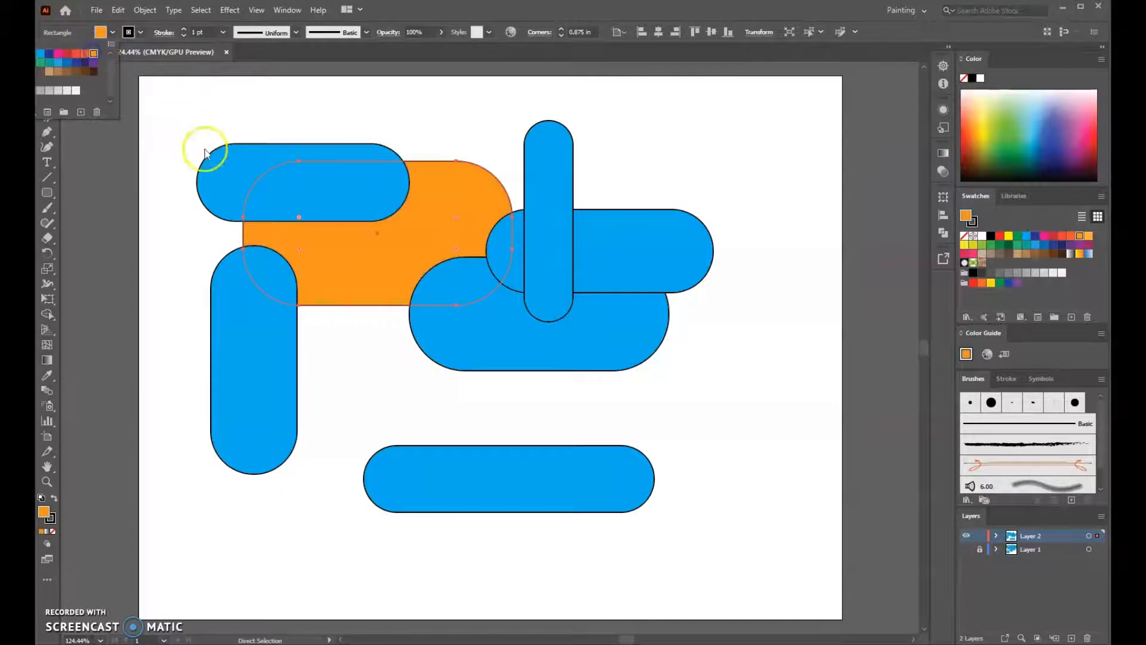
{"action": "left_click", "coordinate": [356, 365]}
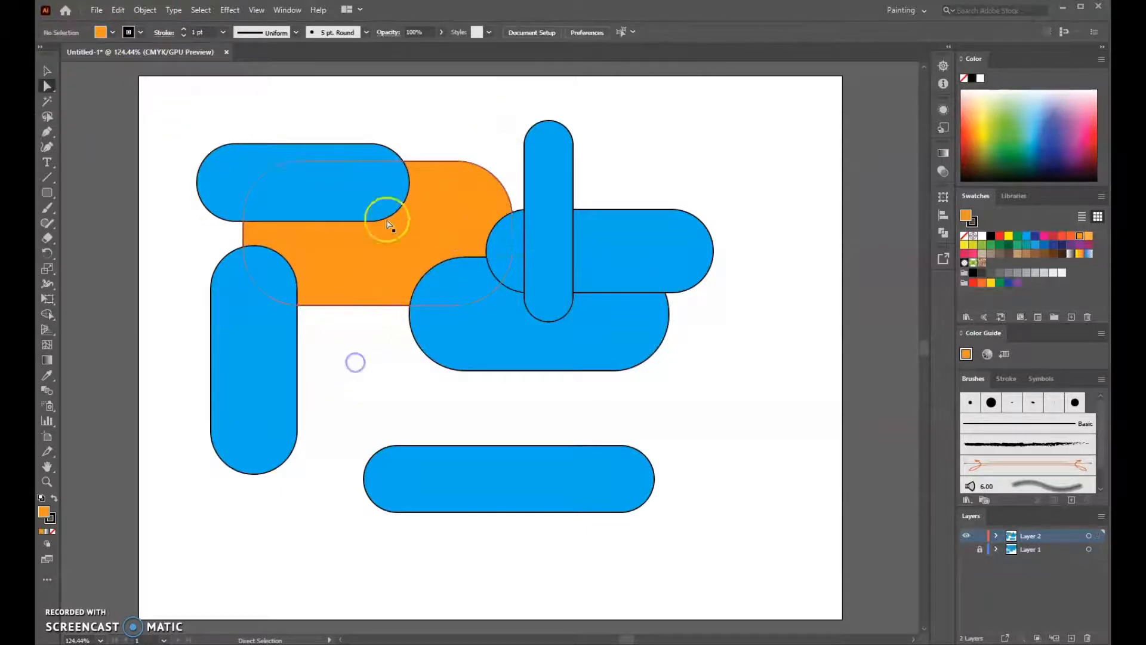
Bring the orange rounded rectangle to the front and move it up and to the right over the overlapping blue shapes
{"action": "right_click", "coordinate": [448, 236]}
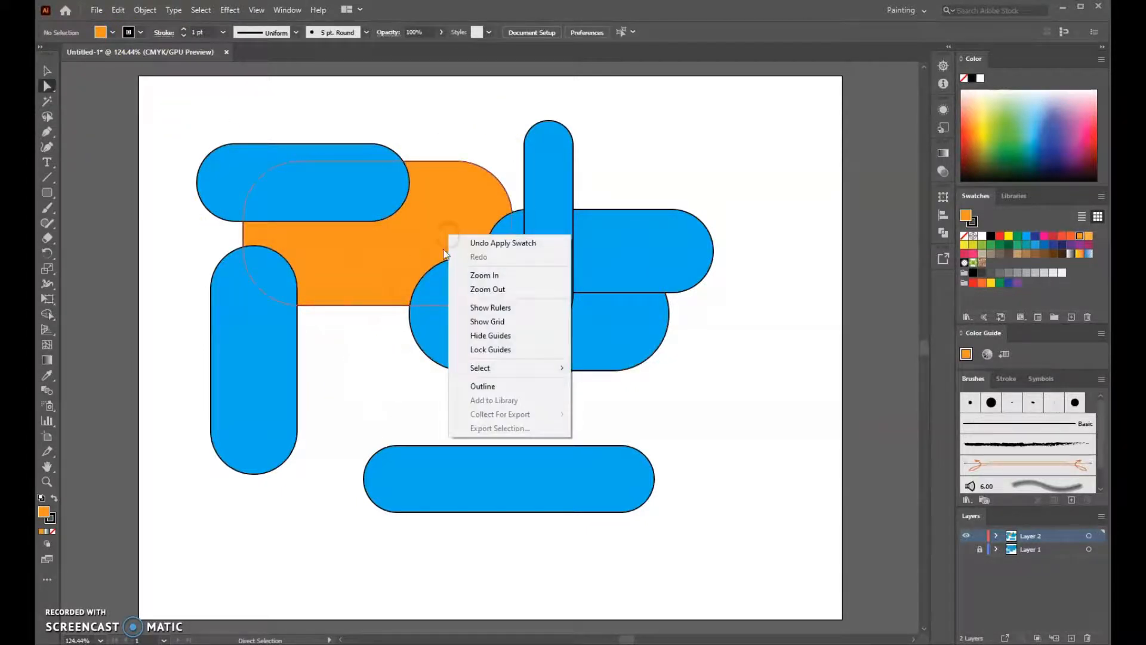
{"action": "left_click", "coordinate": [354, 284]}
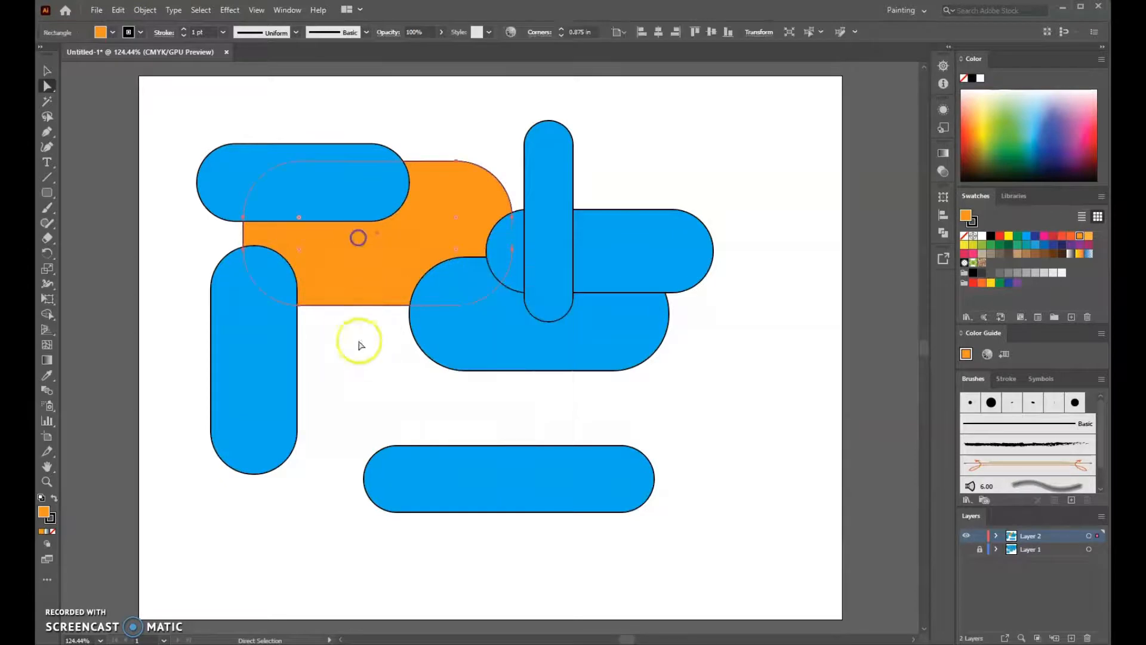
{"action": "right_click", "coordinate": [366, 271]}
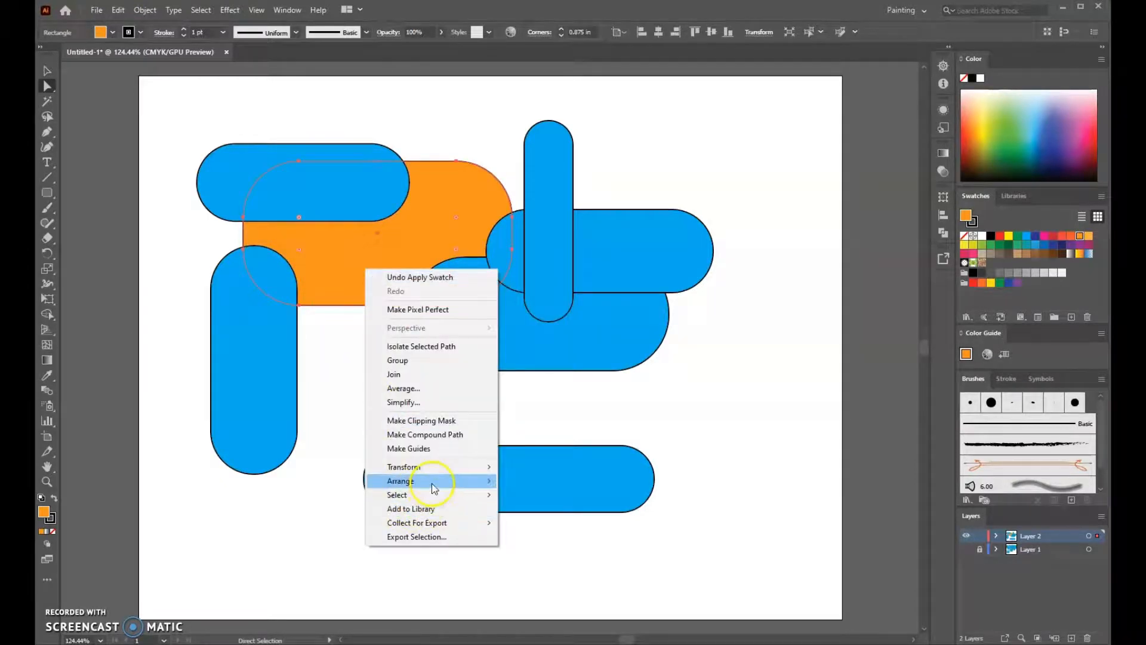
{"action": "mouse_move", "coordinate": [434, 481]}
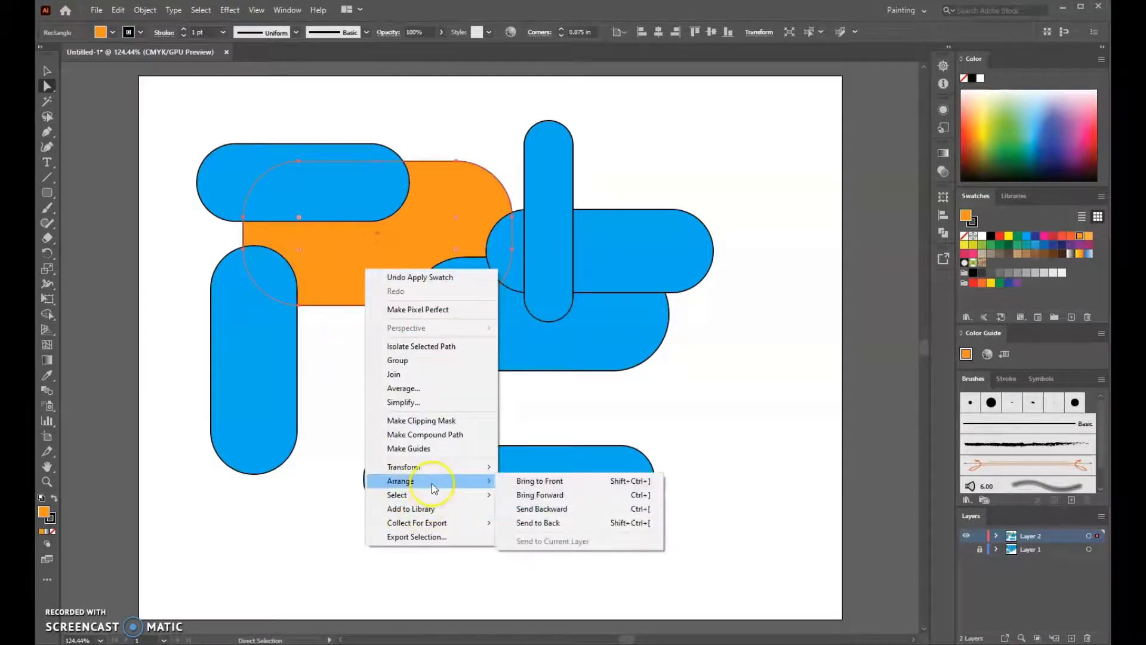
{"action": "left_click", "coordinate": [555, 480]}
{"action": "left_click_drag", "start_coordinate": [360, 291], "coordinate": [567, 247]}
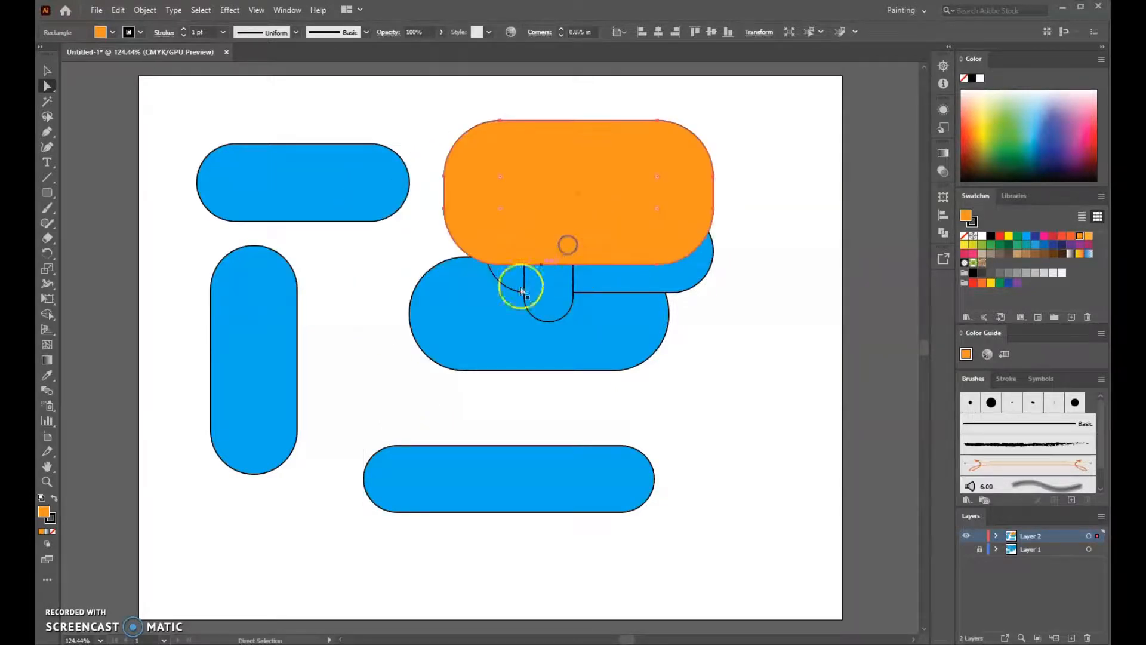
{"action": "left_click_drag", "start_coordinate": [637, 219], "coordinate": [670, 222]}
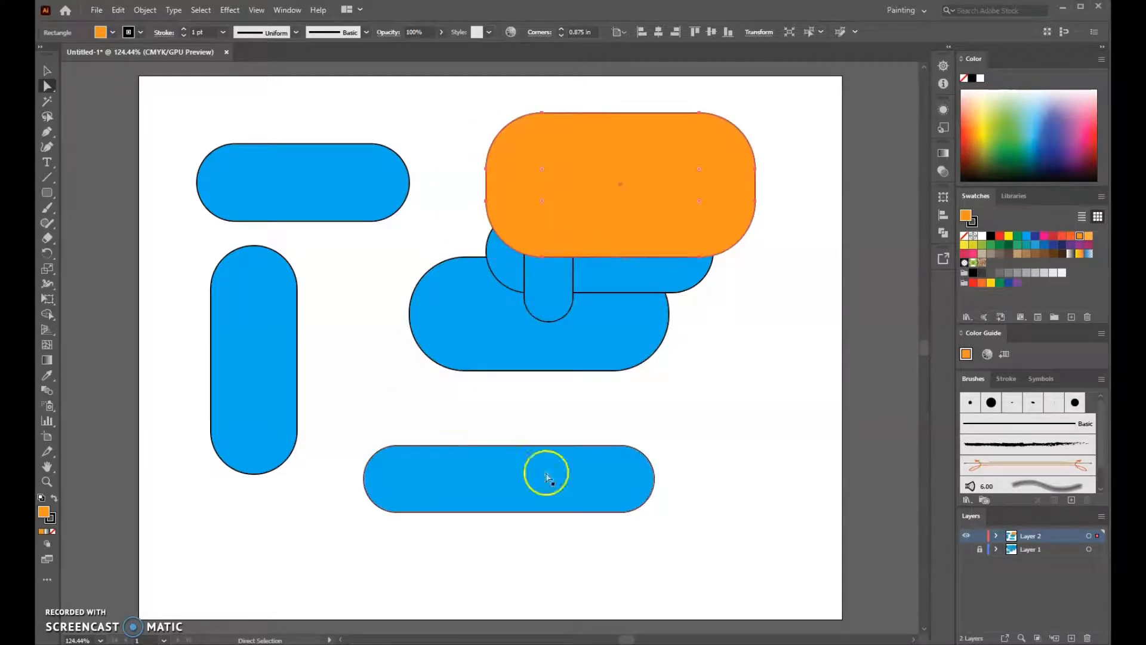
Lock and hide Layer 2 and add a new layer above it
{"action": "left_click", "coordinate": [979, 536]}
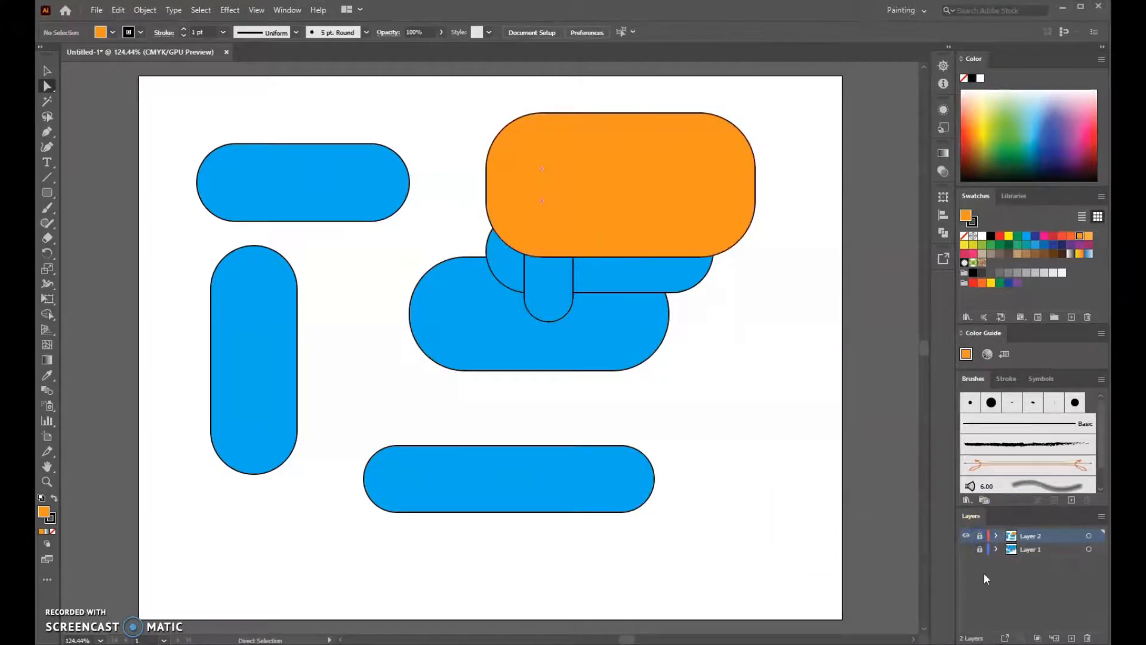
{"action": "left_click", "coordinate": [965, 535]}
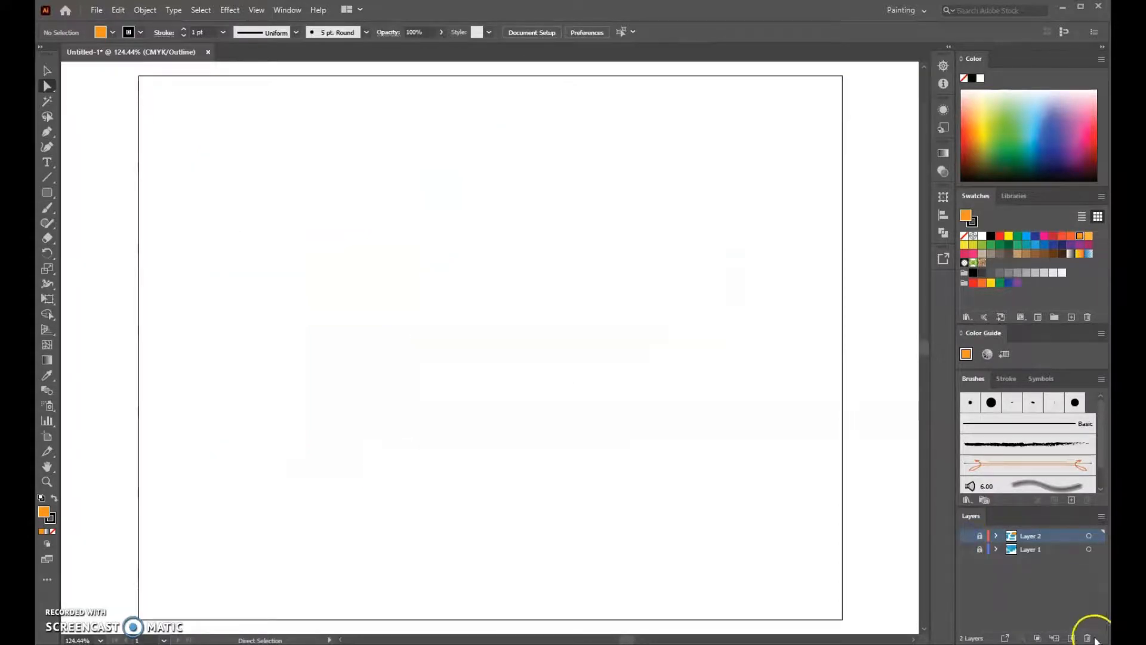
{"action": "left_click", "coordinate": [1071, 638]}
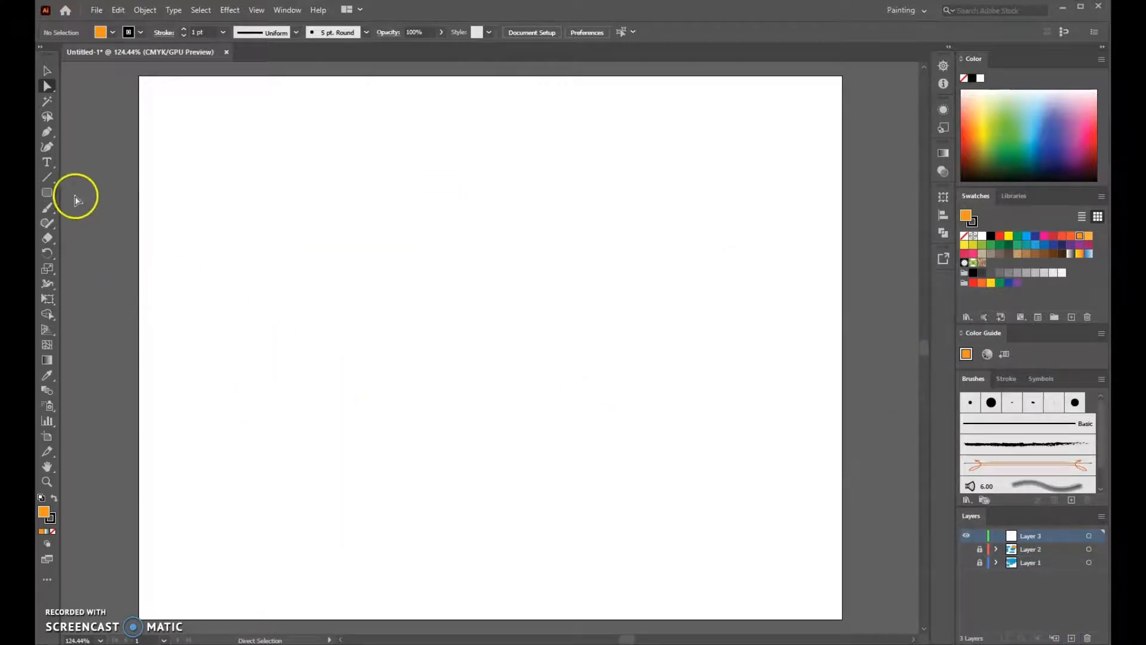
Draw six orange ellipses on Layer 3 with the Ellipse tool, finishing with a large one about 7.56 by 3.73 in overlapping the others
{"action": "left_click", "coordinate": [50, 194]}
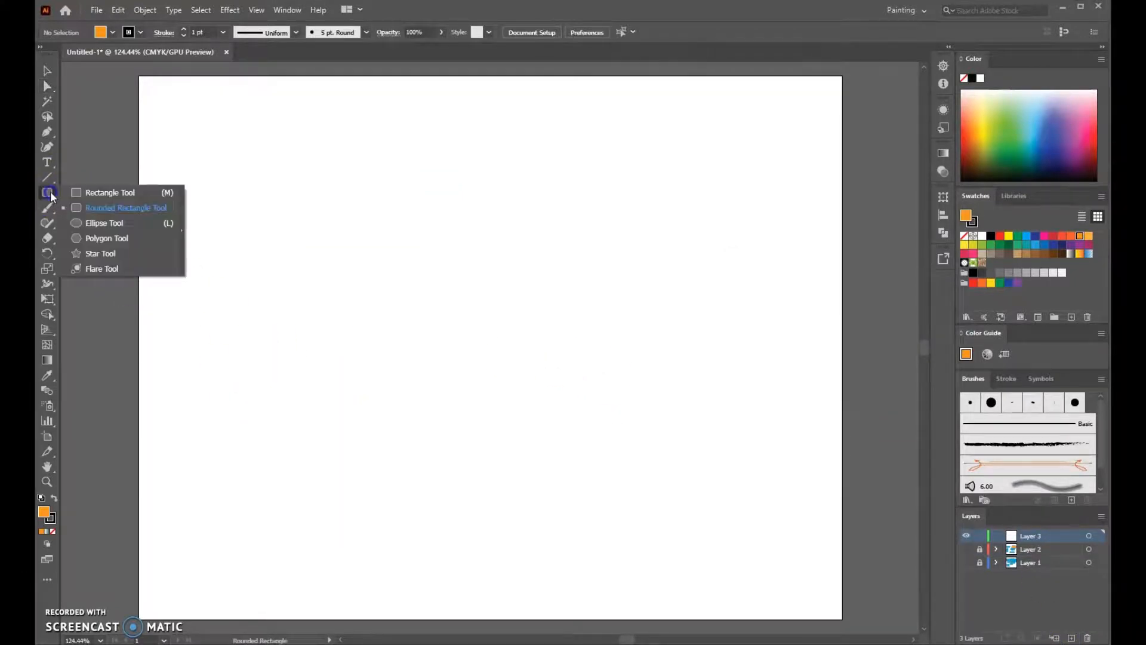
{"action": "left_click", "coordinate": [101, 227]}
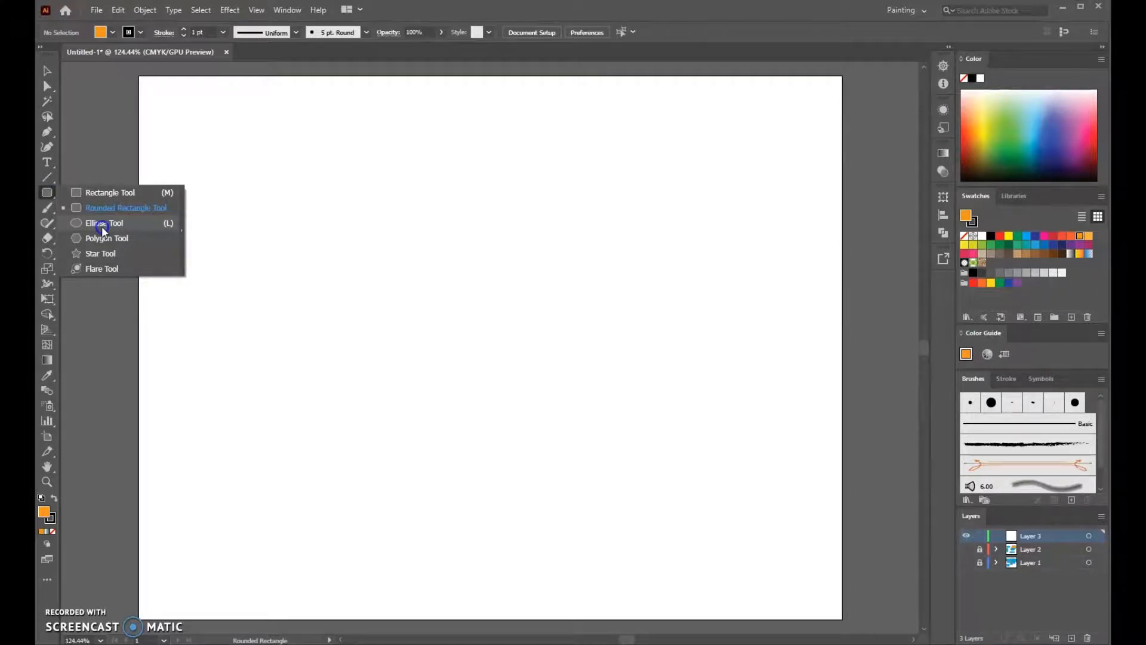
{"action": "left_click", "coordinate": [101, 226]}
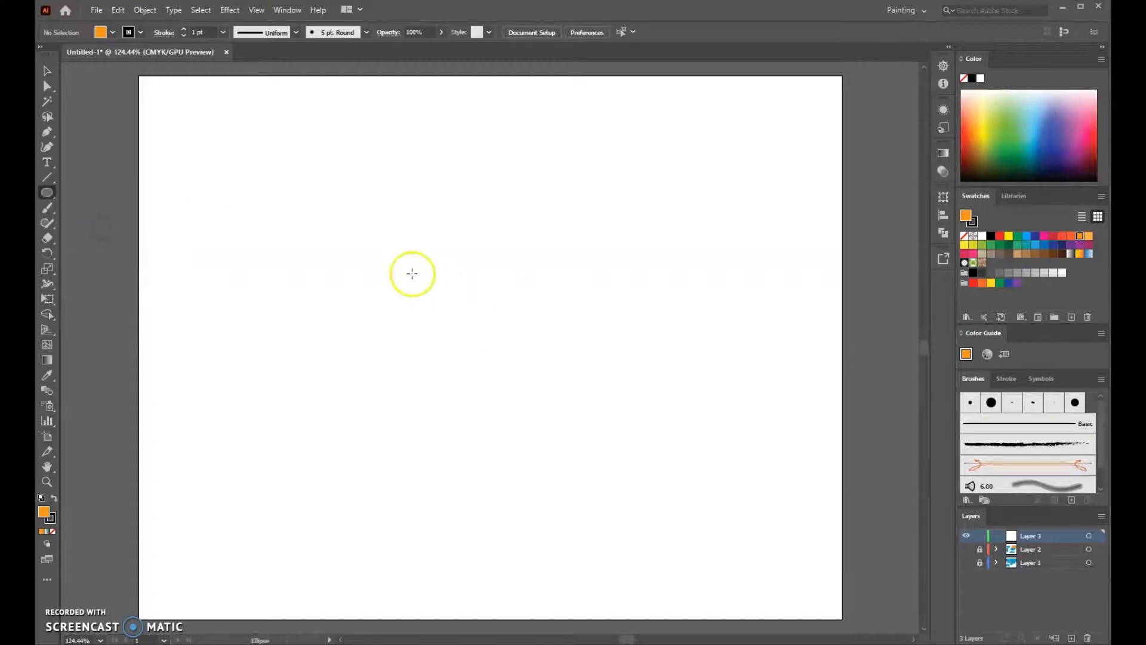
{"action": "left_click_drag", "start_coordinate": [231, 191], "coordinate": [452, 271]}
{"action": "left_click_drag", "start_coordinate": [406, 140], "coordinate": [607, 253]}
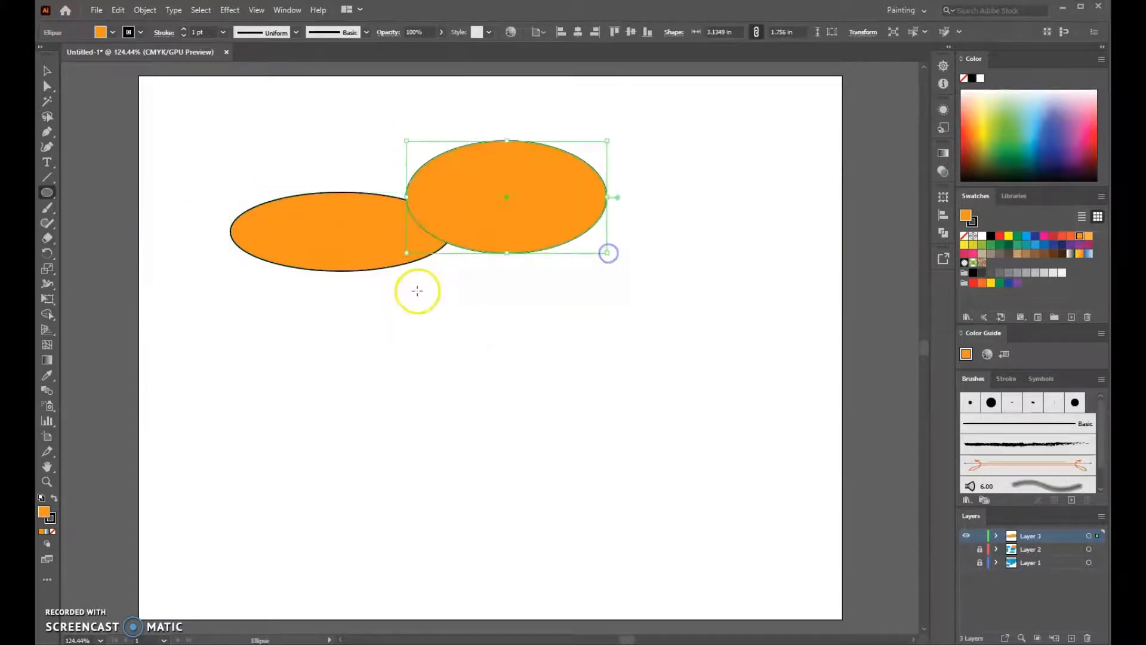
{"action": "left_click_drag", "start_coordinate": [417, 294], "coordinate": [484, 493]}
{"action": "left_click_drag", "start_coordinate": [487, 361], "coordinate": [667, 456]}
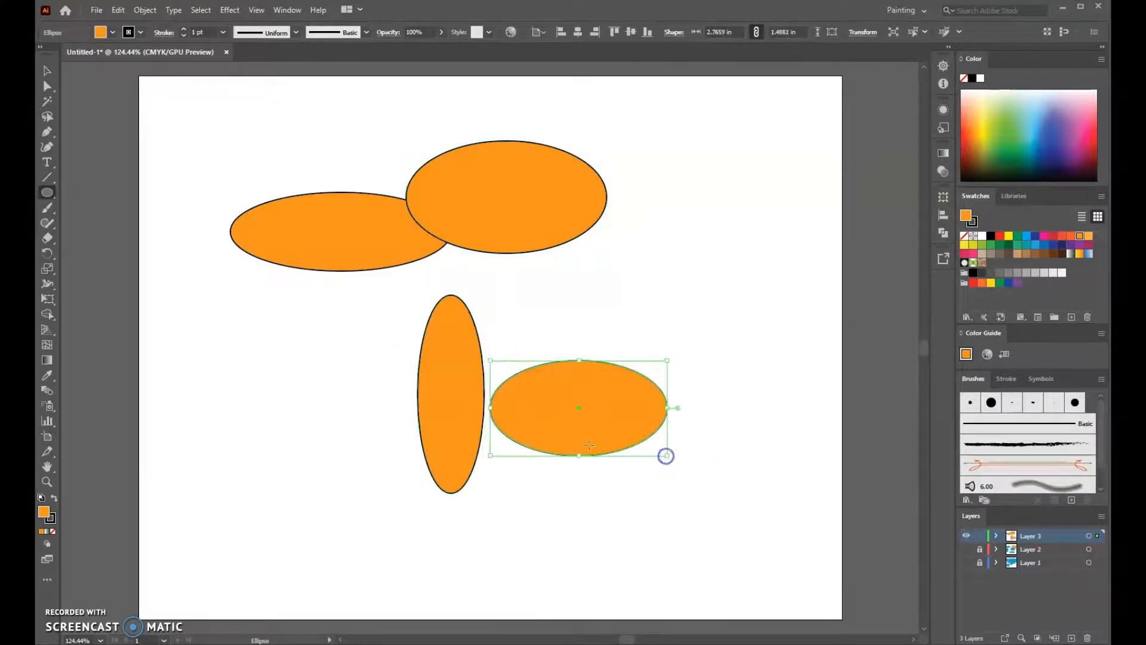
{"action": "left_click_drag", "start_coordinate": [273, 336], "coordinate": [596, 452]}
{"action": "left_click_drag", "start_coordinate": [314, 125], "coordinate": [798, 363]}
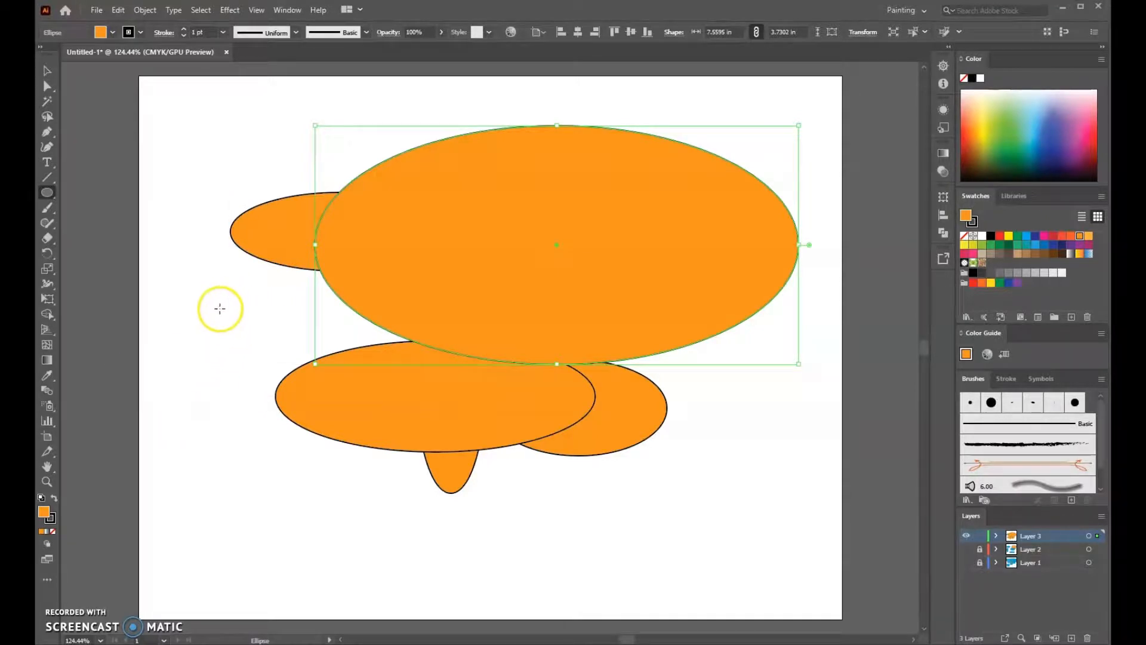
Draw a circle about 4.01 in across, a medium one above it, five small circles along the artboard's left edge and two near its bottom
{"action": "mouse_move", "coordinate": [216, 307]}
{"action": "left_mouse_down"}
{"action": "mouse_move", "coordinate": [307, 406]}
{"action": "mouse_move", "coordinate": [483, 543]}
{"action": "mouse_move", "coordinate": [473, 531]}
{"action": "left_mouse_up"}
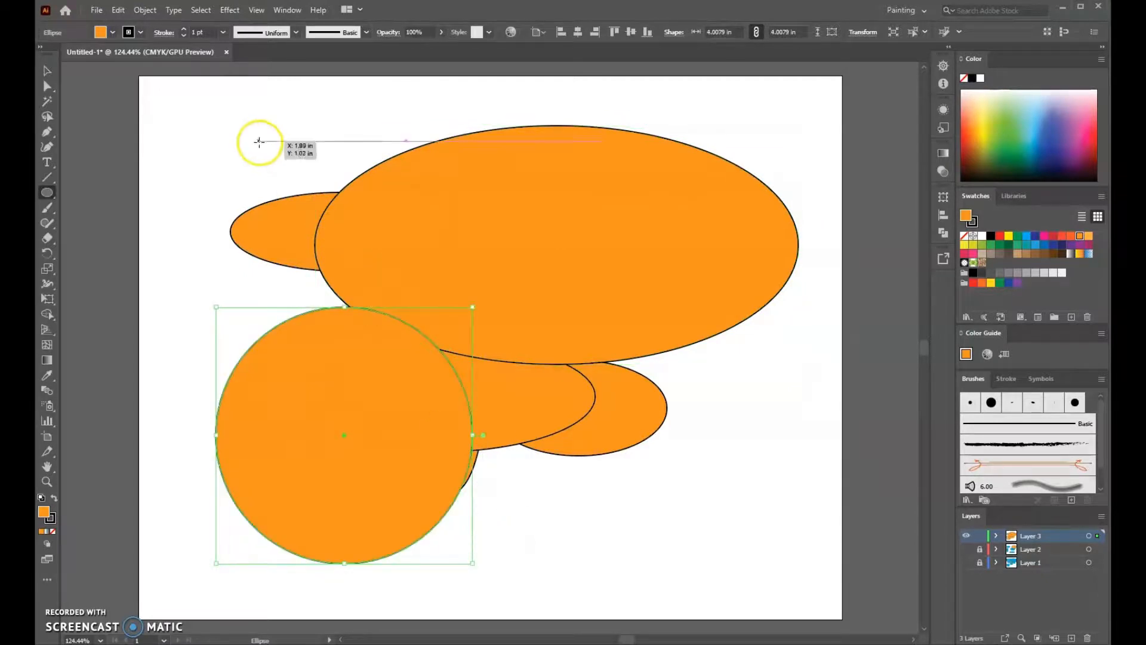
{"action": "left_click_drag", "start_coordinate": [256, 140], "coordinate": [402, 249]}
{"action": "left_click_drag", "start_coordinate": [185, 94], "coordinate": [234, 145]}
{"action": "left_click_drag", "start_coordinate": [157, 161], "coordinate": [224, 226]}
{"action": "left_click_drag", "start_coordinate": [177, 257], "coordinate": [245, 325]}
{"action": "left_click_drag", "start_coordinate": [171, 349], "coordinate": [220, 396]}
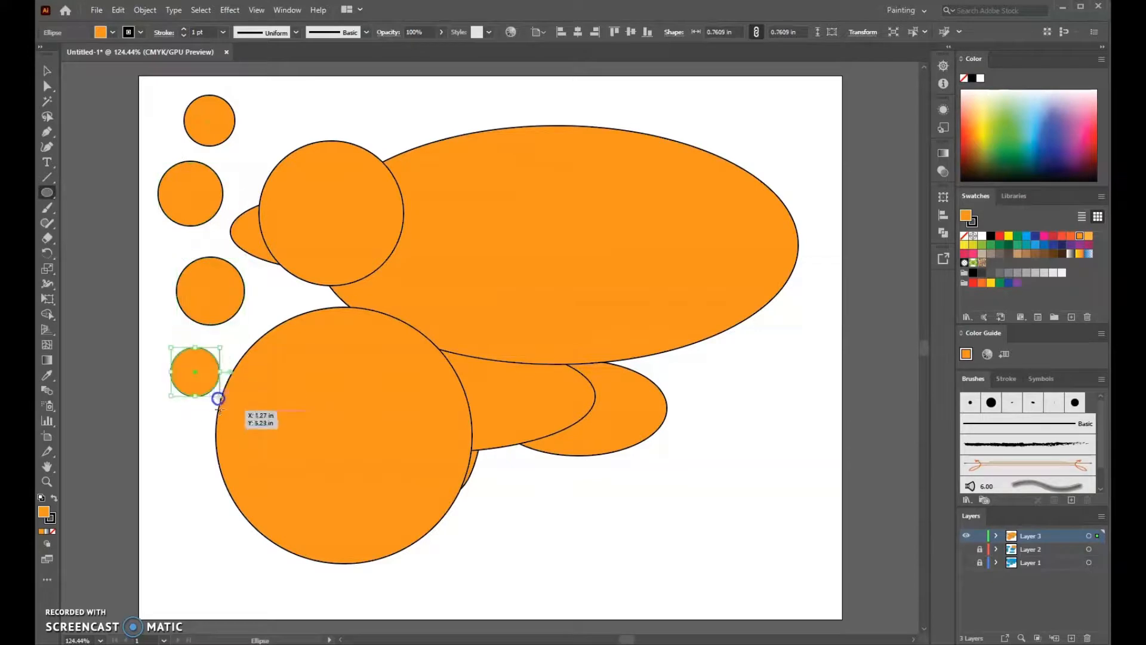
{"action": "left_click_drag", "start_coordinate": [157, 454], "coordinate": [224, 521]}
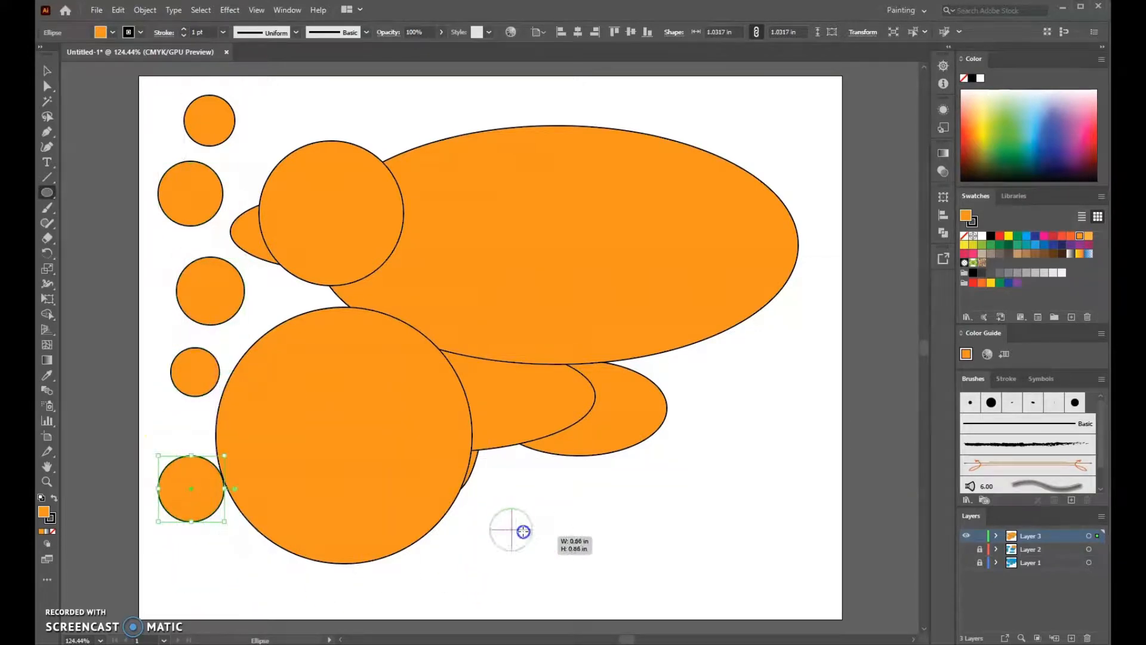
{"action": "left_click_drag", "start_coordinate": [490, 509], "coordinate": [567, 585]}
{"action": "mouse_move", "coordinate": [606, 529]}
{"action": "left_mouse_down"}
{"action": "mouse_move", "coordinate": [689, 596]}
{"action": "mouse_move", "coordinate": [691, 611]}
{"action": "left_mouse_up"}
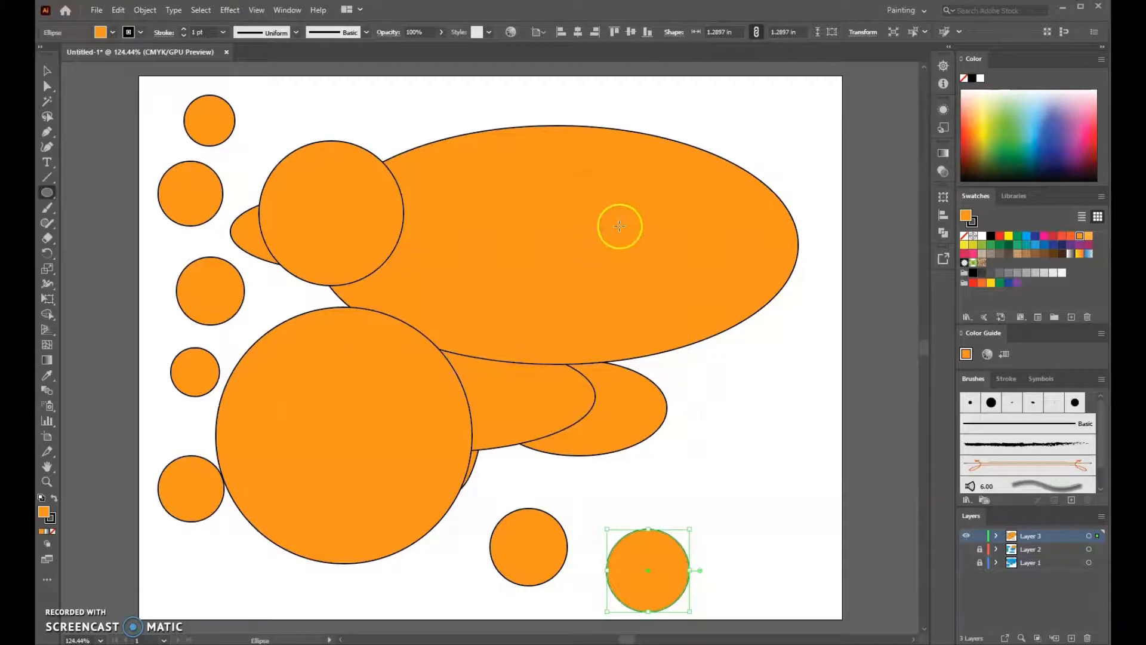
Fill the largest ellipse with blue using the Direct Selection tool to select it
{"action": "left_click", "coordinate": [47, 87]}
{"action": "left_click", "coordinate": [471, 221]}
{"action": "left_click", "coordinate": [472, 221]}
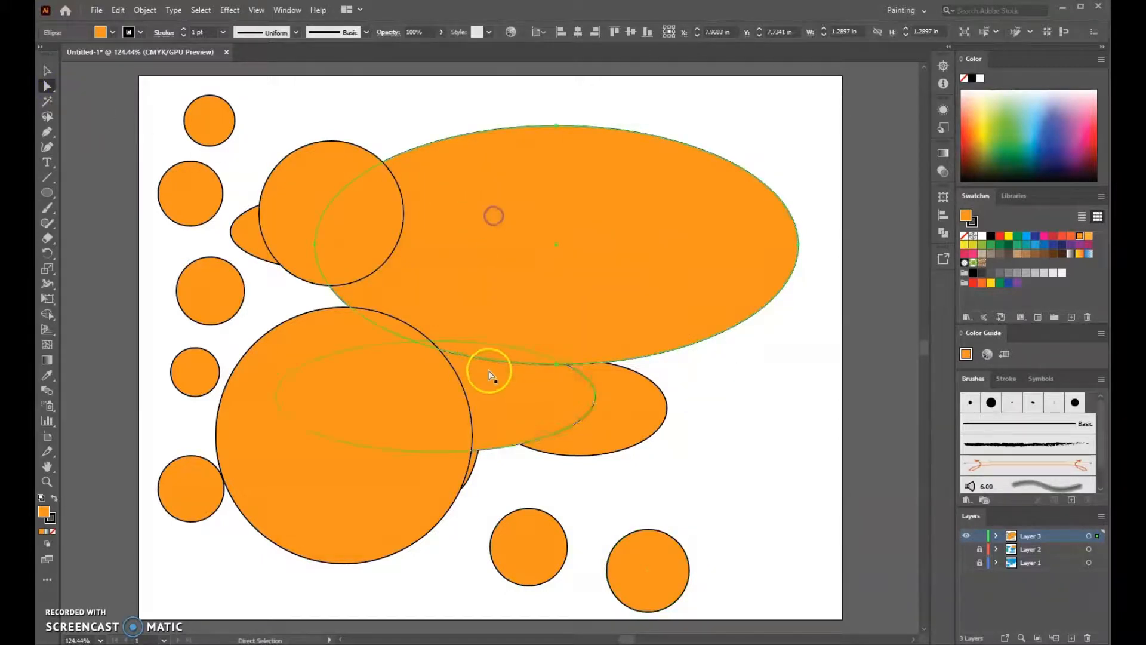
{"action": "left_click", "coordinate": [114, 30]}
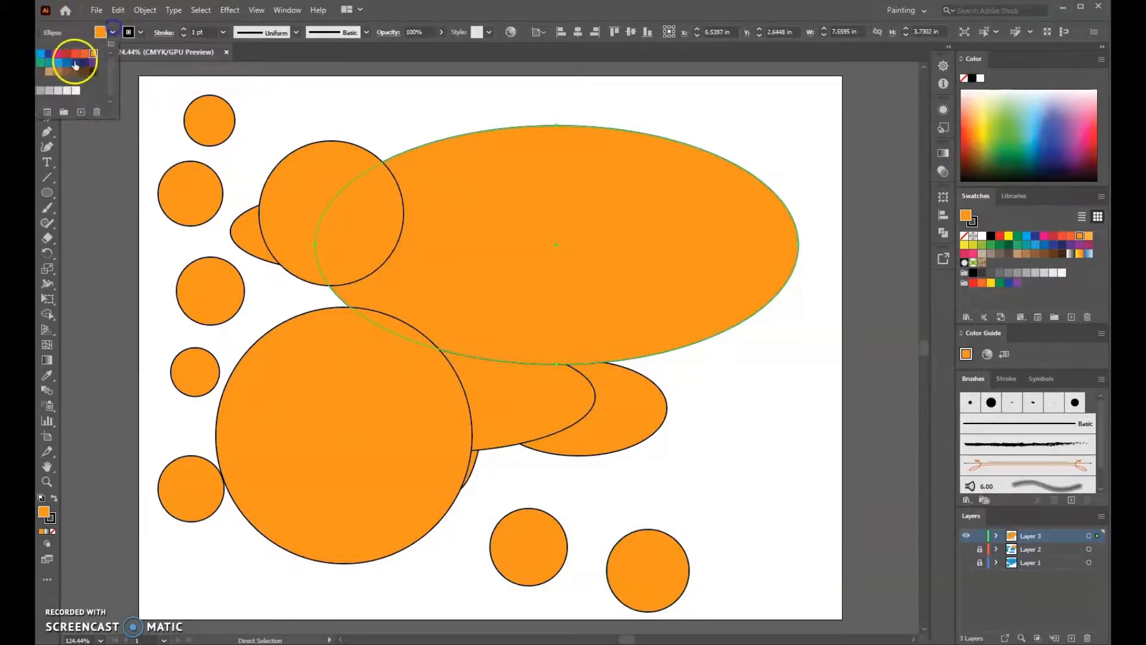
{"action": "left_click", "coordinate": [41, 54]}
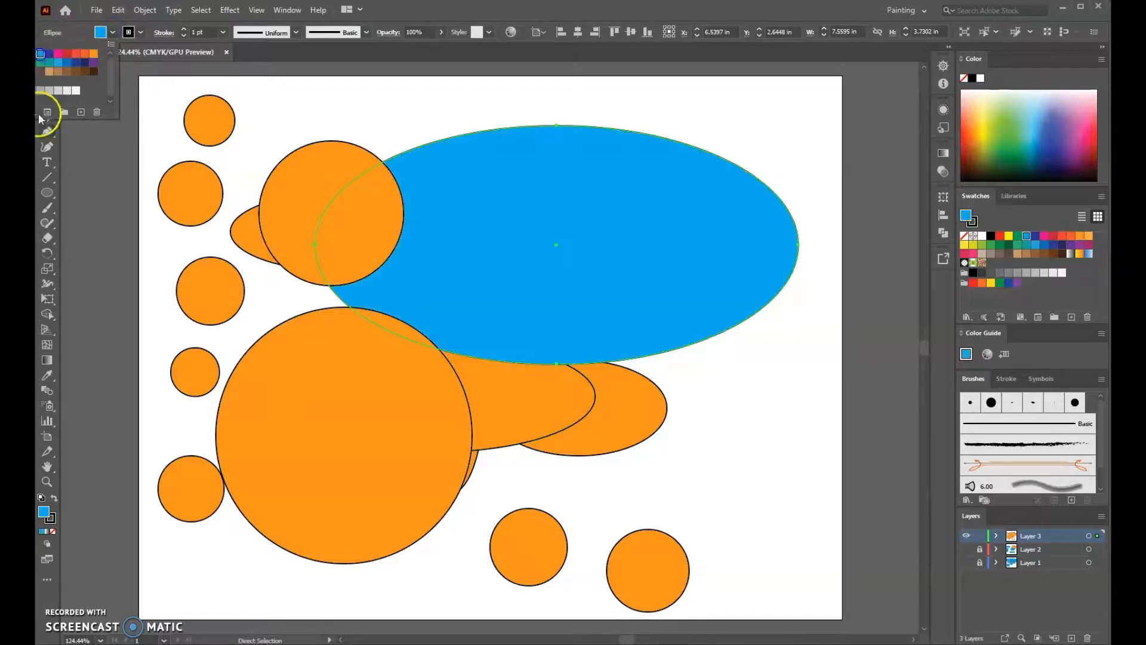
{"action": "left_click", "coordinate": [435, 154]}
Fill the largest circle, at the lower left of the artwork, with green
{"action": "left_click", "coordinate": [281, 392]}
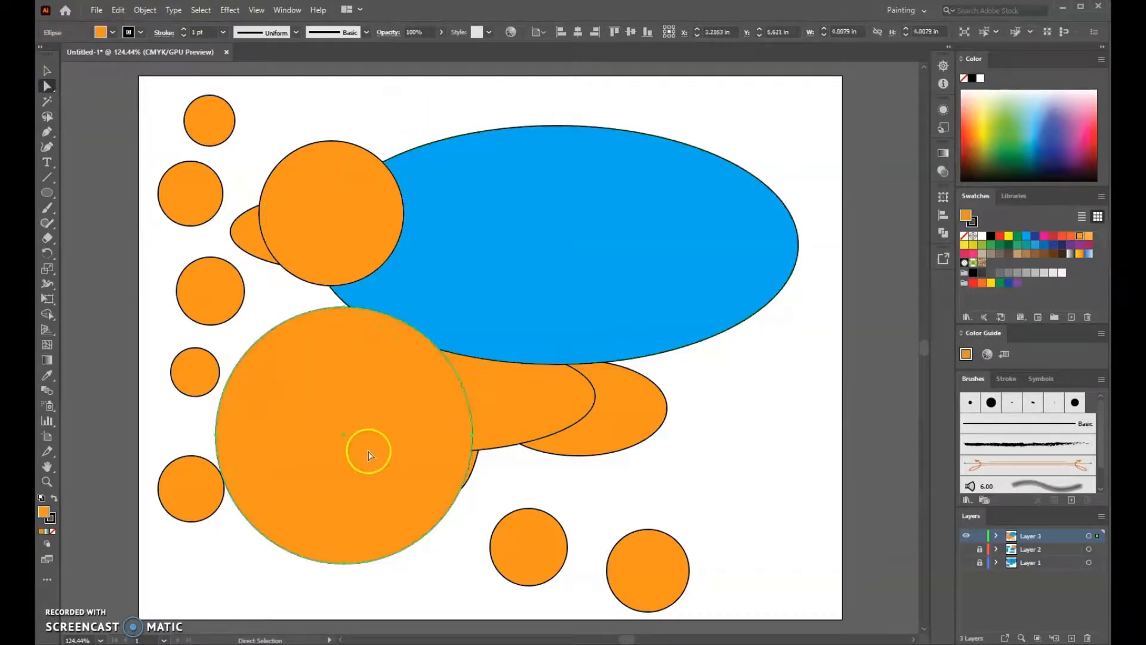
{"action": "left_click", "coordinate": [115, 33]}
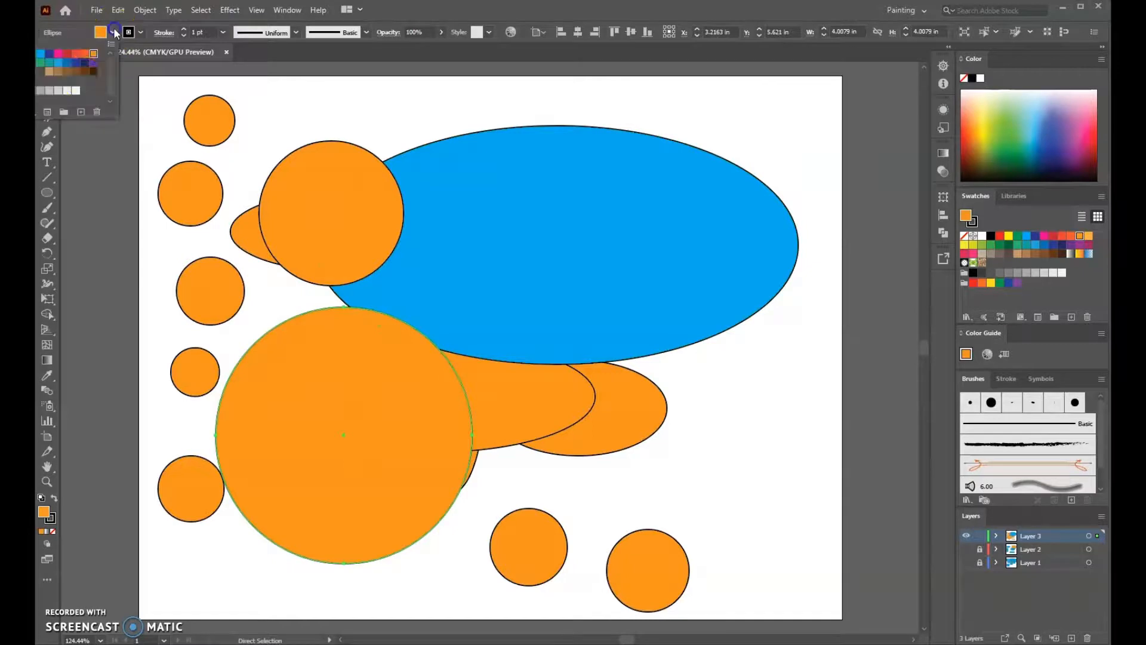
{"action": "left_click", "coordinate": [41, 62]}
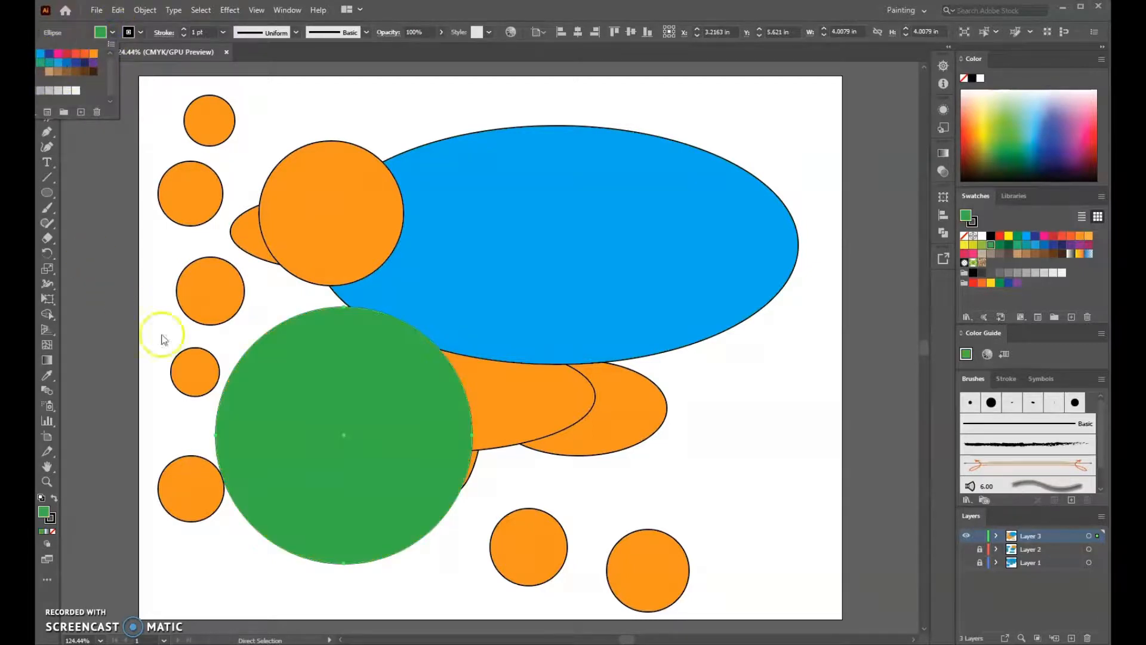
Send the green circle to the back of the stacking order and deselect it
{"action": "left_click", "coordinate": [367, 385]}
{"action": "right_click", "coordinate": [367, 388]}
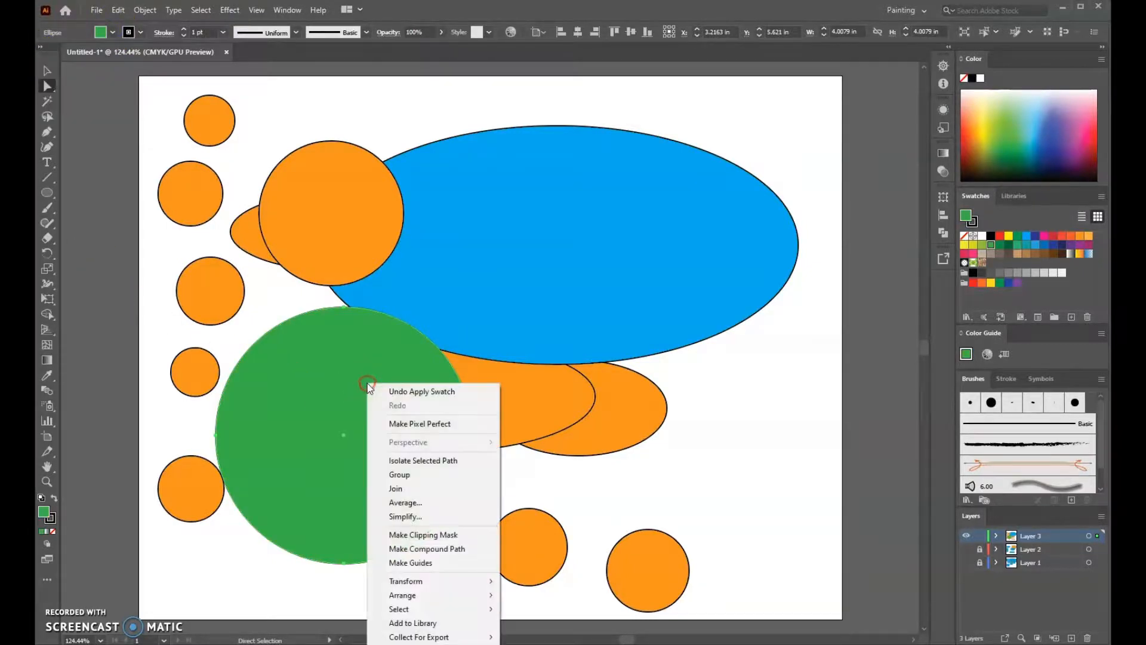
{"action": "mouse_move", "coordinate": [400, 598]}
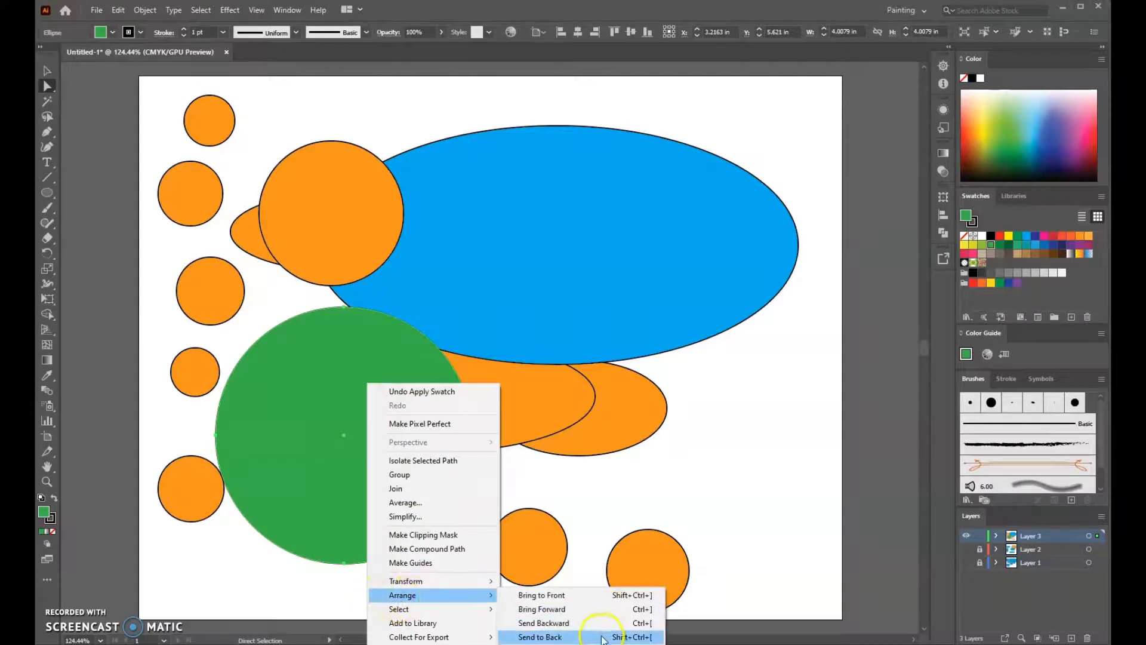
{"action": "left_click", "coordinate": [577, 637]}
{"action": "left_click", "coordinate": [798, 448]}
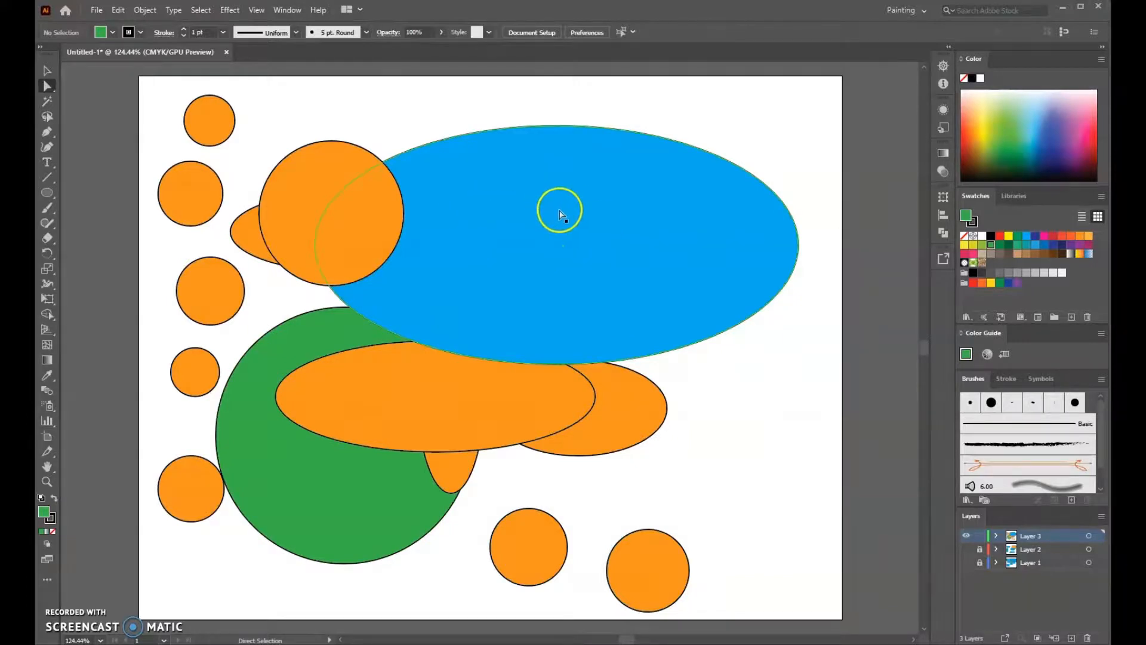
Move the large blue ellipse down and to the left over the orange ellipses, and set its fill to None
{"action": "left_click_drag", "start_coordinate": [567, 207], "coordinate": [523, 258]}
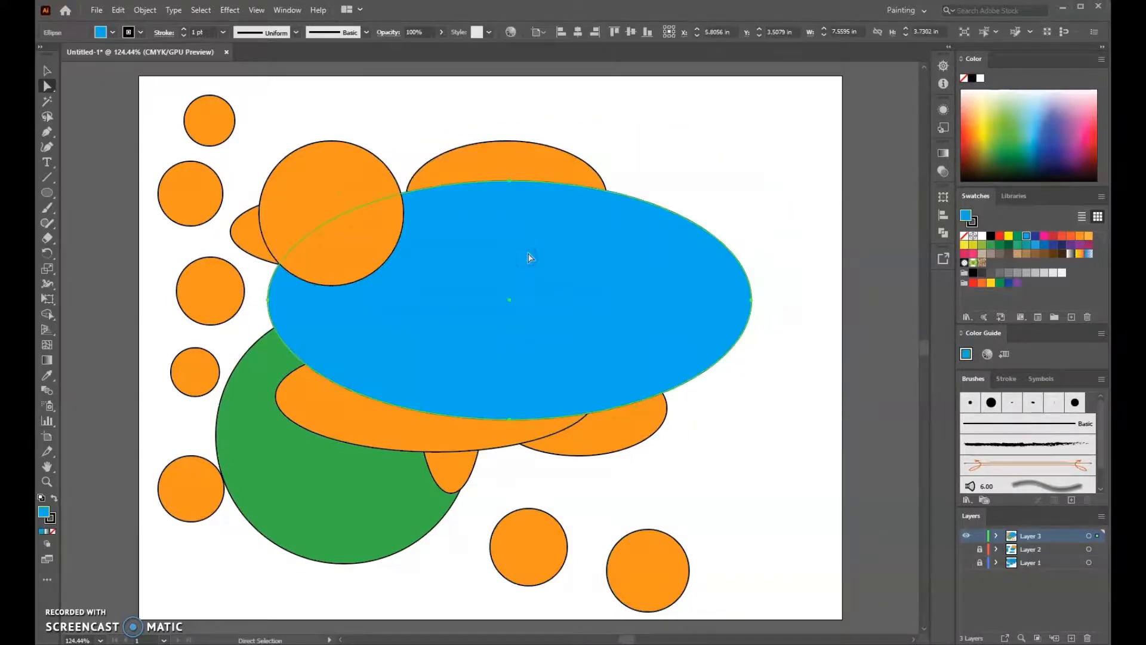
{"action": "left_click", "coordinate": [540, 278]}
{"action": "left_click", "coordinate": [112, 31]}
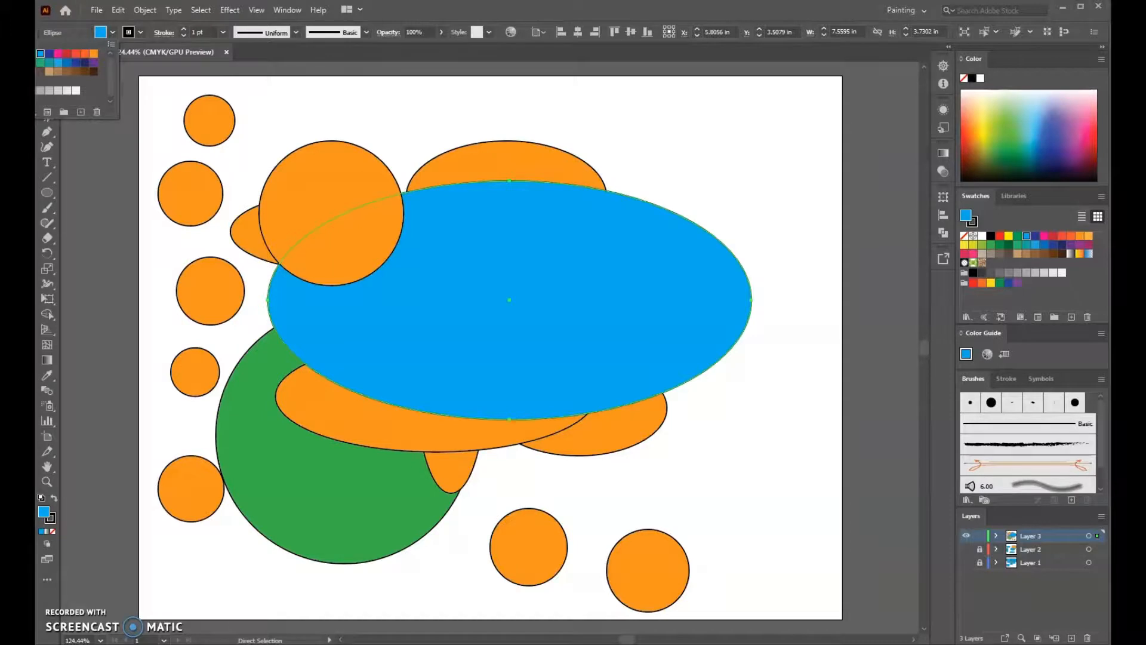
{"action": "key", "text": "alt+Tab"}
{"action": "left_click", "coordinate": [798, 82]}
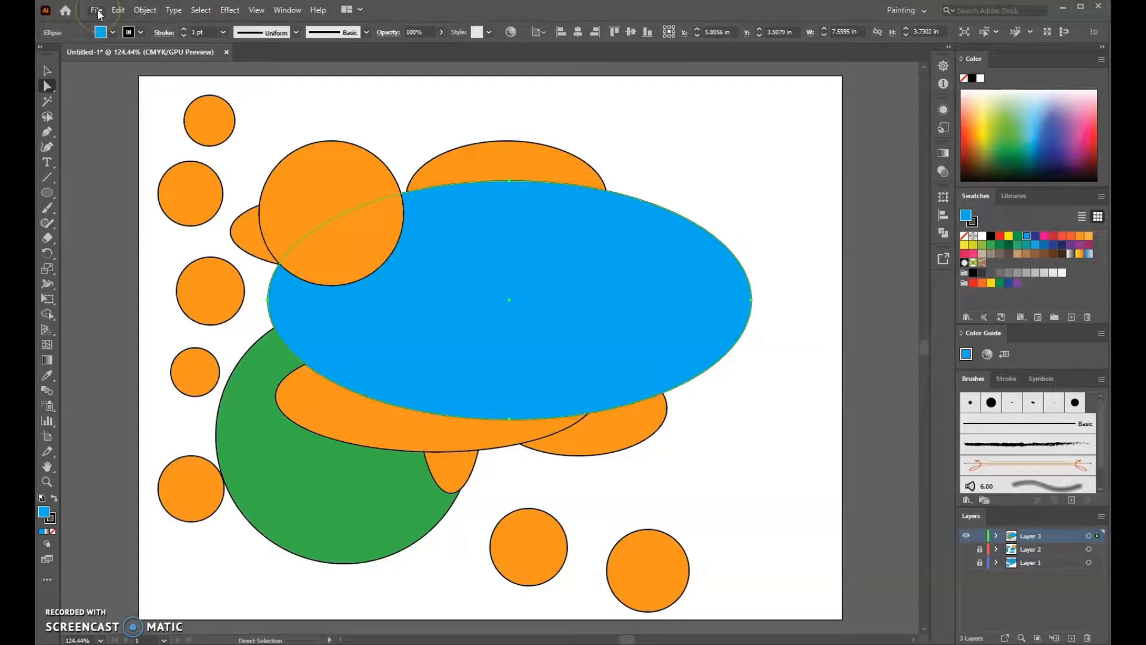
{"action": "left_click", "coordinate": [113, 34]}
{"action": "left_click", "coordinate": [135, 84]}
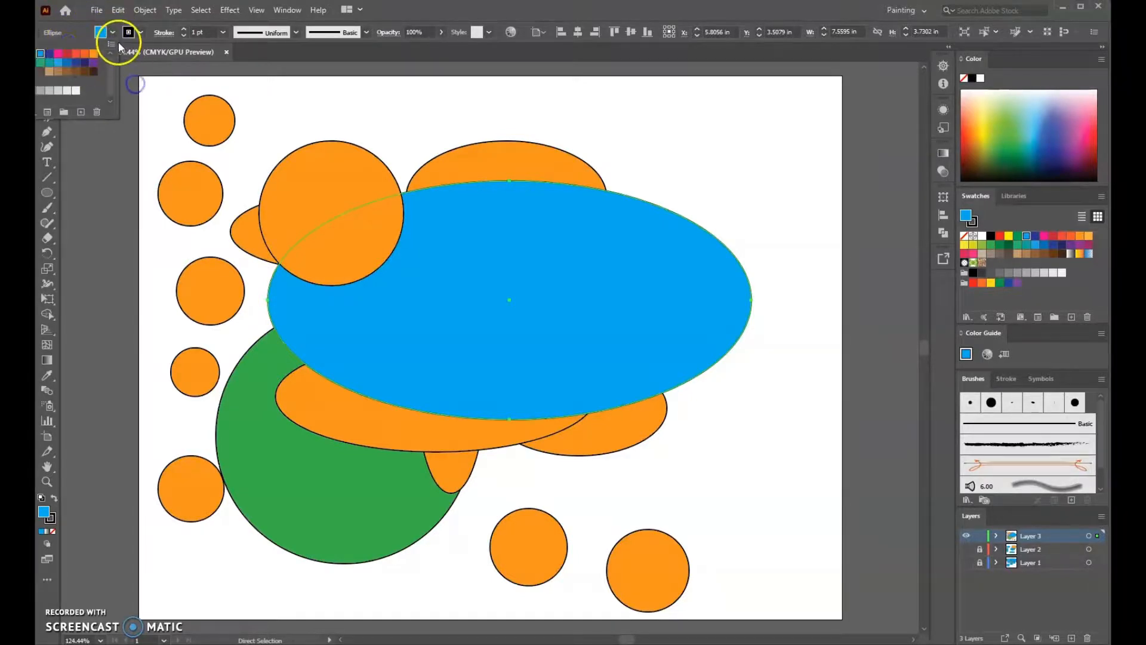
{"action": "left_click", "coordinate": [225, 127]}
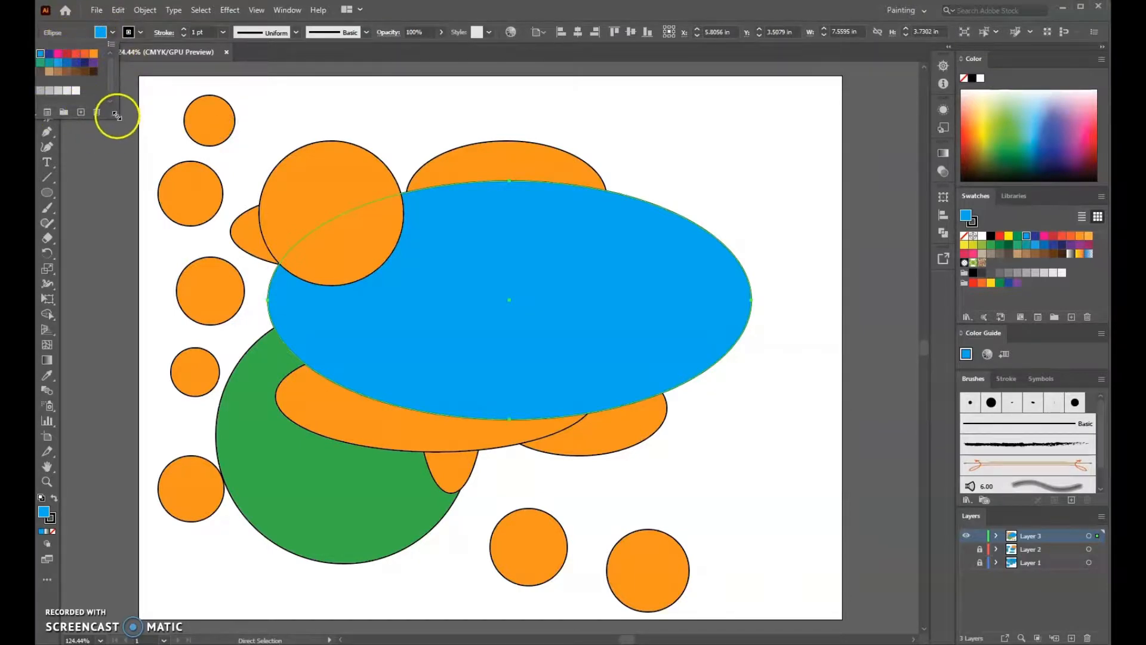
{"action": "left_click_drag", "start_coordinate": [117, 116], "coordinate": [67, 179]}
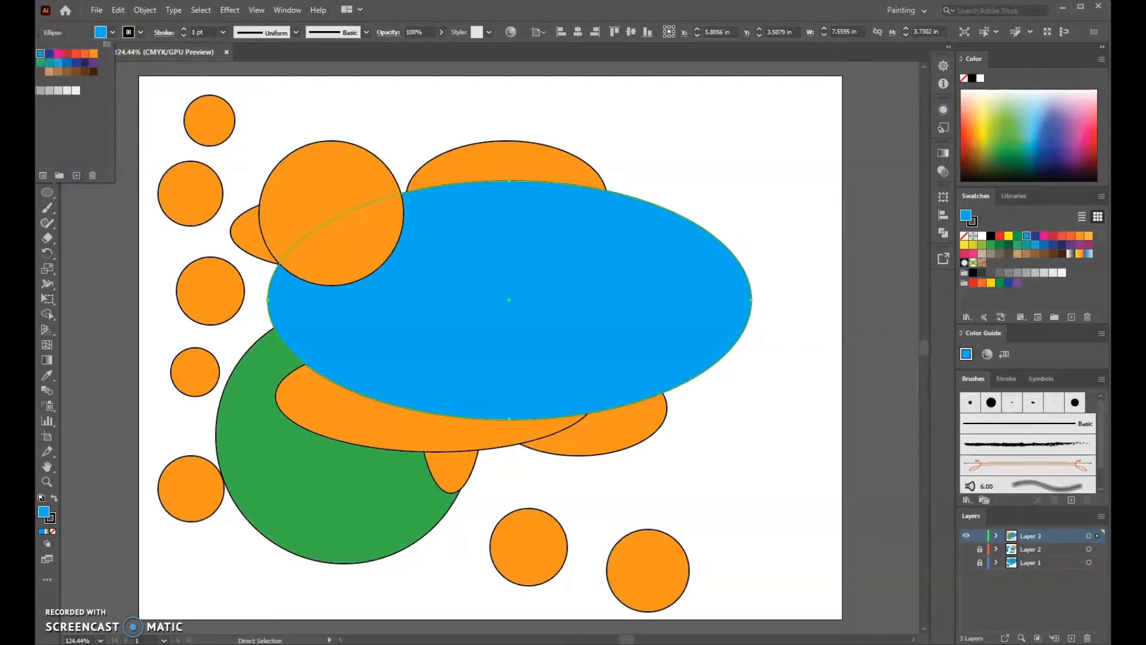
{"action": "key", "text": "slash"}
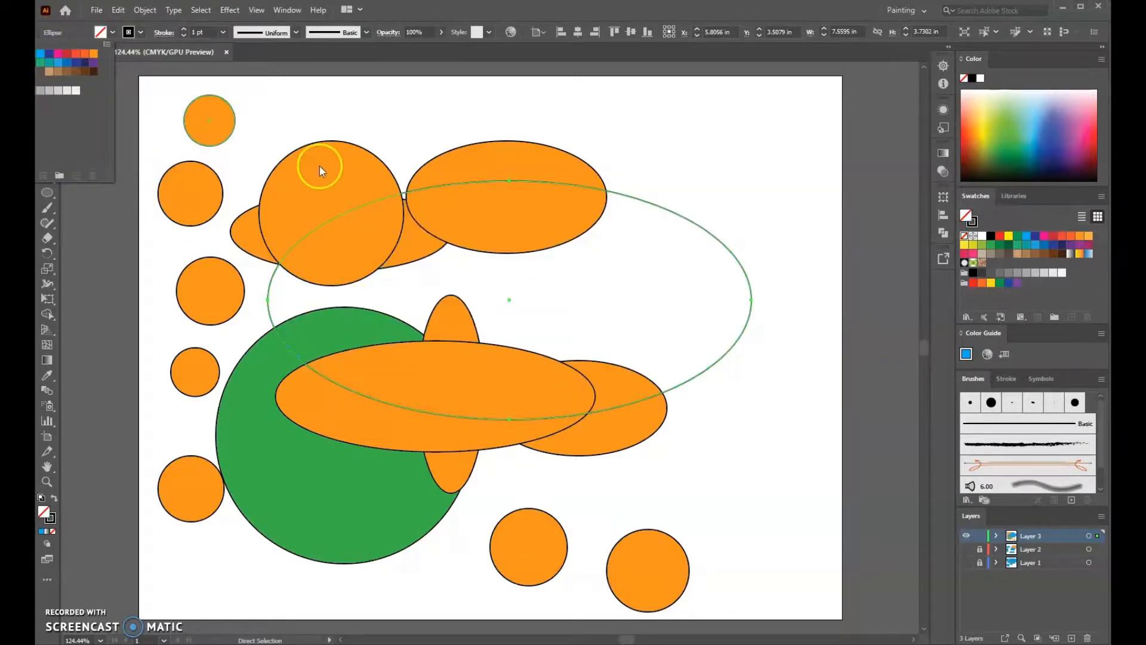
Set the fill of the large circle at the upper left of the artwork to None and deselect it
{"action": "left_click", "coordinate": [158, 109]}
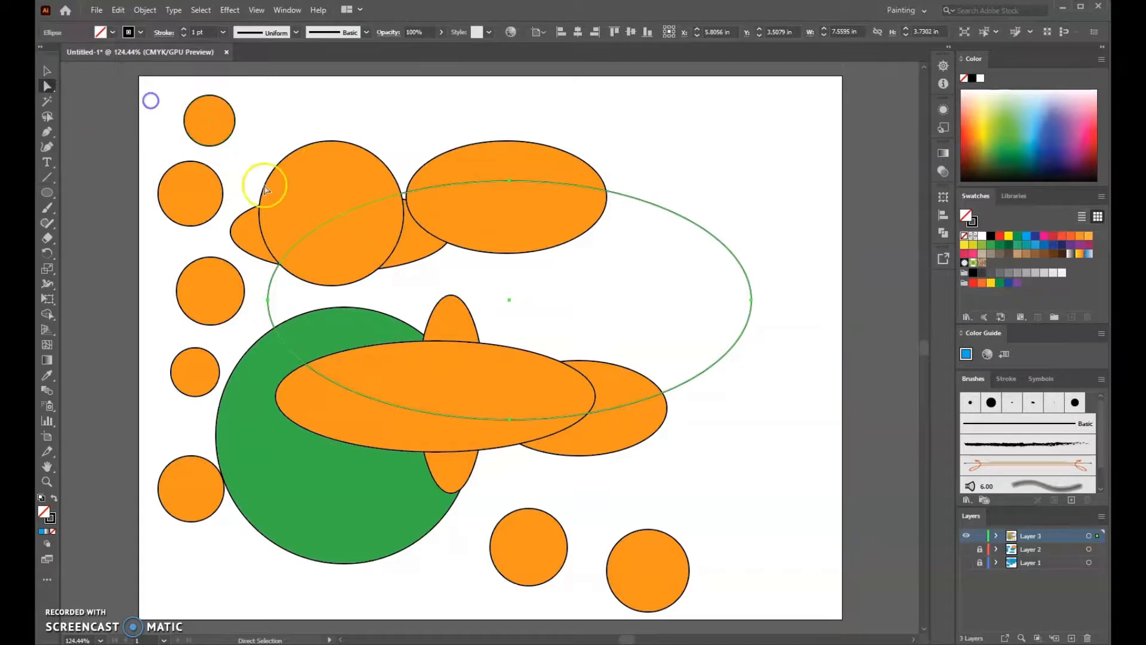
{"action": "left_click", "coordinate": [694, 142]}
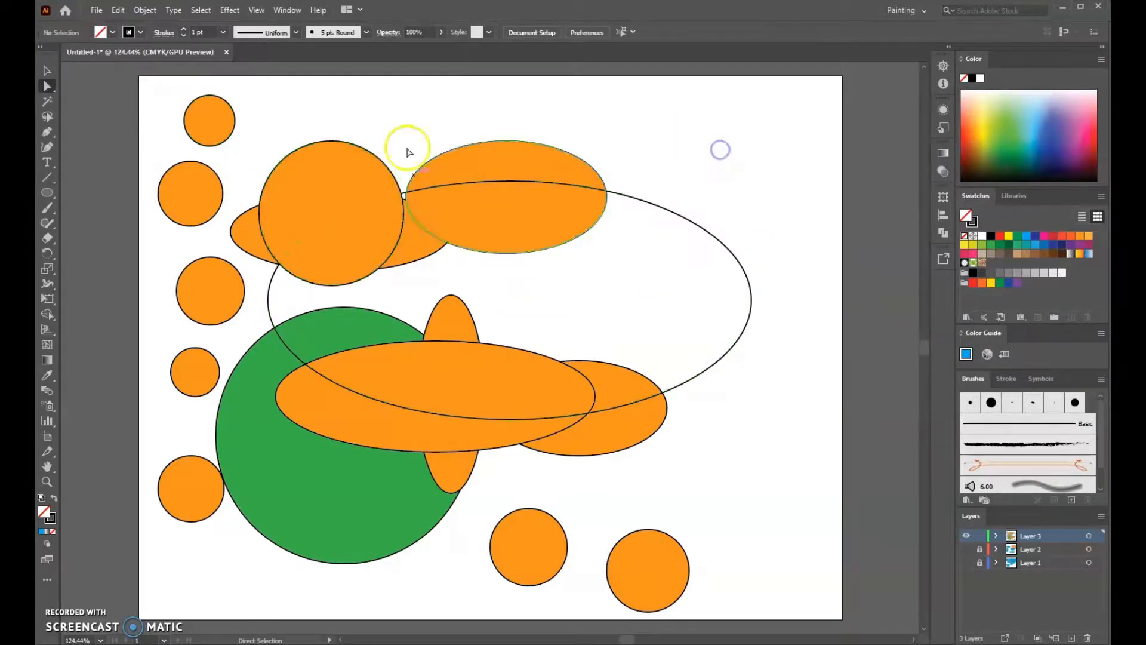
{"action": "left_click", "coordinate": [320, 179]}
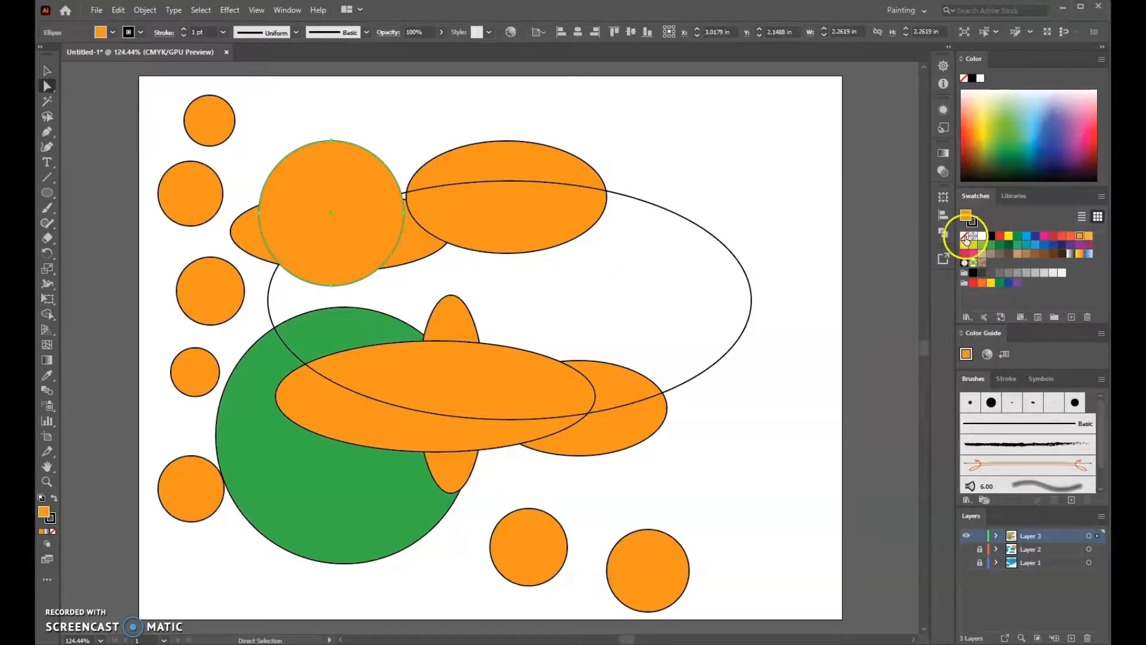
{"action": "left_click", "coordinate": [966, 237]}
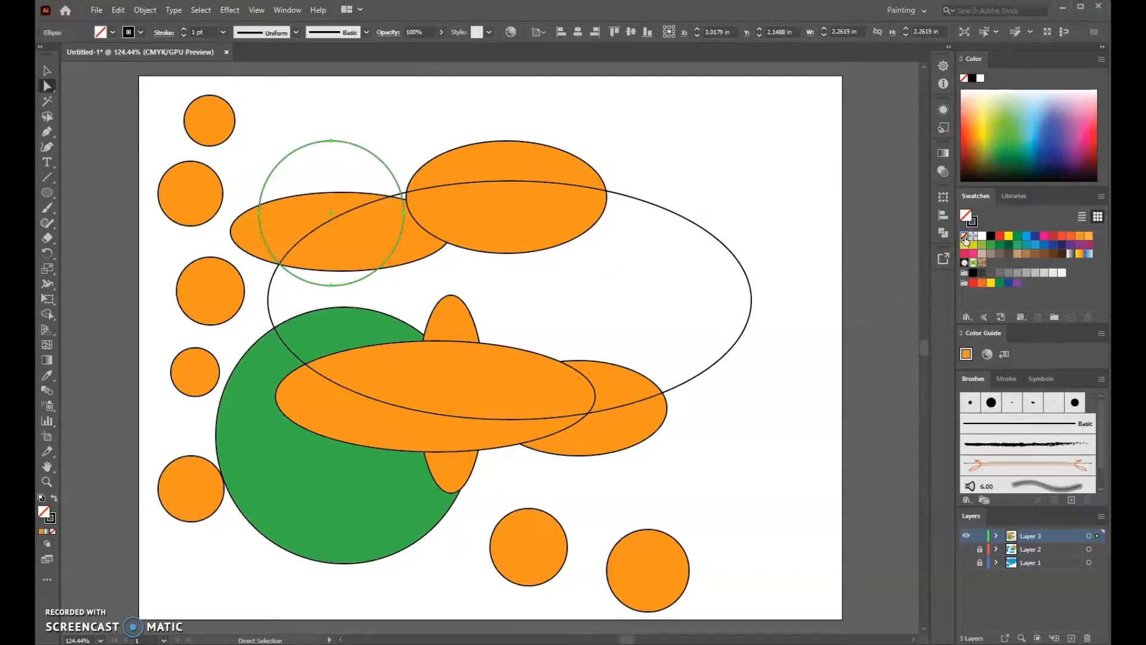
{"action": "left_click", "coordinate": [739, 175]}
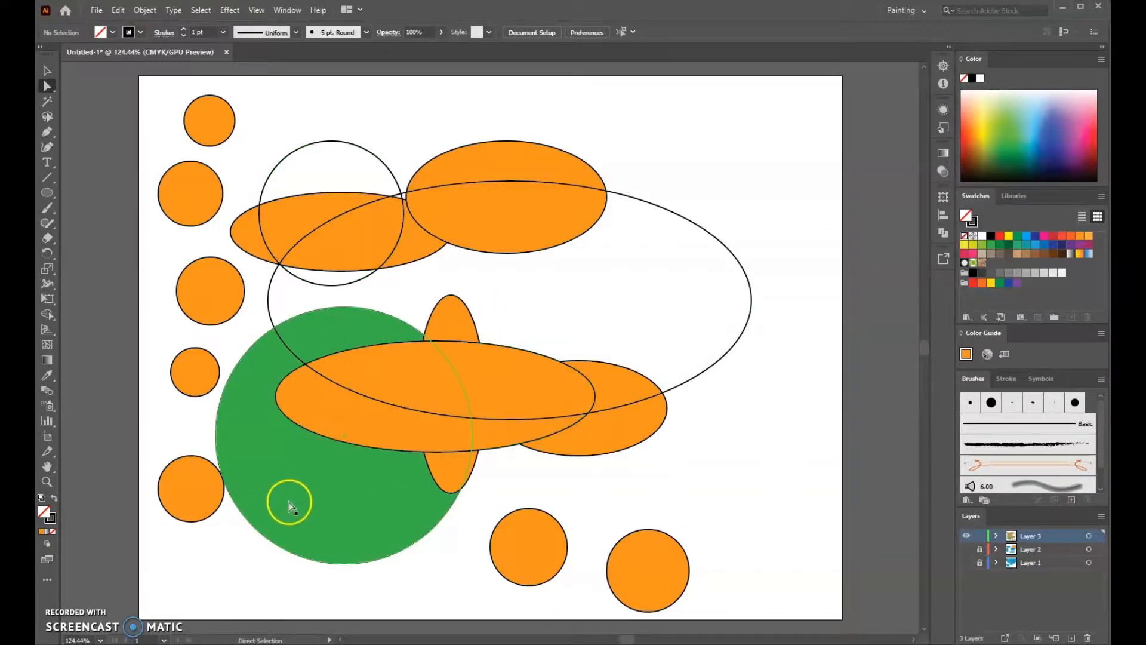
Move the large green circle to the upper right of the artwork and set its stroke colour to blue
{"action": "left_click", "coordinate": [316, 509]}
{"action": "left_click_drag", "start_coordinate": [317, 510], "coordinate": [606, 320]}
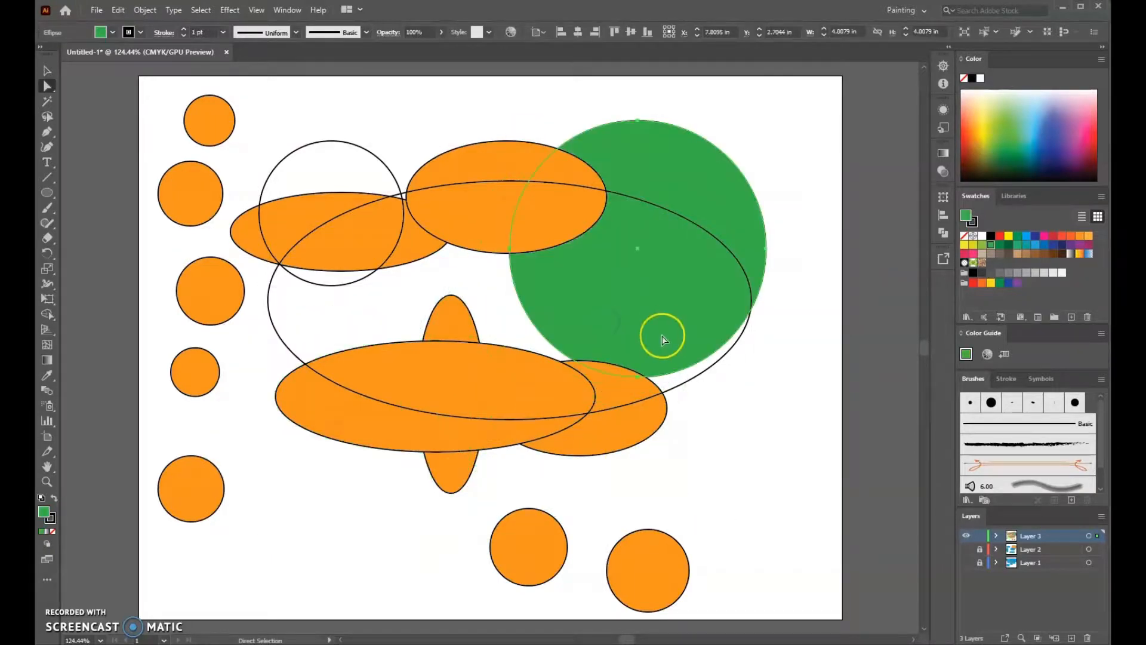
{"action": "left_click", "coordinate": [139, 32]}
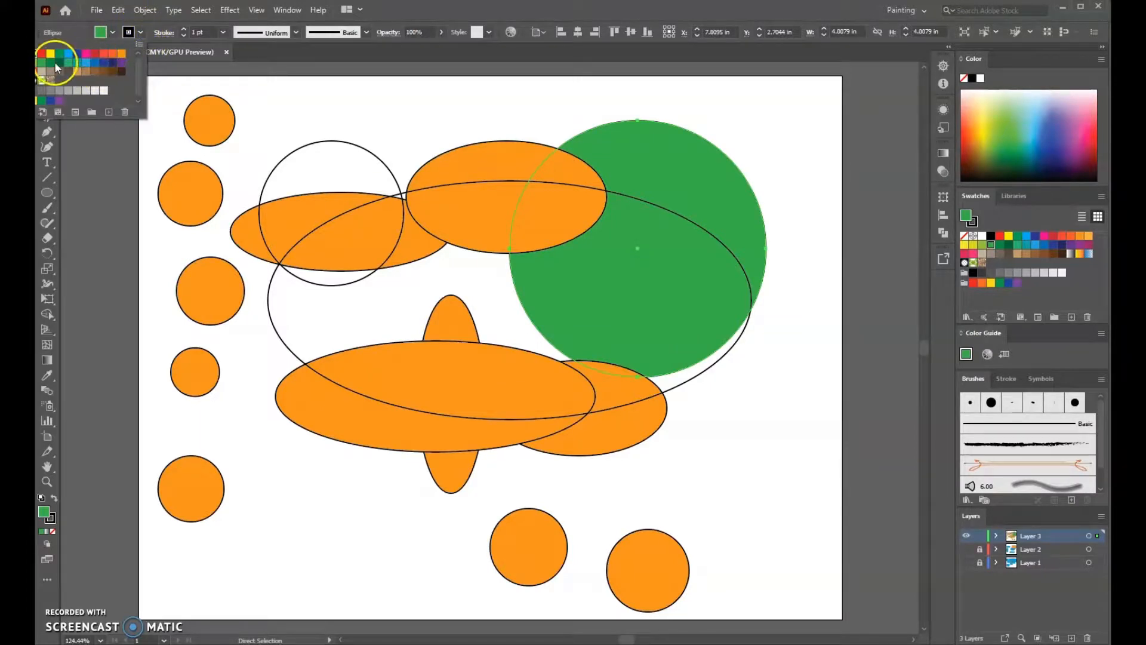
{"action": "left_click", "coordinate": [68, 53]}
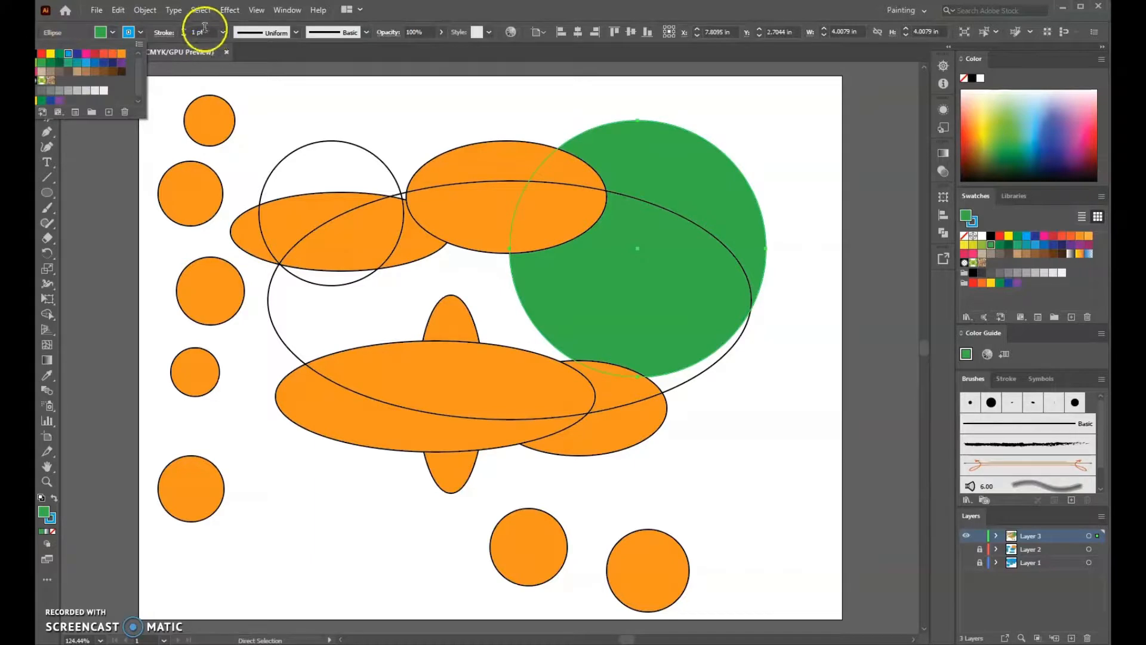
Set the green circle's stroke weight to 18 pt and deselect it
{"action": "left_click", "coordinate": [222, 37]}
{"action": "left_click", "coordinate": [222, 32]}
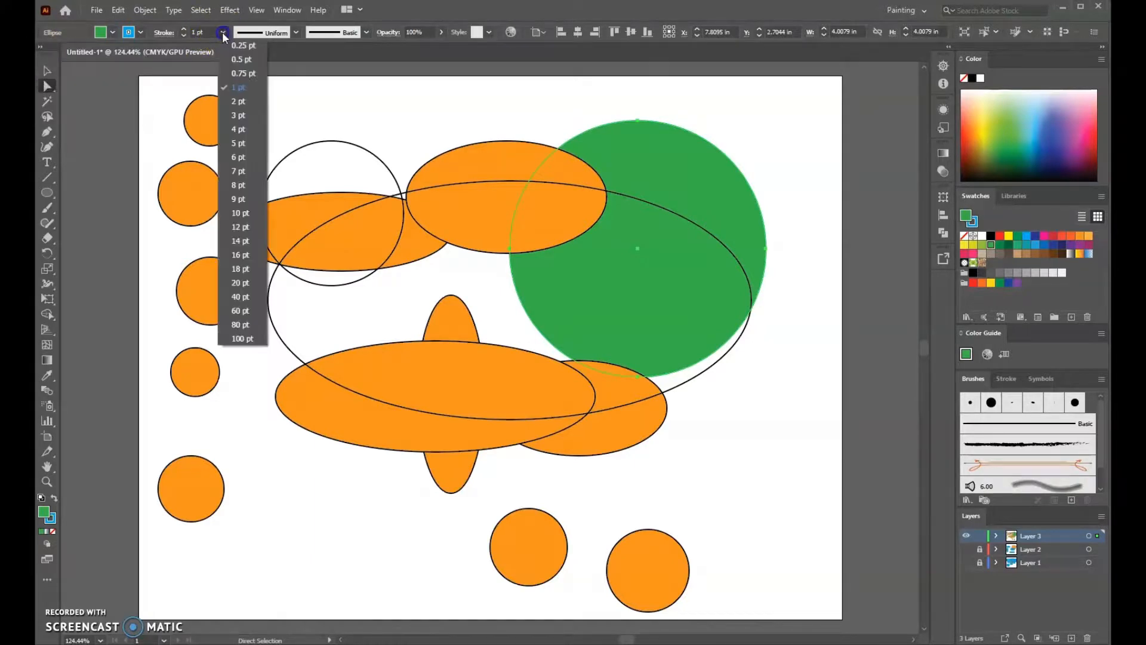
{"action": "left_click", "coordinate": [230, 184]}
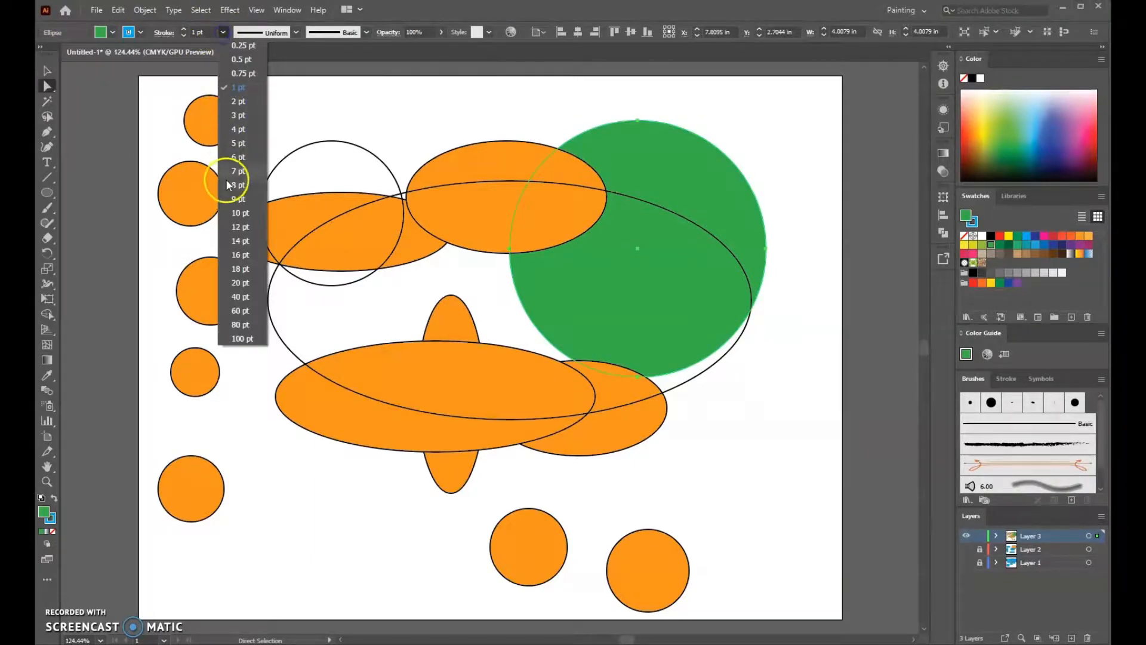
{"action": "left_click", "coordinate": [224, 34]}
{"action": "left_click", "coordinate": [240, 268]}
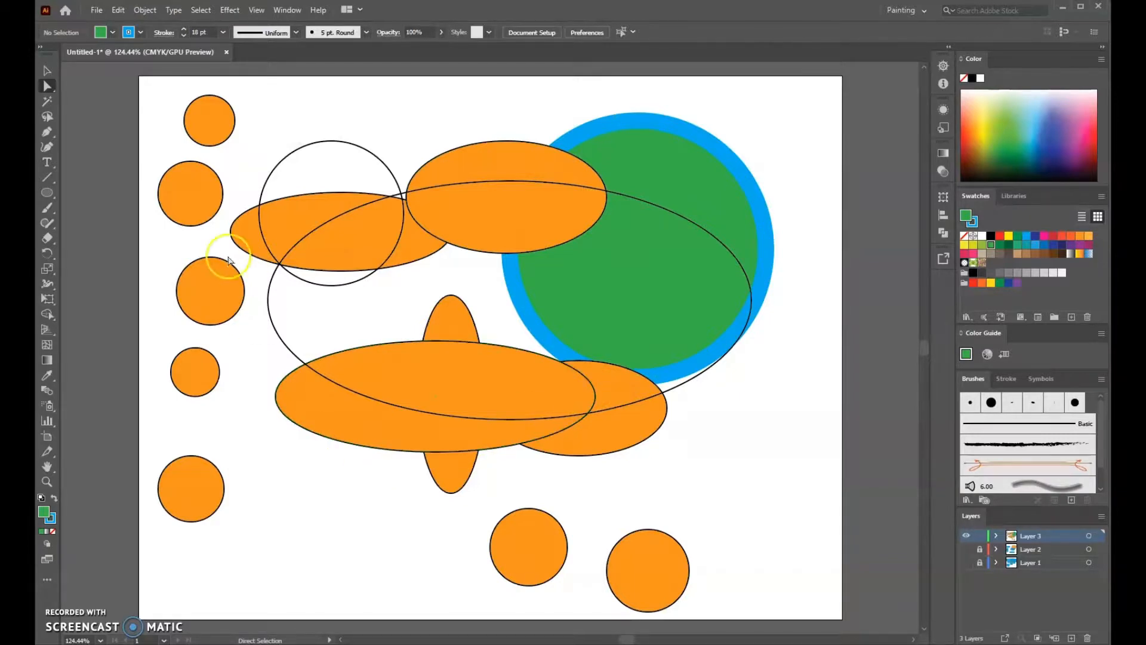
Lock and hide Layer 3 and add a new layer above it
{"action": "left_click", "coordinate": [967, 536]}
{"action": "left_click", "coordinate": [1070, 638]}
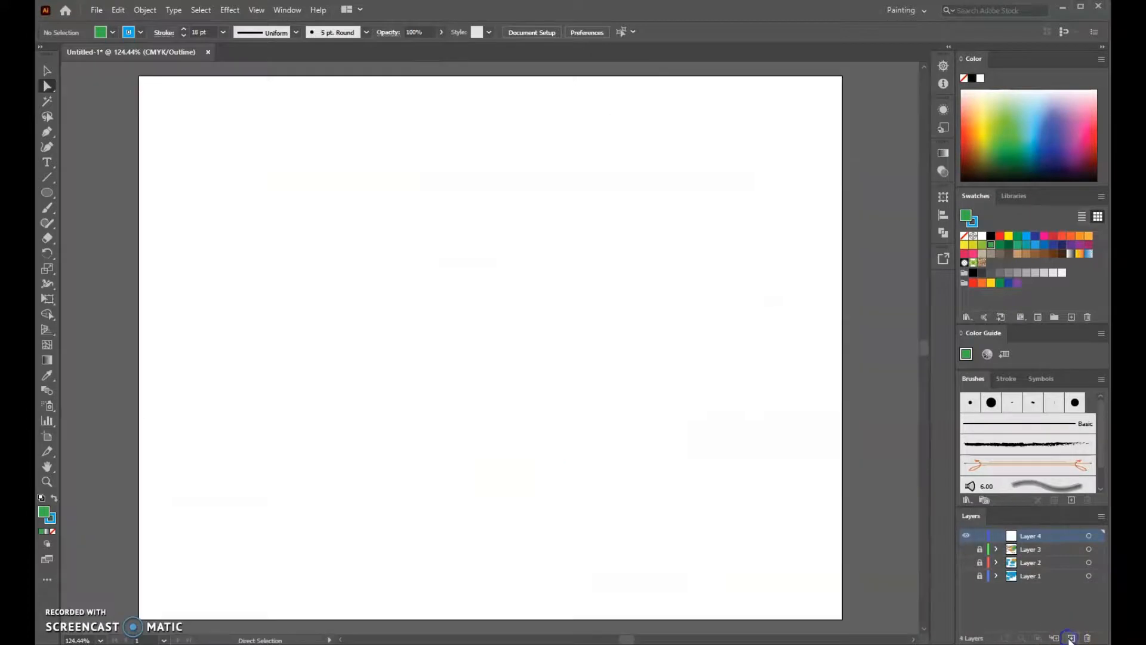
Draw three hexagons across the upper half of the artboard with the Polygon tool, making the rightmost one the largest
{"action": "left_click", "coordinate": [49, 192]}
{"action": "left_click_drag", "start_coordinate": [49, 193], "coordinate": [120, 242]}
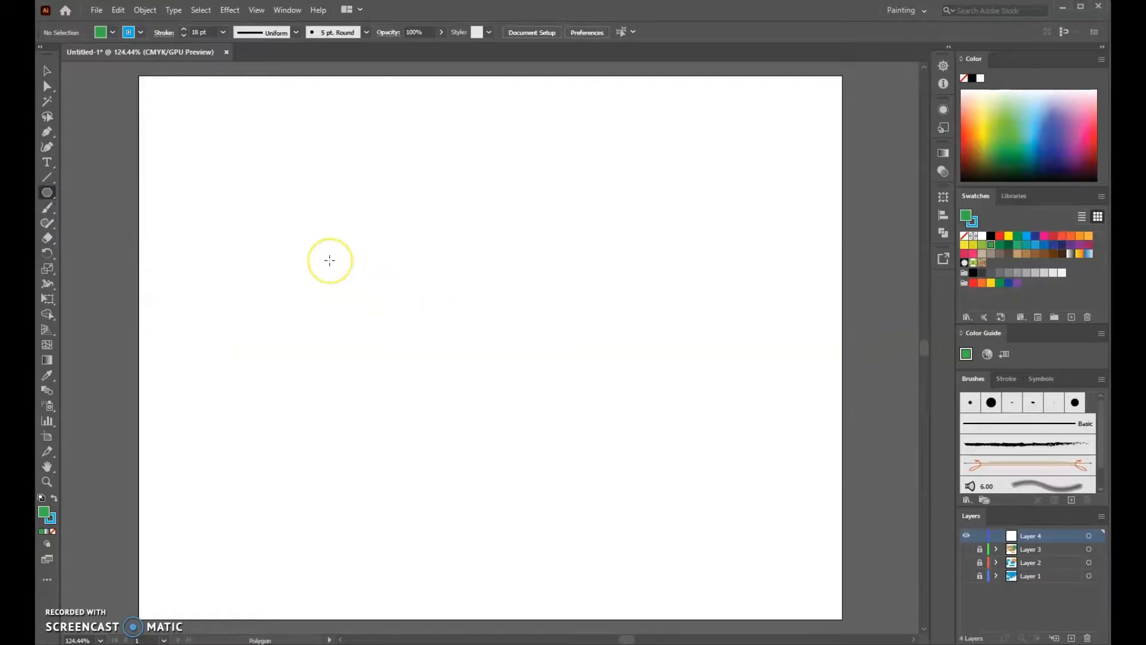
{"action": "left_click_drag", "start_coordinate": [276, 246], "coordinate": [313, 299]}
{"action": "mouse_move", "coordinate": [450, 191]}
{"action": "left_mouse_down"}
{"action": "mouse_move", "coordinate": [509, 253]}
{"action": "mouse_move", "coordinate": [618, 292]}
{"action": "mouse_move", "coordinate": [657, 233]}
{"action": "mouse_move", "coordinate": [668, 312]}
{"action": "mouse_move", "coordinate": [682, 256]}
{"action": "left_mouse_up"}
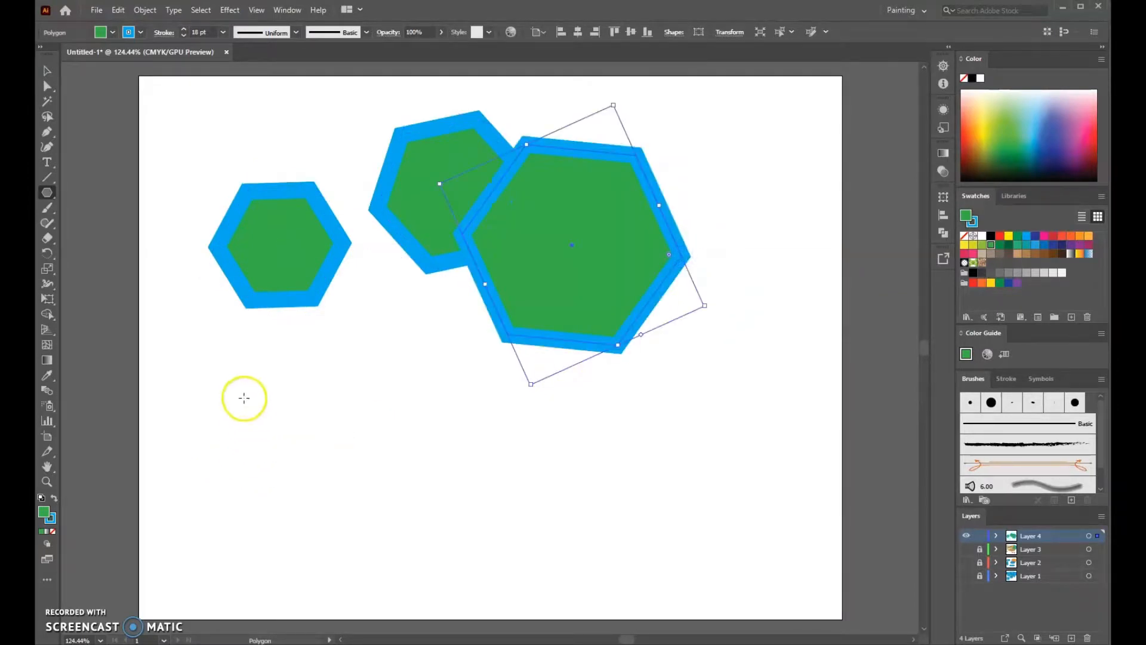
Draw an eight-sided polygon below the leftmost hexagon, raising the number of sides while drawing
{"action": "left_click_drag", "start_coordinate": [244, 398], "coordinate": [294, 430]}
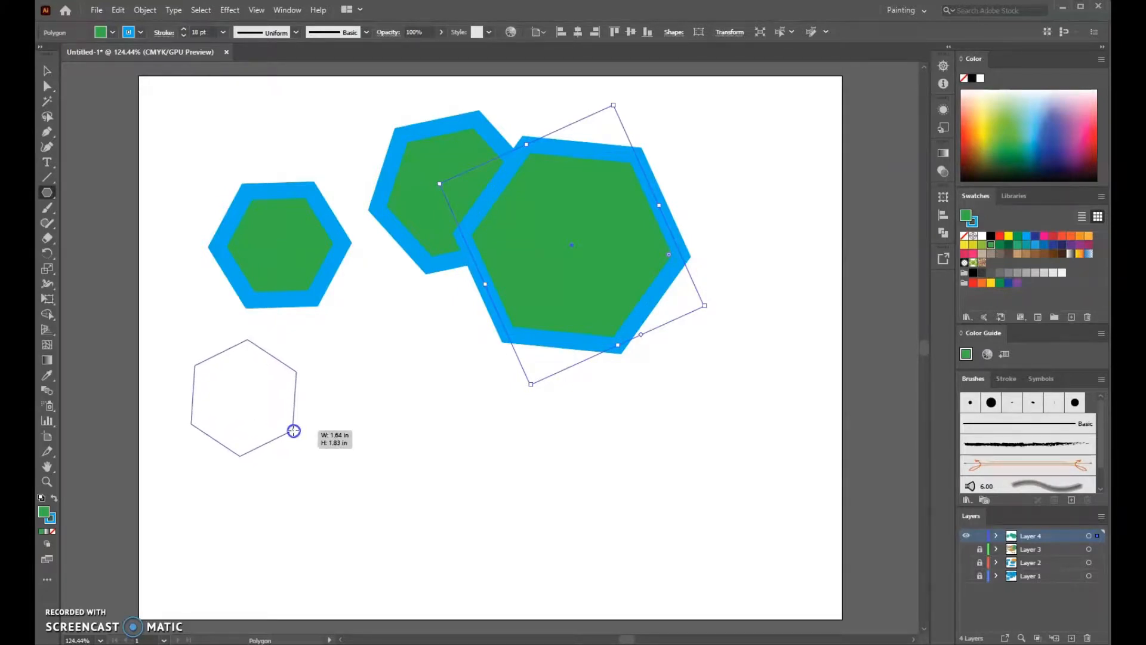
{"action": "key", "text": "Up"}
{"action": "key", "text": "Up"}
{"action": "key", "text": "Up"}
{"action": "key", "text": "Up"}
{"action": "key", "text": "Up"}
{"action": "key", "text": "Up"}
{"action": "key", "text": "Up"}
{"action": "left_click_drag", "start_coordinate": [294, 430], "coordinate": [294, 430]}
Draw three pentagons with the Polygon tool: two side by side below the hexagons and a large one overlapping the middle of the artwork
{"action": "key", "text": "Down"}
{"action": "key", "text": "Down"}
{"action": "key", "text": "Down"}
{"action": "key", "text": "Down"}
{"action": "key", "text": "Down"}
{"action": "left_click_drag", "start_coordinate": [374, 428], "coordinate": [451, 478]}
{"action": "key", "text": "Down"}
{"action": "key", "text": "Down"}
{"action": "key", "text": "Down"}
{"action": "key", "text": "Down"}
{"action": "key", "text": "Down"}
{"action": "key", "text": "Up"}
{"action": "key", "text": "Up"}
{"action": "left_click_drag", "start_coordinate": [541, 412], "coordinate": [593, 467]}
{"action": "left_click_drag", "start_coordinate": [382, 234], "coordinate": [424, 302]}
Lock and hide Layer 4 and add a new layer above it
{"action": "left_click", "coordinate": [47, 70]}
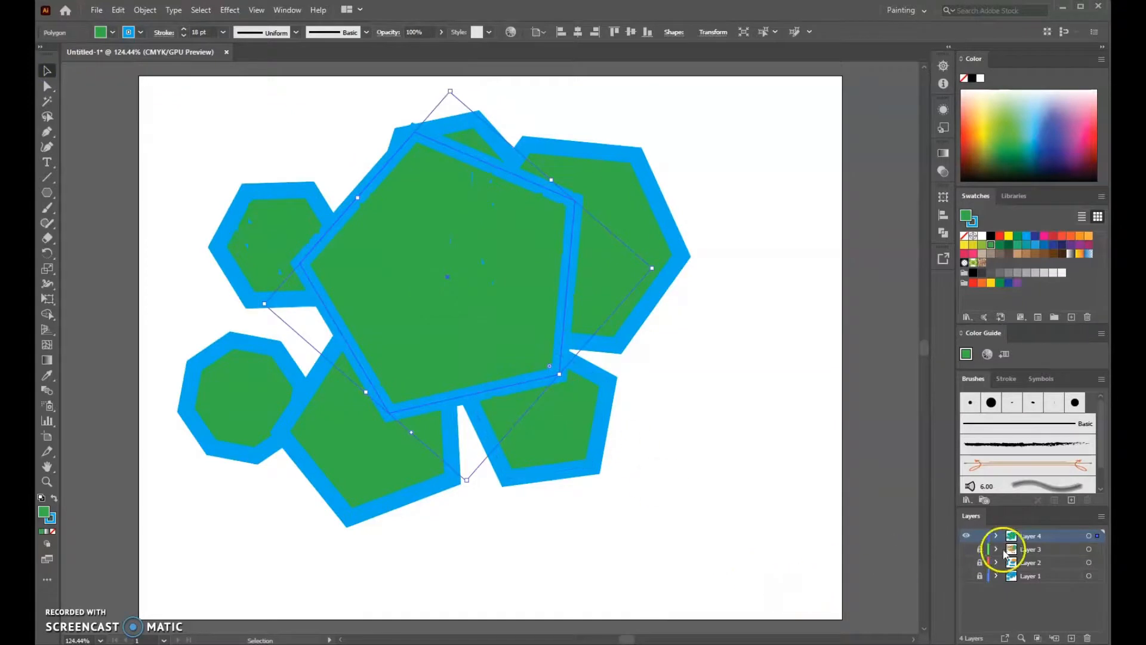
{"action": "left_click", "coordinate": [981, 537]}
{"action": "left_click", "coordinate": [967, 536]}
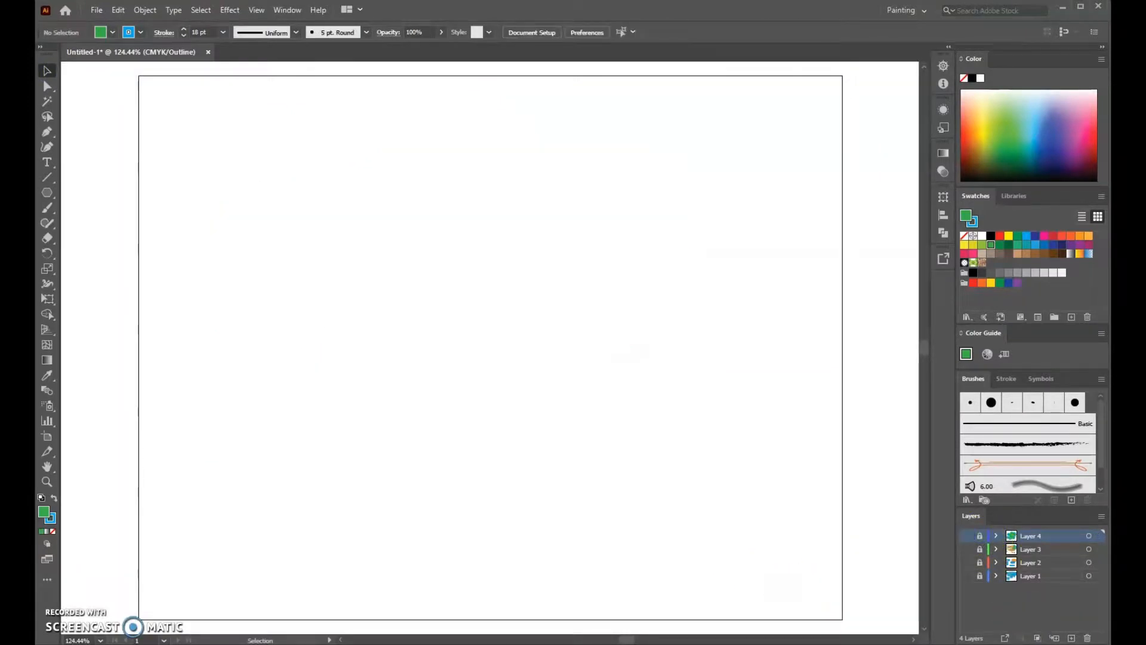
{"action": "left_click", "coordinate": [1073, 637]}
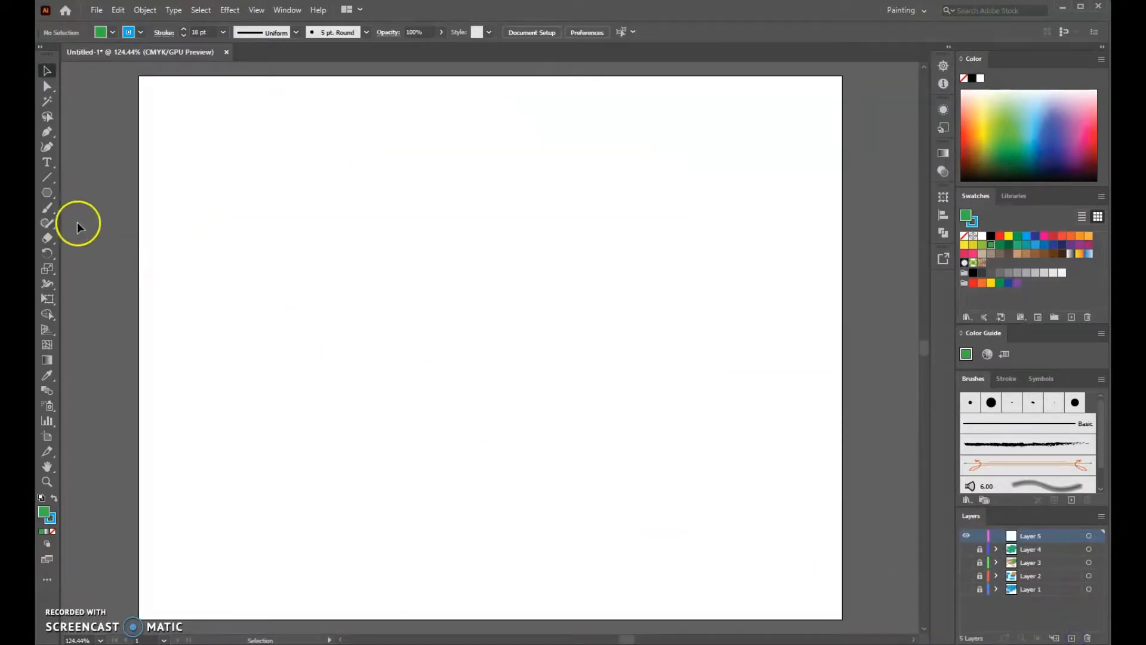
Draw two overlapping five-pointed stars with the Star tool, the larger one about 4.12 in wide and 3.97 in high
{"action": "left_click", "coordinate": [49, 195]}
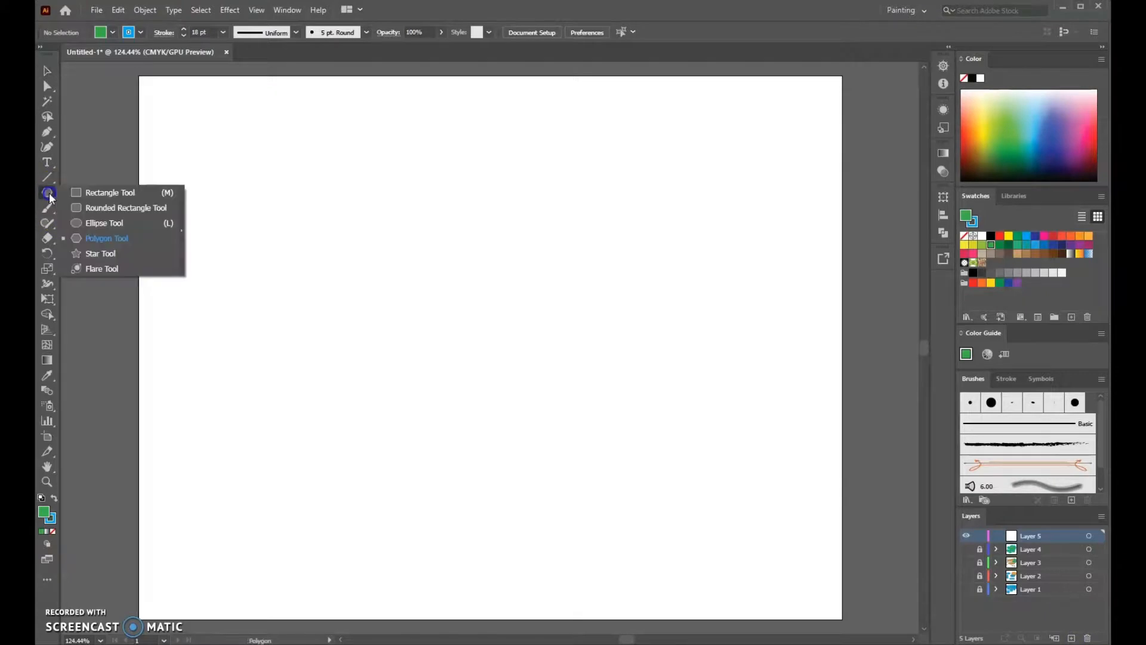
{"action": "left_click", "coordinate": [115, 250]}
{"action": "left_click_drag", "start_coordinate": [328, 251], "coordinate": [356, 308]}
{"action": "left_click_drag", "start_coordinate": [441, 280], "coordinate": [528, 389]}
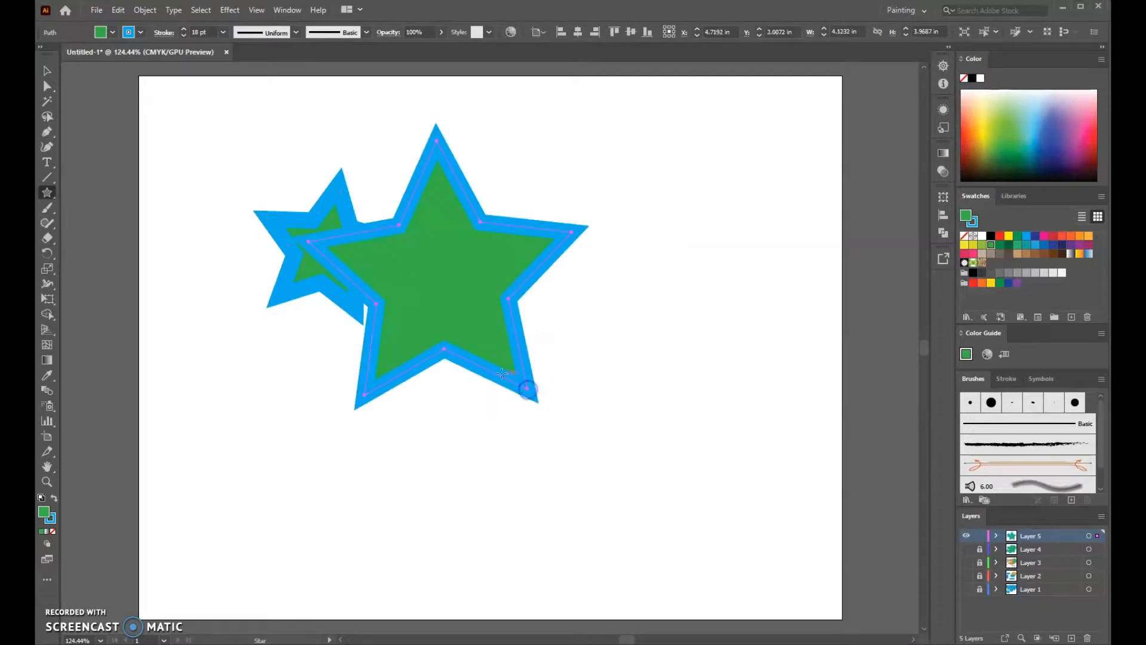
Set the larger star's fill to red and its stroke to orange
{"action": "left_click", "coordinate": [114, 33]}
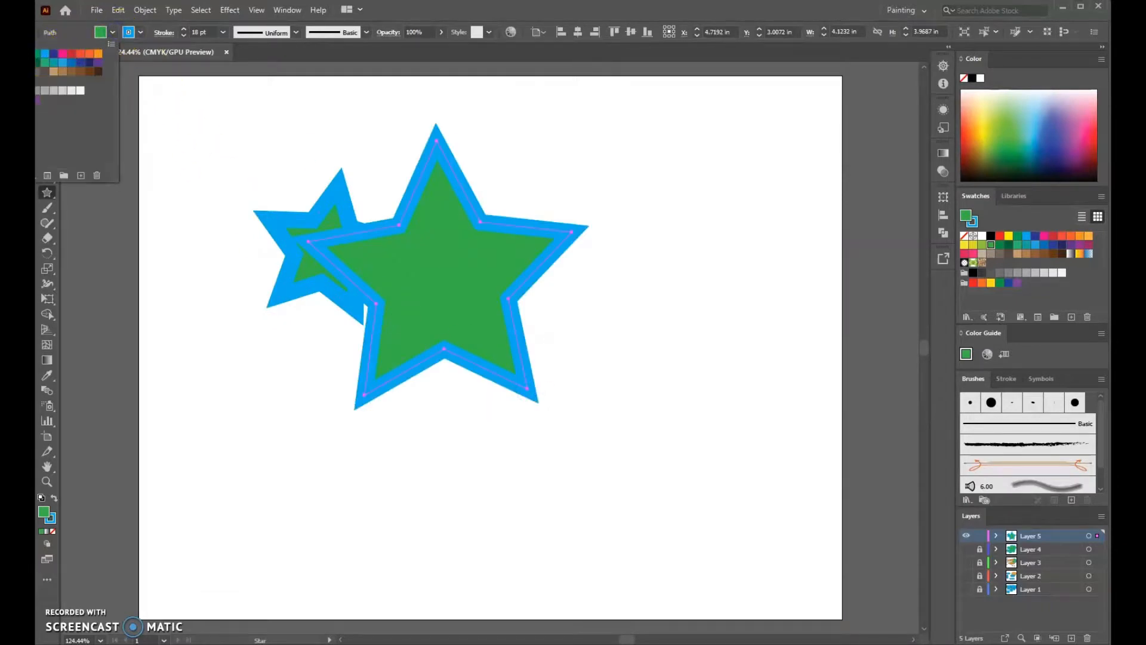
{"action": "left_click", "coordinate": [80, 53]}
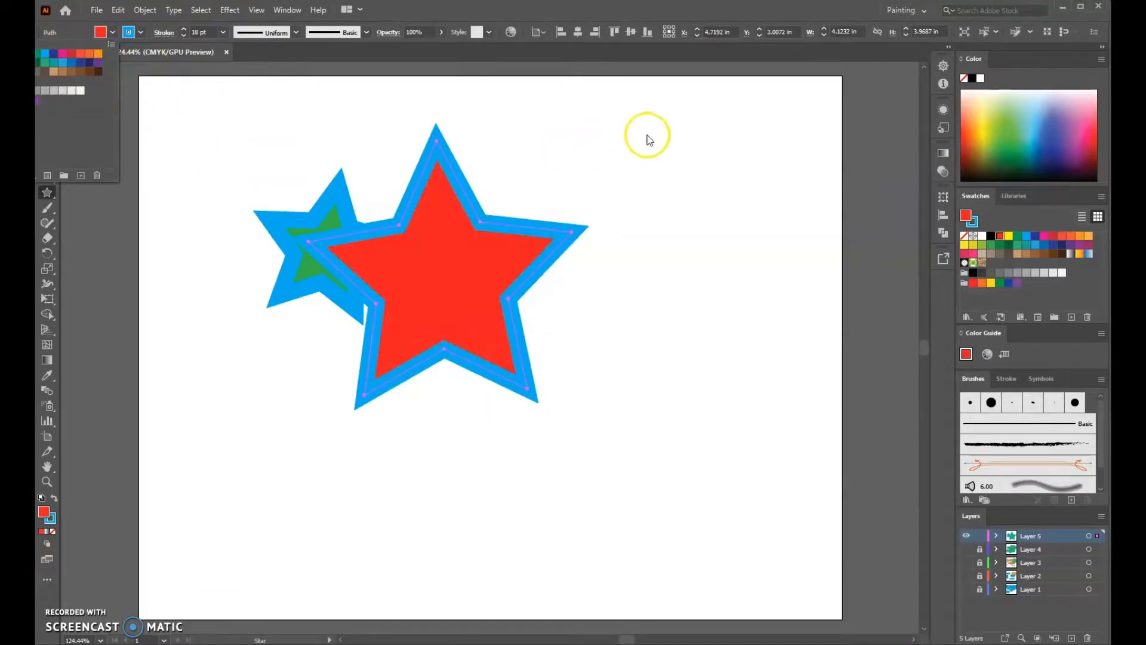
{"action": "left_click", "coordinate": [650, 140]}
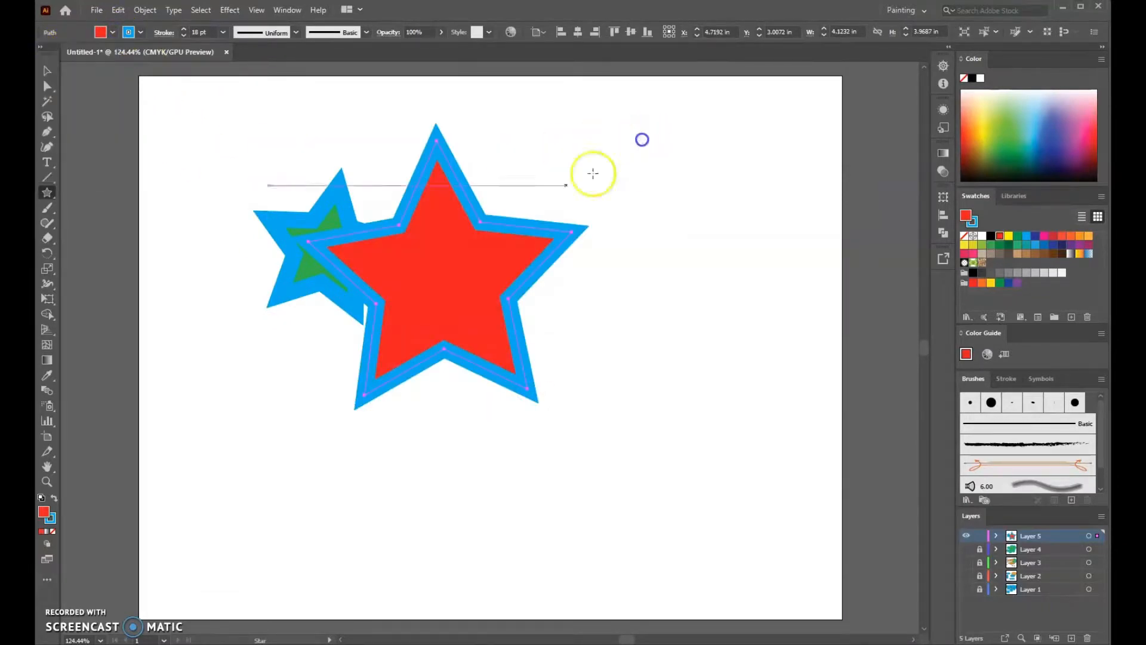
{"action": "left_click", "coordinate": [141, 33]}
{"action": "left_click", "coordinate": [120, 58]}
{"action": "left_click", "coordinate": [221, 120]}
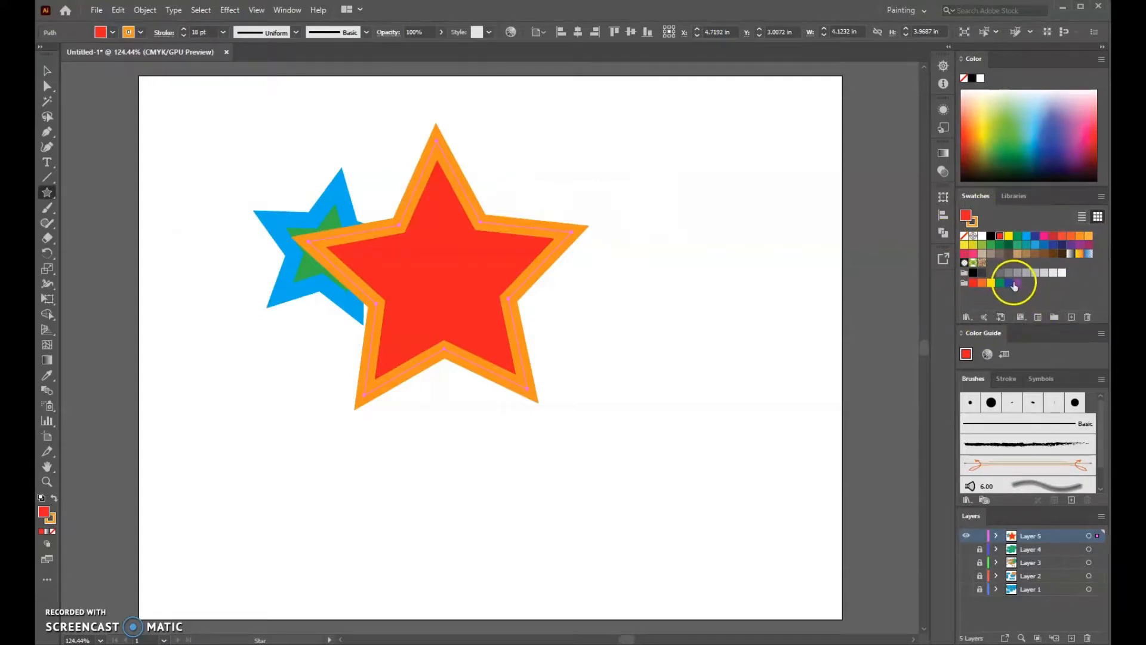
Try green and red swatches on the larger star's fill and settle on yellow
{"action": "left_click", "coordinate": [1017, 248]}
{"action": "left_click", "coordinate": [1008, 247]}
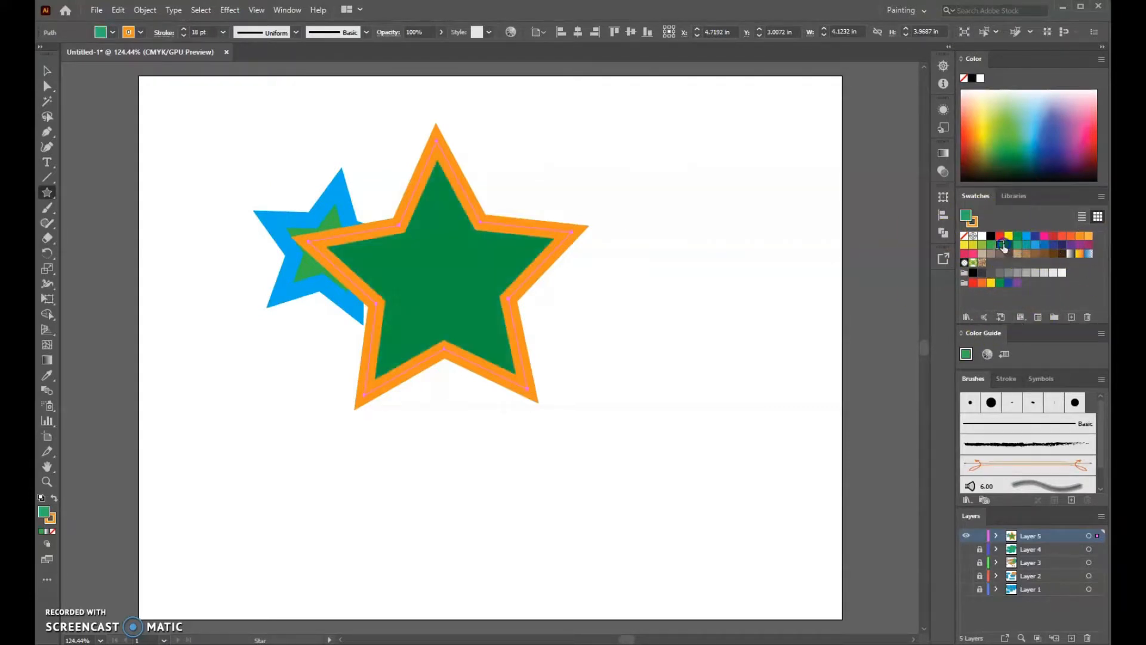
{"action": "left_click", "coordinate": [985, 247]}
{"action": "left_click", "coordinate": [999, 236]}
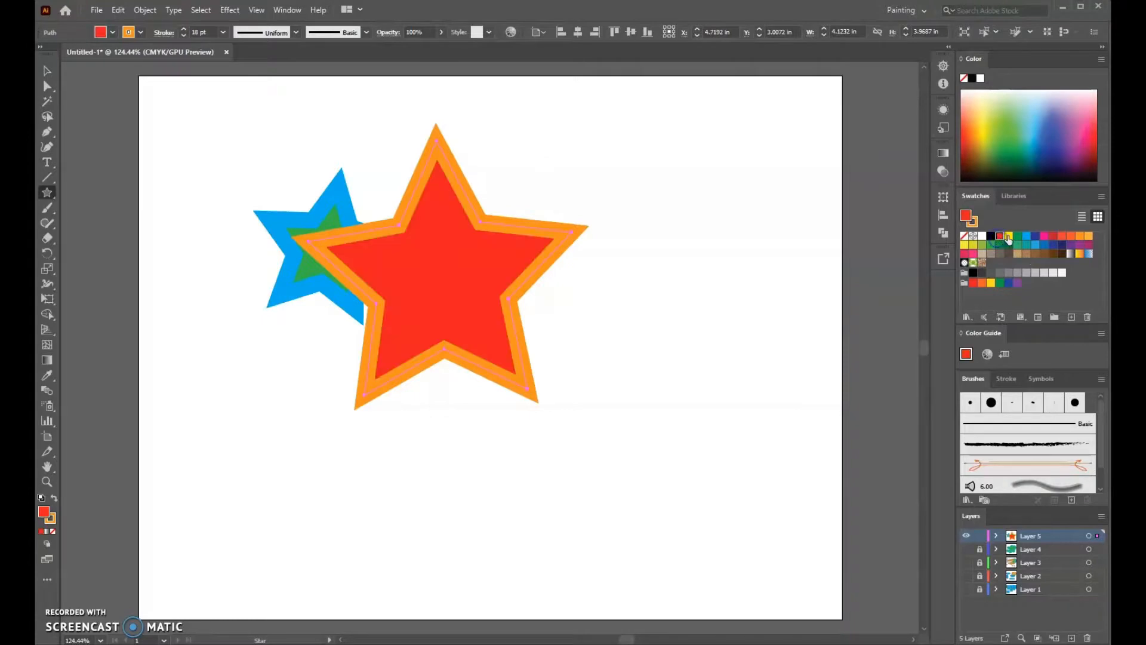
{"action": "left_click", "coordinate": [1008, 236]}
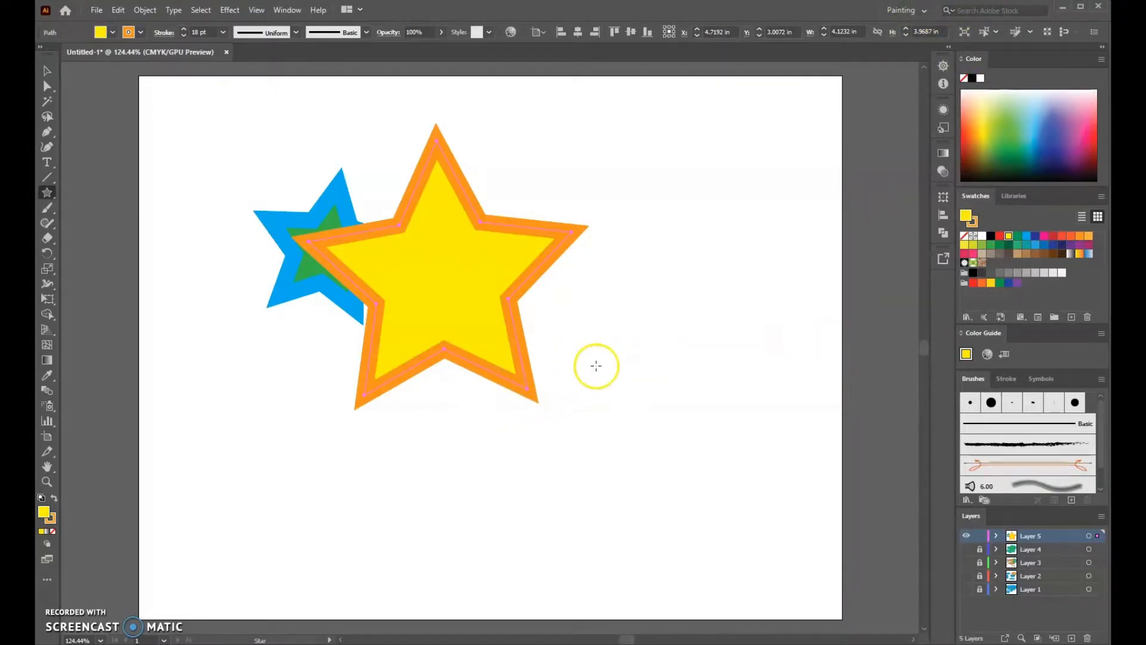
{"action": "left_click", "coordinate": [661, 366]}
{"action": "left_click", "coordinate": [598, 368]}
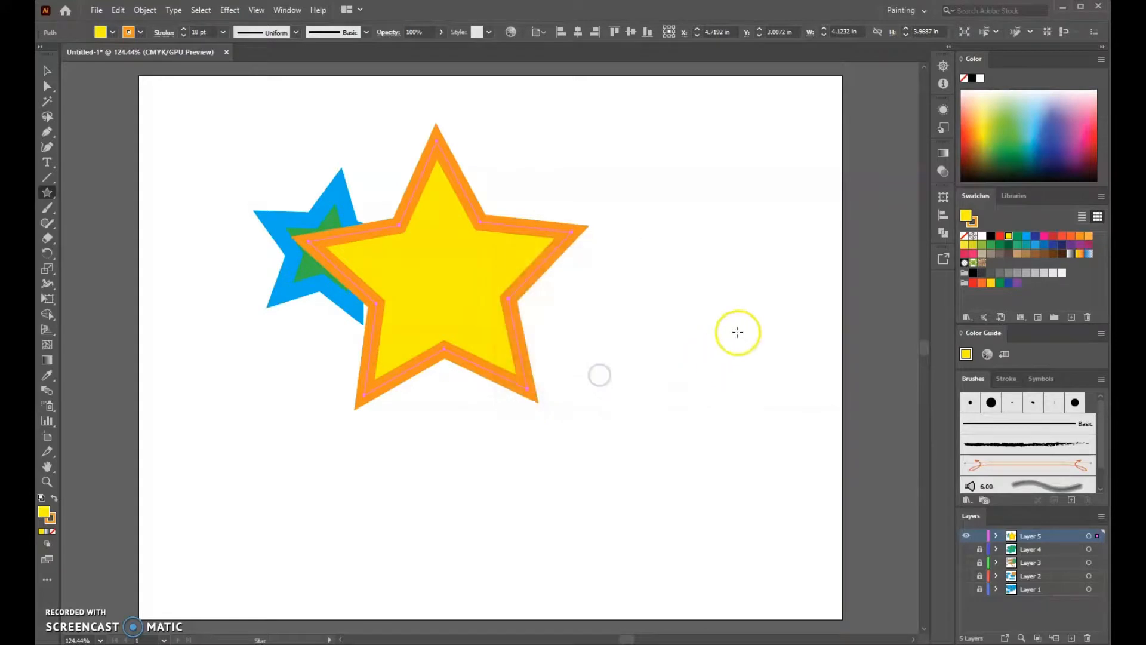
Draw two more yellow stars with orange strokes toward the right, the front one about 4.94 in wide and 5.08 in high
{"action": "mouse_move", "coordinate": [731, 336]}
{"action": "left_mouse_down"}
{"action": "mouse_move", "coordinate": [589, 417]}
{"action": "mouse_move", "coordinate": [633, 402]}
{"action": "mouse_move", "coordinate": [621, 410]}
{"action": "left_mouse_up"}
{"action": "left_click_drag", "start_coordinate": [575, 372], "coordinate": [443, 482]}
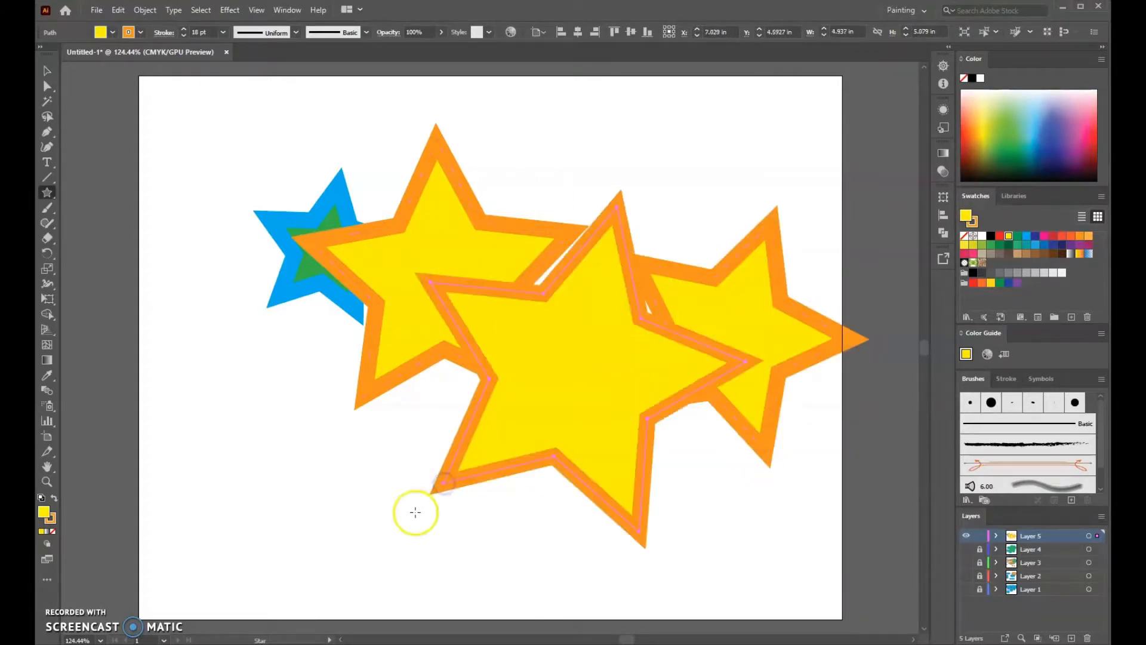
Scale the front star down to about 2.56 by 2.52 in, rotate it, and place it between the other two yellow stars
{"action": "left_click", "coordinate": [441, 357]}
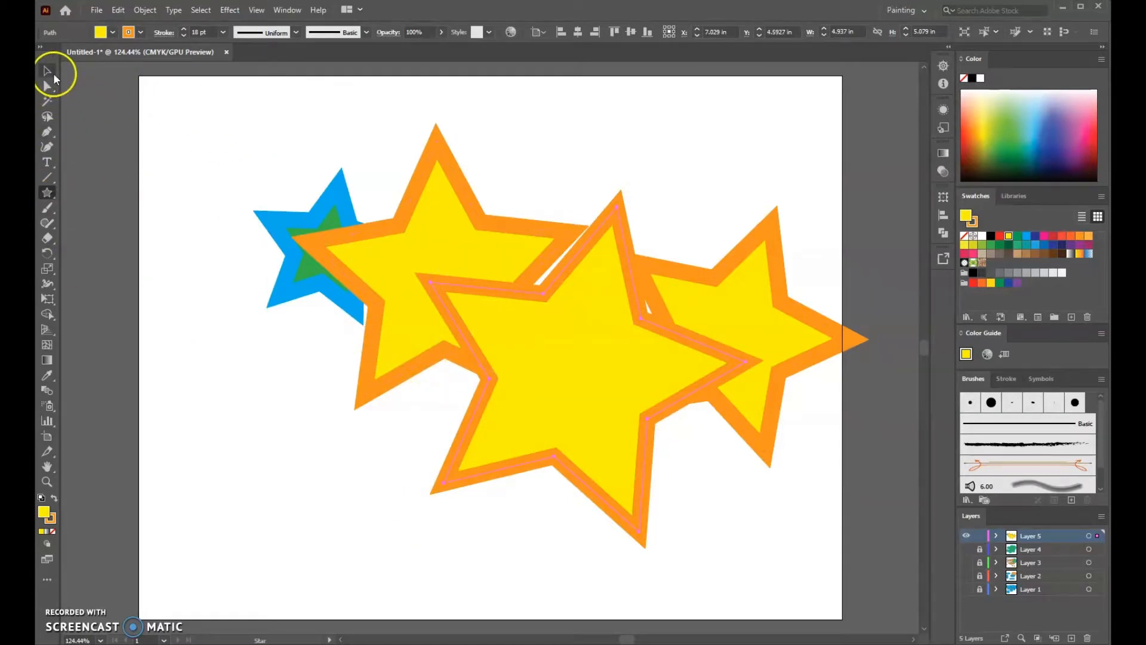
{"action": "left_click", "coordinate": [45, 70]}
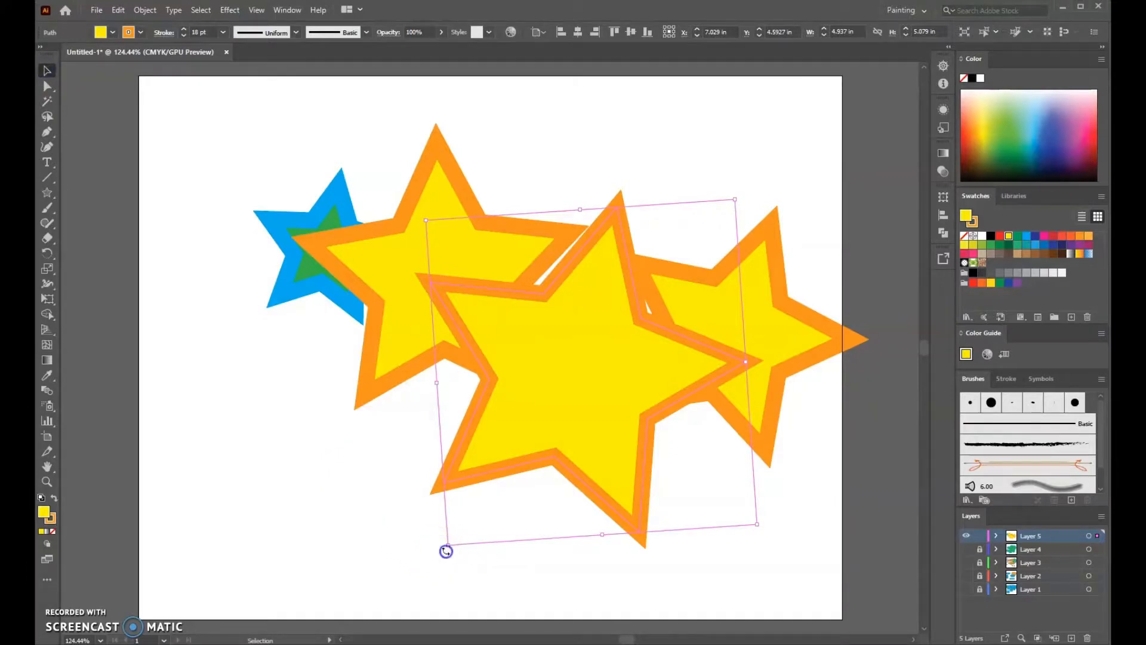
{"action": "left_click_drag", "start_coordinate": [447, 548], "coordinate": [577, 378]}
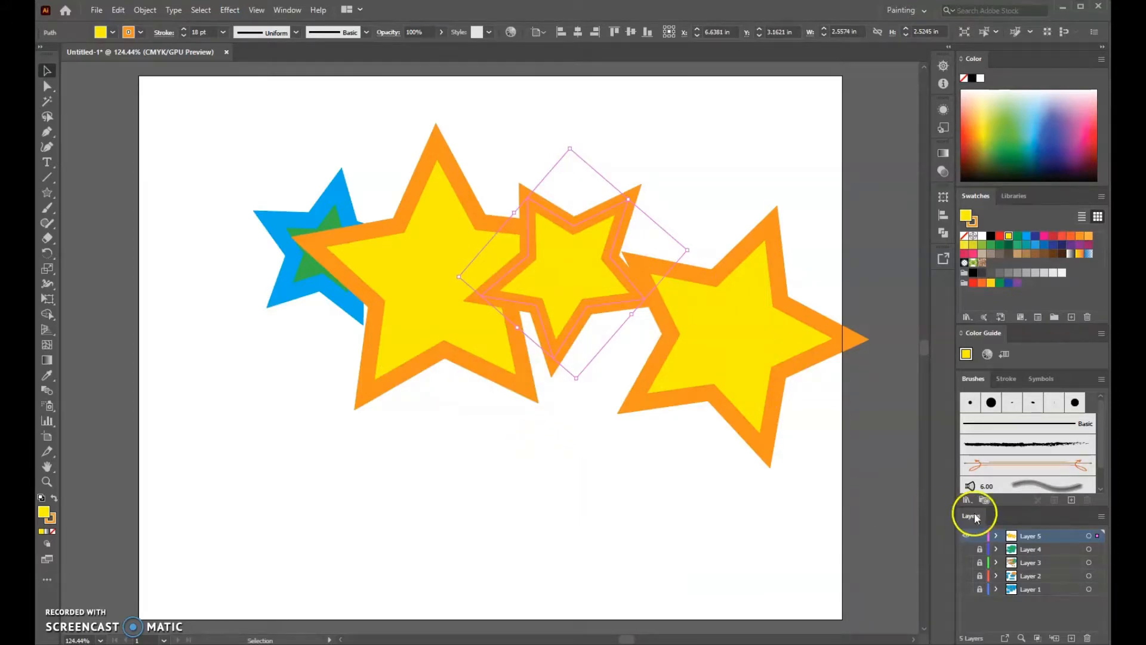
Lock and hide Layer 5 and add a new layer above it
{"action": "left_click", "coordinate": [978, 536]}
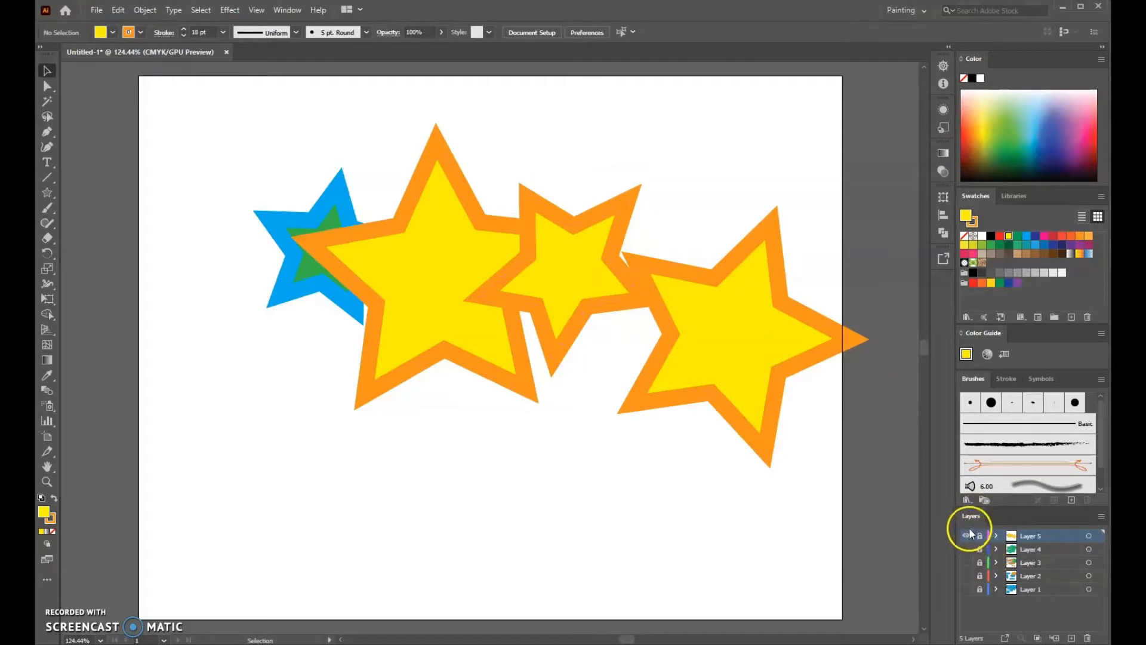
{"action": "key", "text": "ctrl+y"}
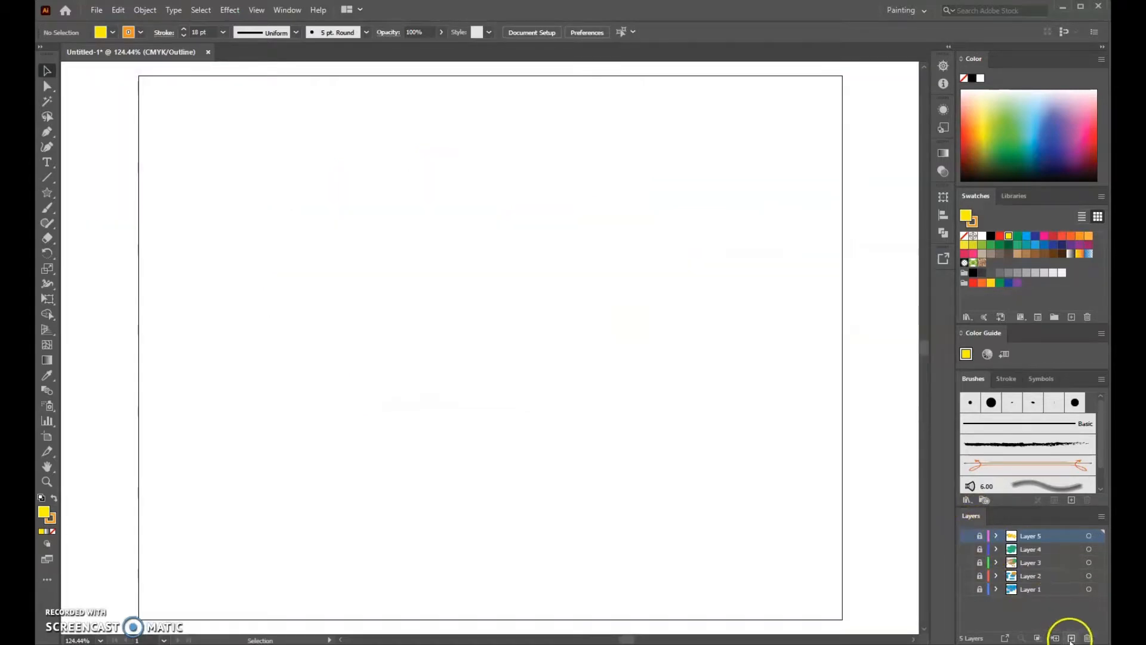
{"action": "left_click", "coordinate": [1071, 637]}
{"action": "key", "text": "ctrl+y"}
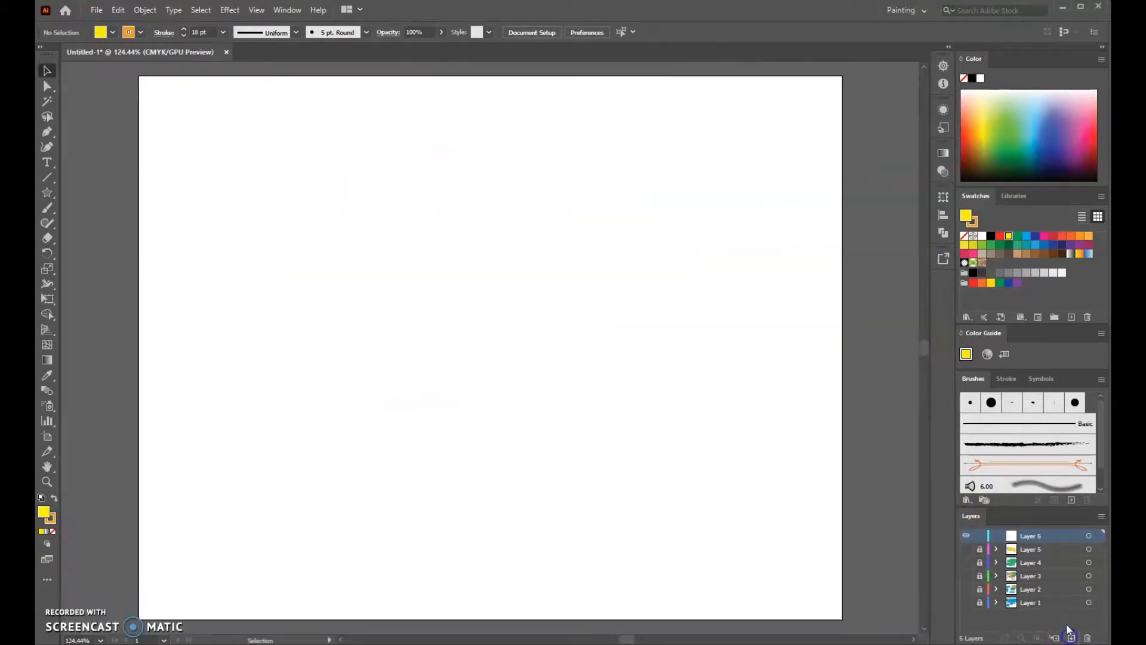
Draw several lens flares with the Flare tool across the middle and upper-right area of the artboard on Layer 6
{"action": "left_click_drag", "start_coordinate": [49, 197], "coordinate": [105, 274]}
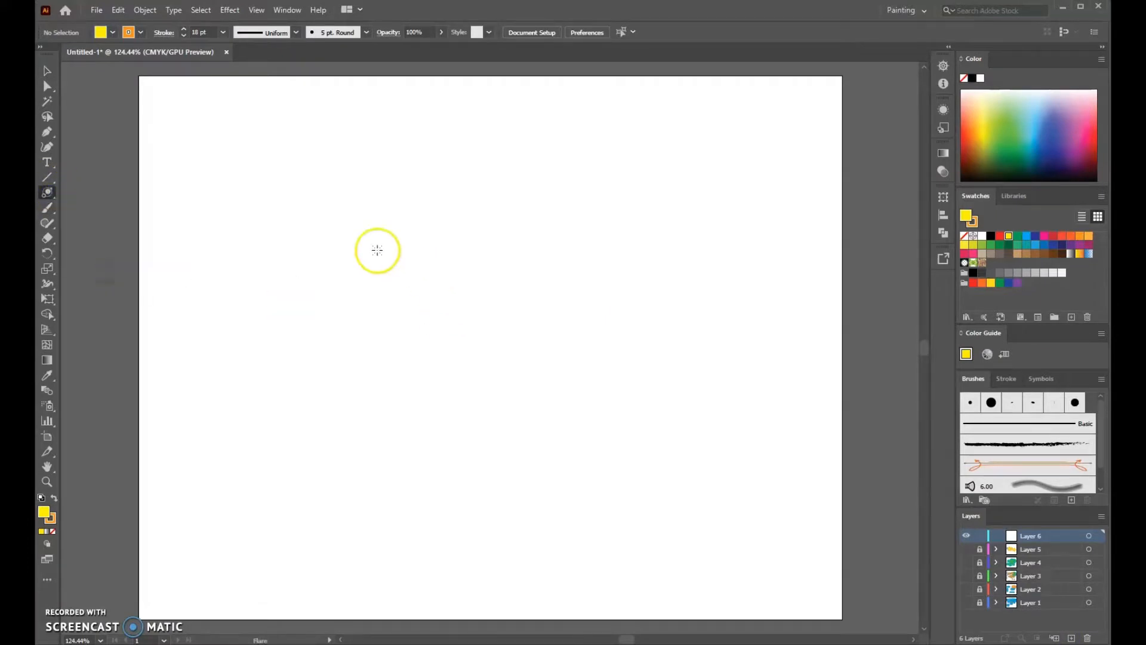
{"action": "left_click_drag", "start_coordinate": [405, 250], "coordinate": [410, 260]}
{"action": "left_click_drag", "start_coordinate": [431, 296], "coordinate": [460, 336]}
{"action": "left_click_drag", "start_coordinate": [522, 339], "coordinate": [550, 366]}
{"action": "left_click_drag", "start_coordinate": [660, 274], "coordinate": [656, 285]}
{"action": "left_click", "coordinate": [717, 197]}
{"action": "left_click_drag", "start_coordinate": [717, 197], "coordinate": [702, 195]}
{"action": "left_click", "coordinate": [593, 173]}
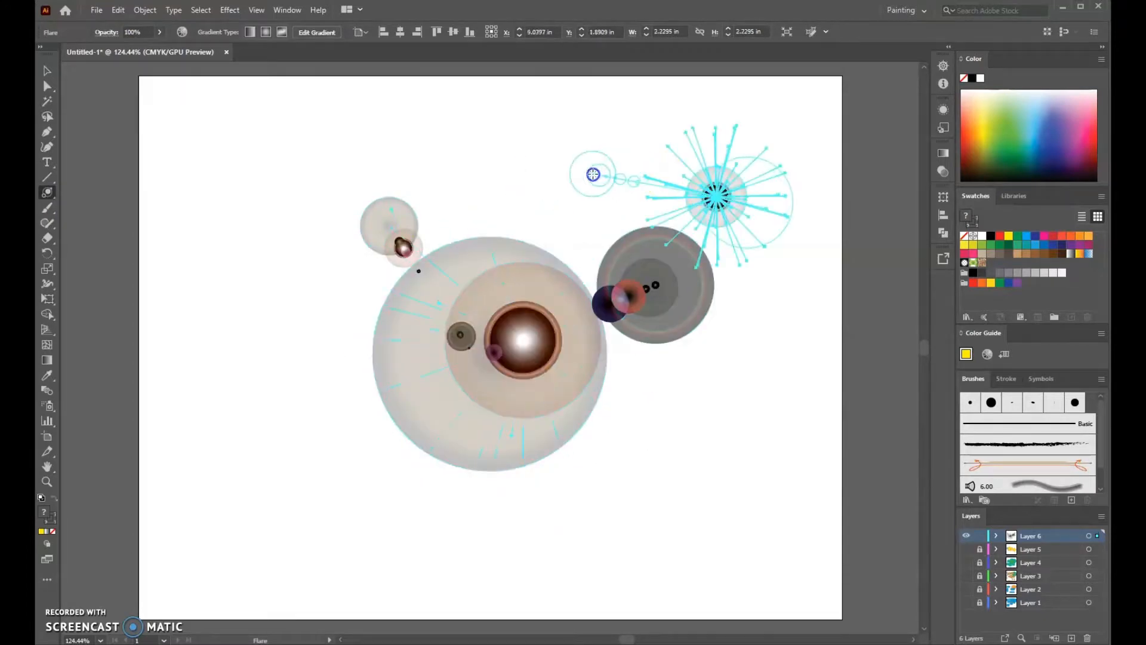
Add more flares along the artboard's top, left side, bottom and lower right, and clear the selection
{"action": "left_click_drag", "start_coordinate": [482, 165], "coordinate": [445, 161]}
{"action": "left_click_drag", "start_coordinate": [294, 180], "coordinate": [294, 181]}
{"action": "left_click_drag", "start_coordinate": [275, 263], "coordinate": [275, 262]}
{"action": "left_click_drag", "start_coordinate": [267, 325], "coordinate": [269, 331]}
{"action": "left_click_drag", "start_coordinate": [276, 385], "coordinate": [295, 401]}
{"action": "left_click_drag", "start_coordinate": [198, 478], "coordinate": [249, 492]}
{"action": "left_click_drag", "start_coordinate": [336, 520], "coordinate": [376, 520]}
{"action": "left_click_drag", "start_coordinate": [444, 530], "coordinate": [454, 530]}
{"action": "left_click_drag", "start_coordinate": [606, 497], "coordinate": [708, 409]}
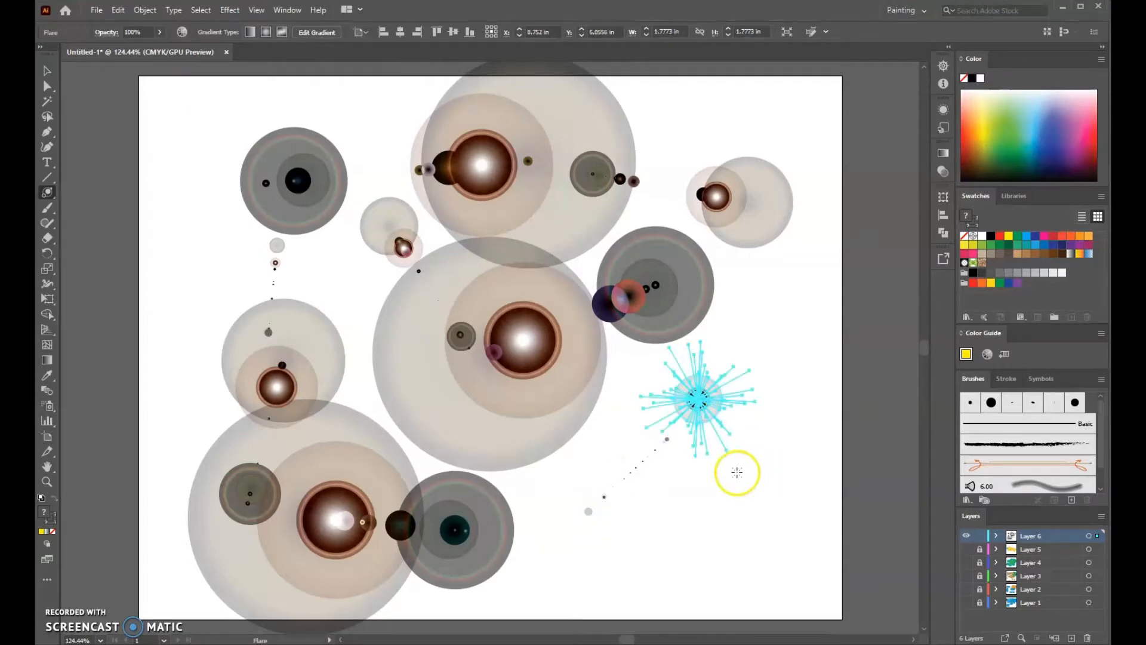
{"action": "left_click", "coordinate": [52, 75]}
{"action": "left_click", "coordinate": [167, 168]}
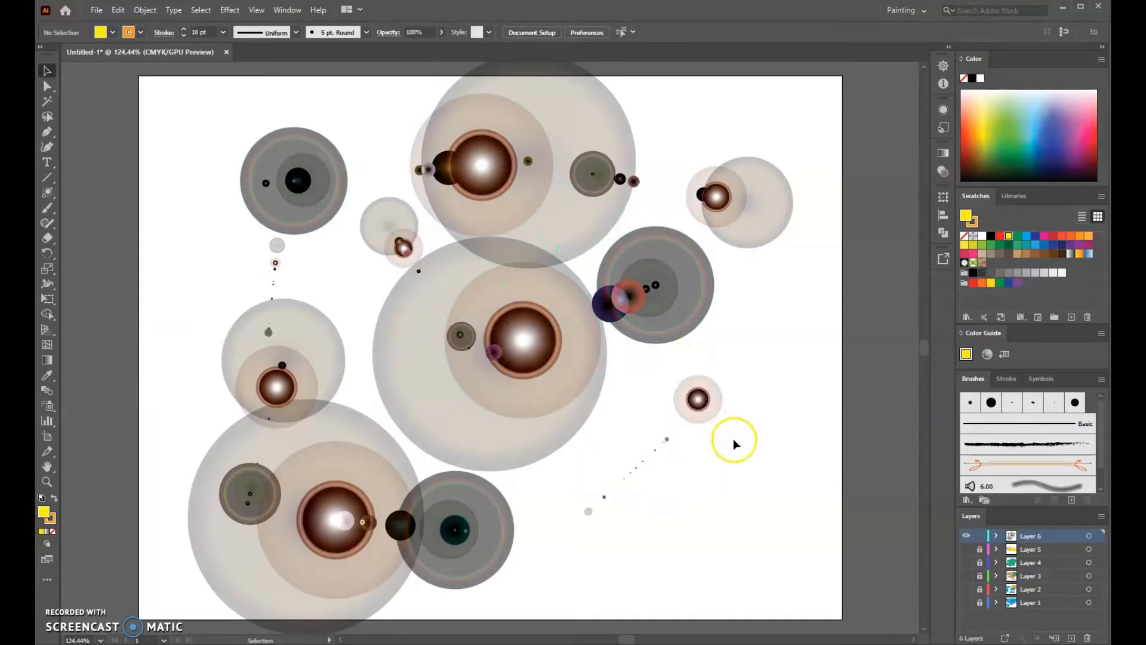
Lock Layer 6 and make all six layers visible together
{"action": "left_click", "coordinate": [979, 536]}
{"action": "key", "text": "ctrl+y"}
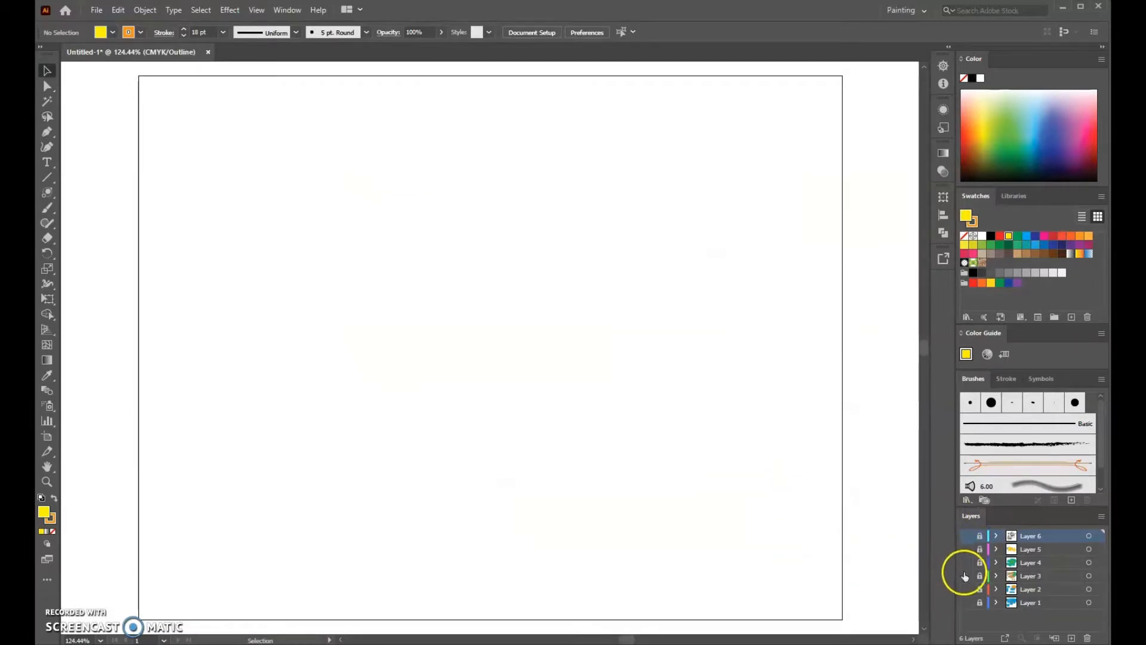
{"action": "left_click_drag", "start_coordinate": [966, 535], "coordinate": [965, 568]}
{"action": "key", "text": "ctrl+y"}
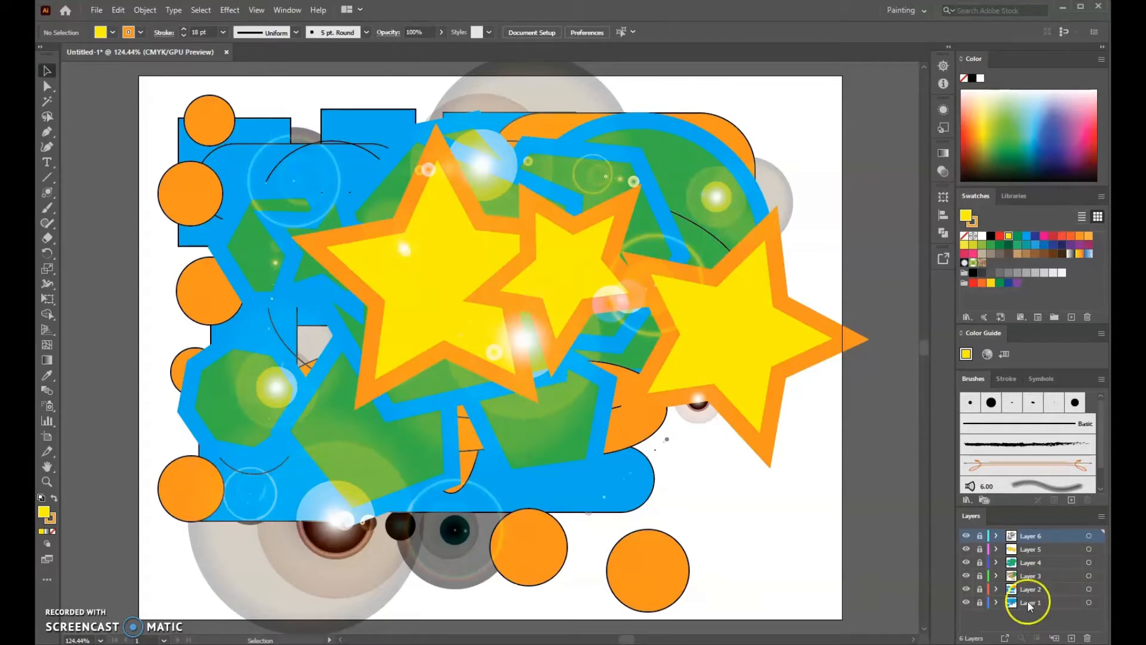
Restack the layers by moving Layer 1, Layer 4 and finally Layer 6 to the top of the layer order
{"action": "left_click_drag", "start_coordinate": [1027, 600], "coordinate": [1027, 532]}
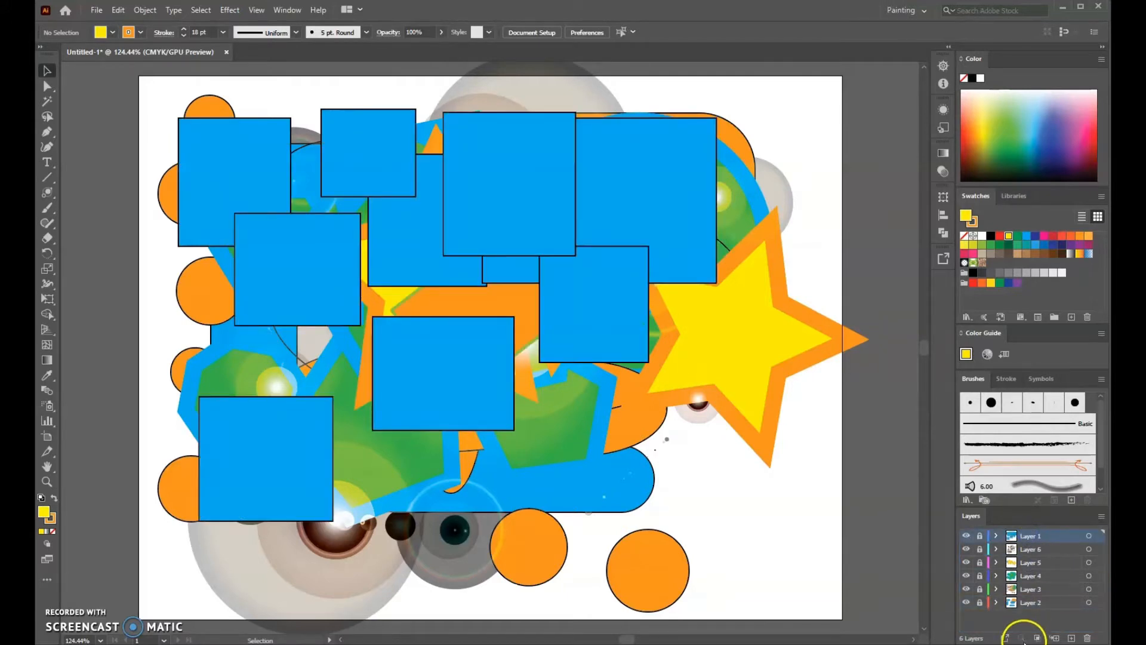
{"action": "left_click", "coordinate": [1030, 576]}
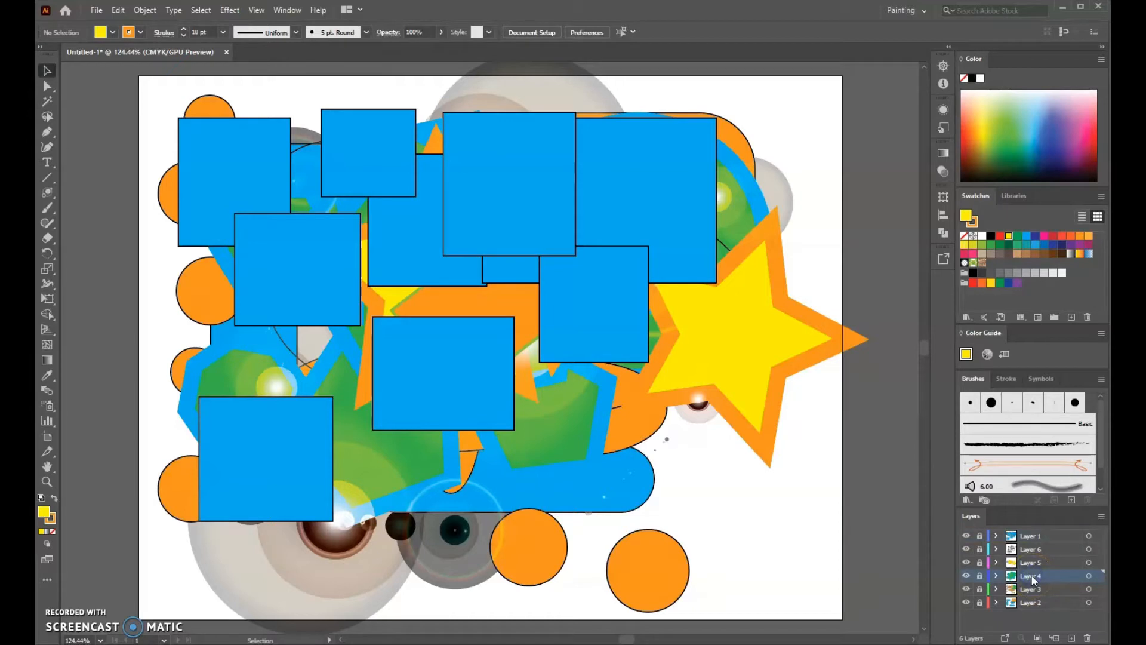
{"action": "left_click_drag", "start_coordinate": [1030, 574], "coordinate": [1028, 532]}
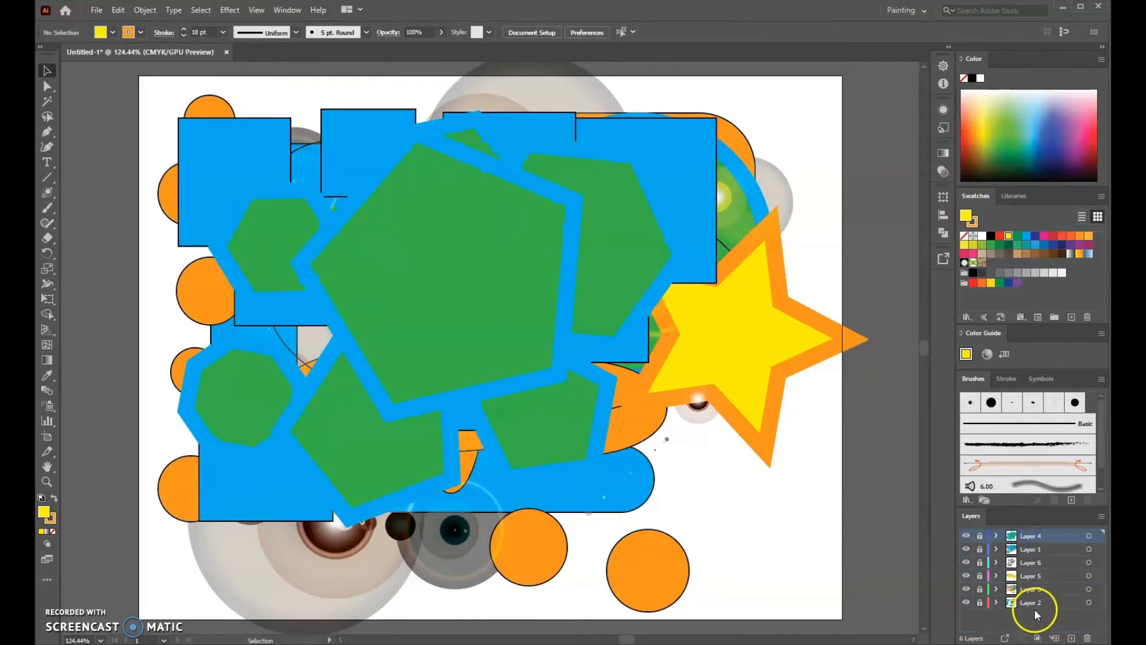
{"action": "left_click", "coordinate": [1034, 562]}
{"action": "left_click_drag", "start_coordinate": [1036, 566], "coordinate": [1036, 536]}
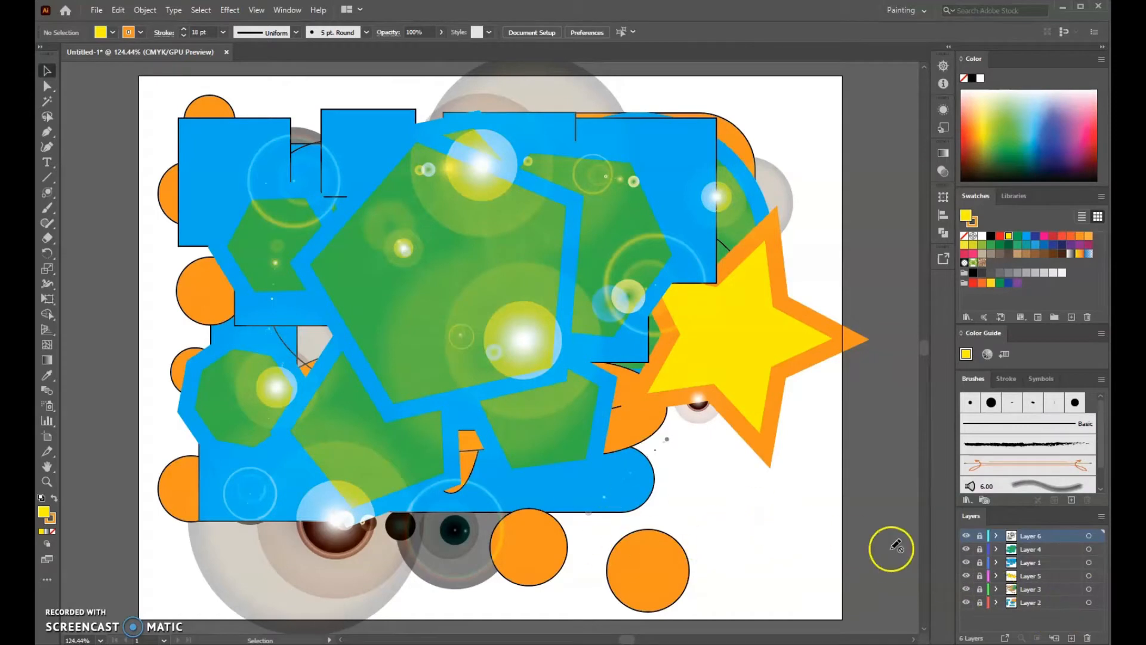
Hide all six layers one after another, from Layer 6 down to Layer 2
{"action": "left_click", "coordinate": [966, 536]}
{"action": "left_click", "coordinate": [966, 549]}
{"action": "left_click", "coordinate": [966, 562]}
{"action": "left_click", "coordinate": [966, 576]}
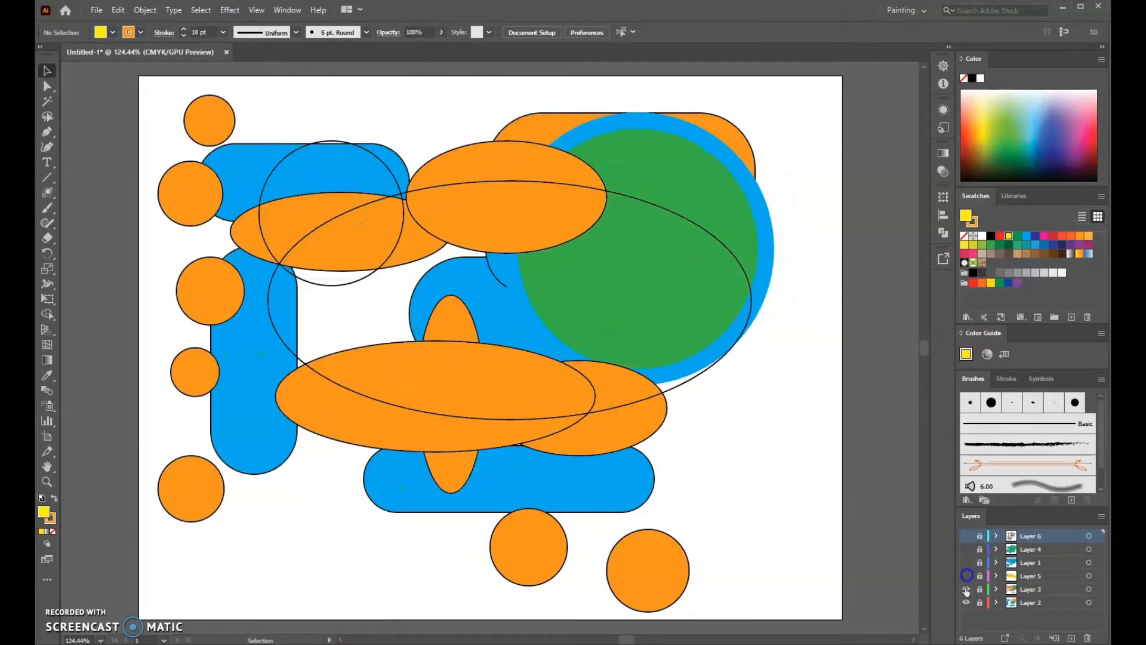
{"action": "left_click", "coordinate": [966, 588]}
{"action": "left_click", "coordinate": [966, 602]}
Show Layers 1, 4, 6 and 5 one at a time to examine which shapes each contains, hiding each again
{"action": "left_click", "coordinate": [965, 562]}
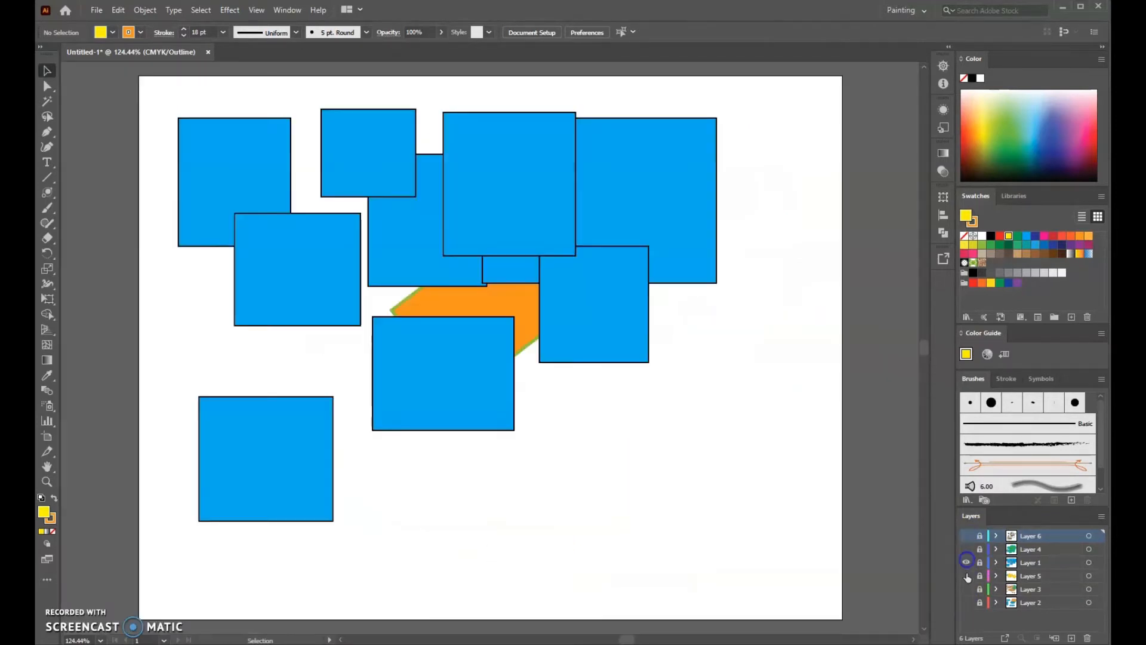
{"action": "left_click", "coordinate": [966, 562]}
{"action": "left_click", "coordinate": [967, 547]}
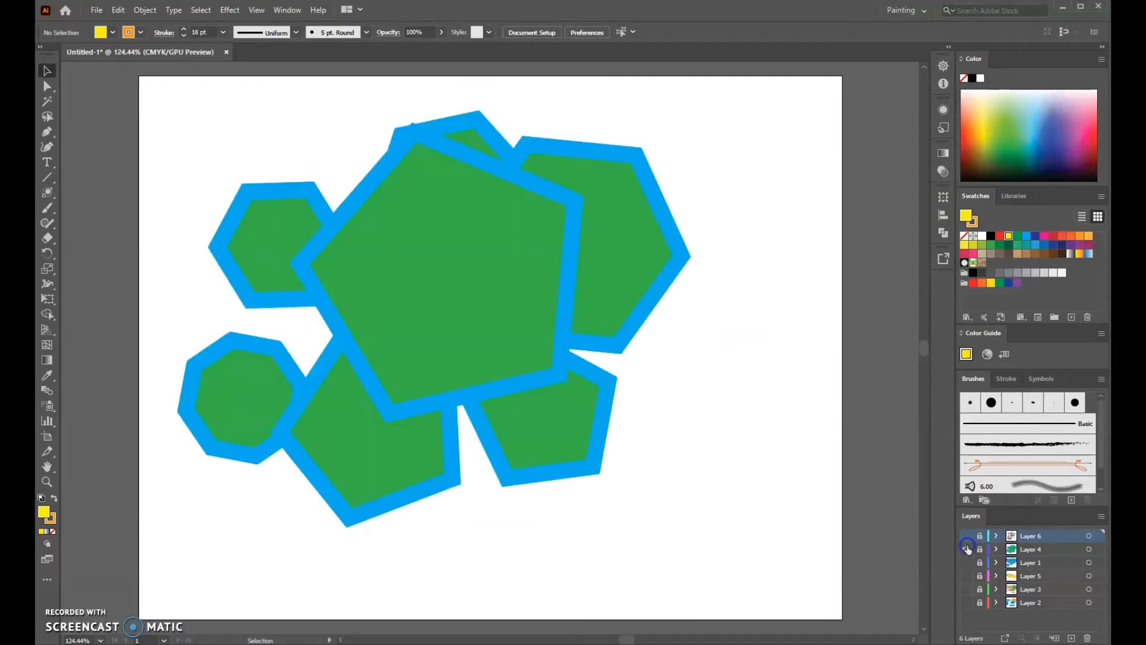
{"action": "left_click", "coordinate": [967, 547]}
{"action": "left_click", "coordinate": [967, 535]}
{"action": "left_click", "coordinate": [967, 535]}
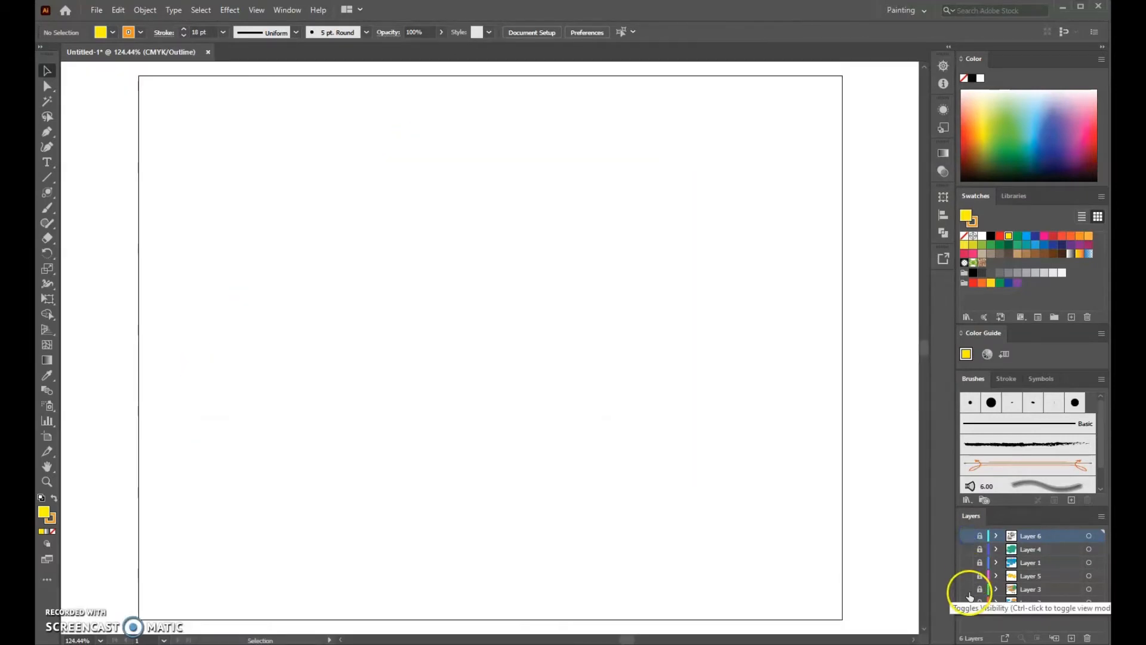
{"action": "left_click", "coordinate": [967, 575]}
{"action": "left_click", "coordinate": [967, 575]}
Show and unlock Layer 3 and make it the active layer
{"action": "left_click", "coordinate": [967, 588]}
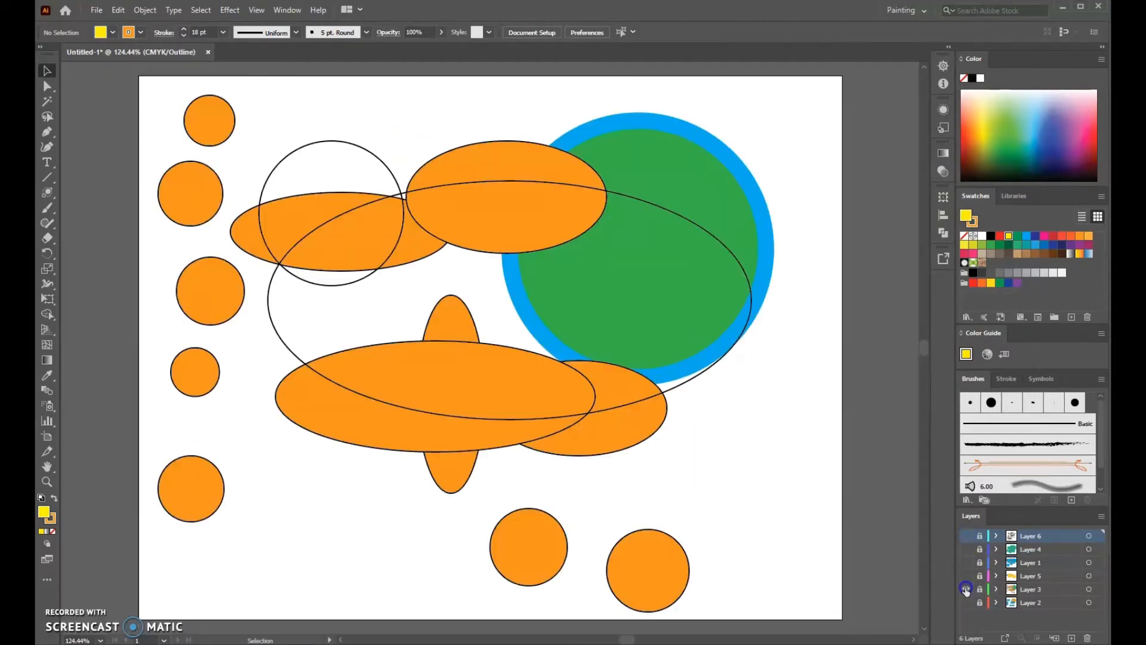
{"action": "left_click", "coordinate": [967, 589]}
{"action": "left_click", "coordinate": [967, 589]}
{"action": "left_click", "coordinate": [1054, 589]}
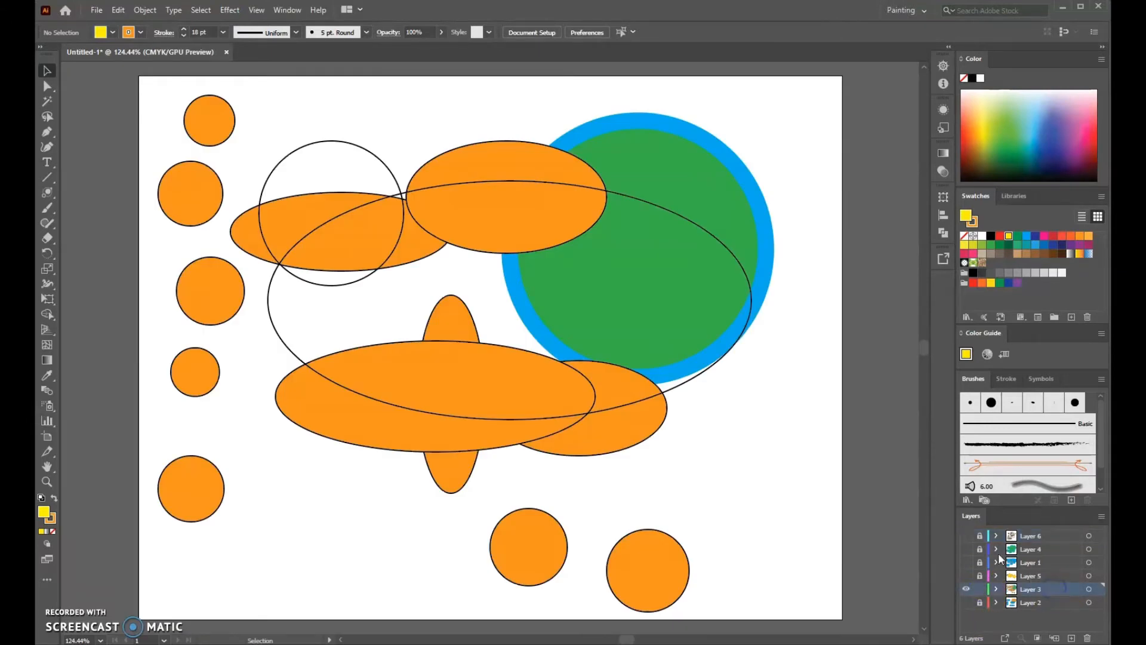
Draw four yellow ellipses with orange strokes on Layer 3, including a lower-left one about 2.15 by 2.08 in and a top circle about 1.74 in
{"action": "left_click", "coordinate": [42, 211]}
{"action": "left_click", "coordinate": [48, 194]}
{"action": "left_click", "coordinate": [100, 225]}
{"action": "left_click_drag", "start_coordinate": [241, 397], "coordinate": [378, 527]}
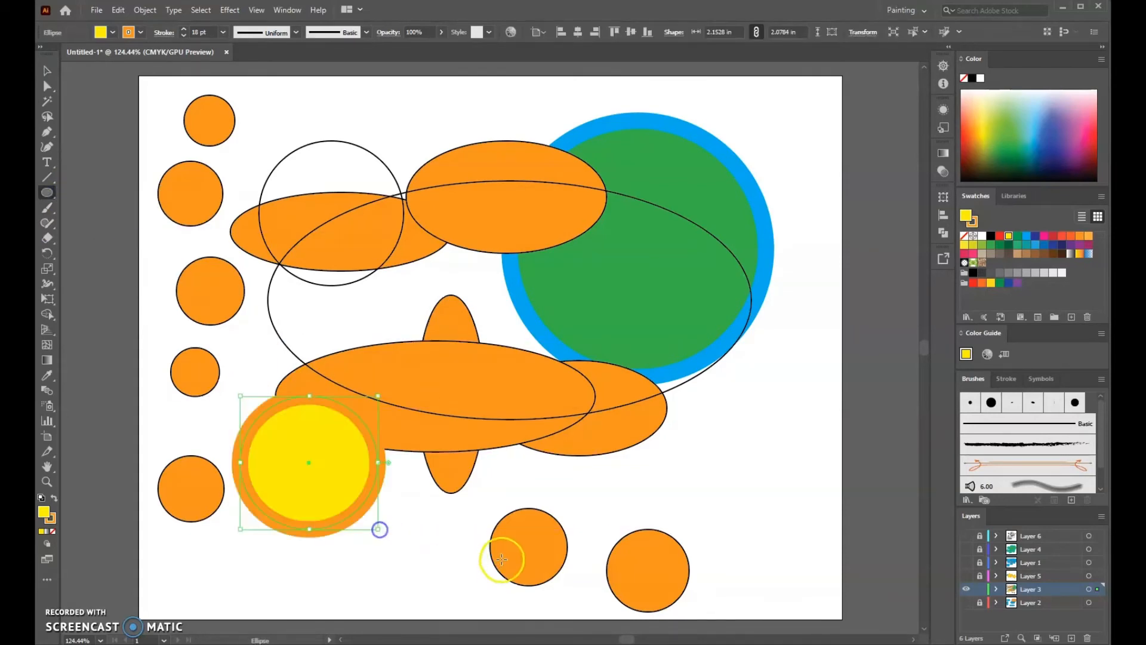
{"action": "left_click_drag", "start_coordinate": [388, 307], "coordinate": [483, 389]}
{"action": "left_click_drag", "start_coordinate": [417, 108], "coordinate": [540, 220]}
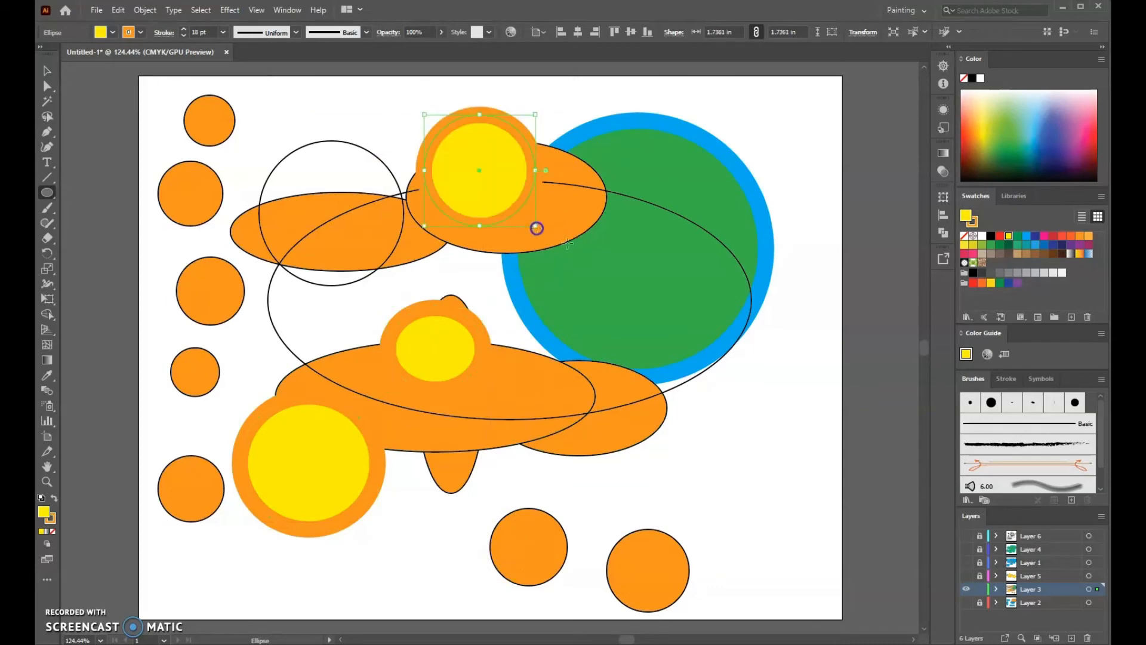
{"action": "left_click_drag", "start_coordinate": [664, 239], "coordinate": [742, 340]}
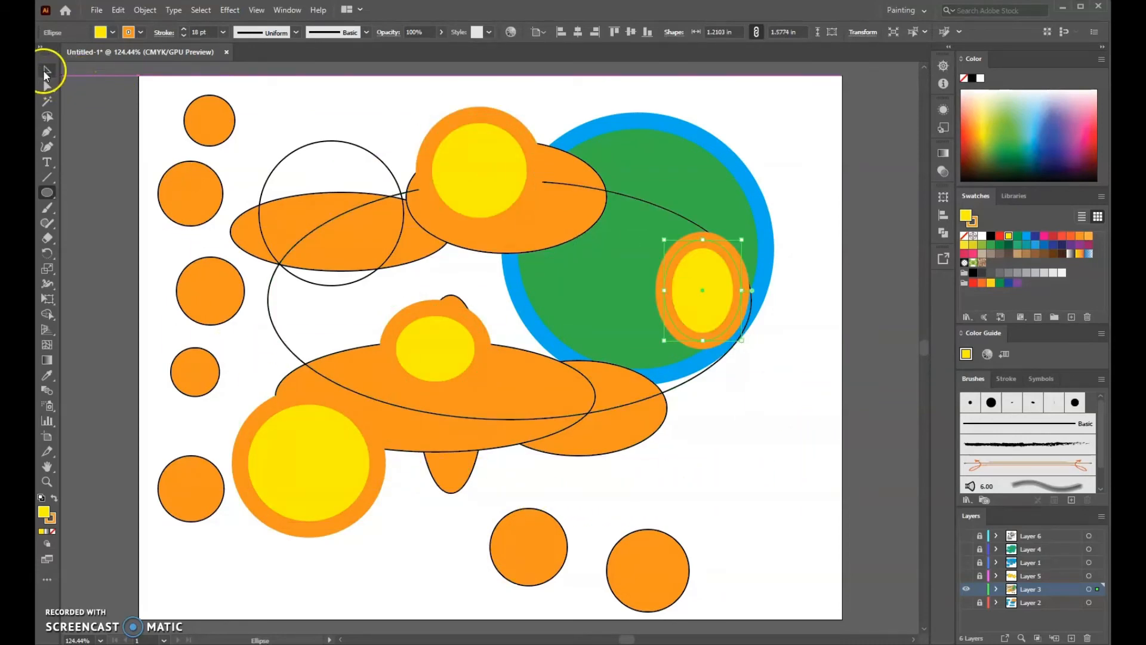
Lock Layer 3, make all six layers visible, and leave every layer locked
{"action": "left_click", "coordinate": [979, 589]}
{"action": "left_click", "coordinate": [966, 590]}
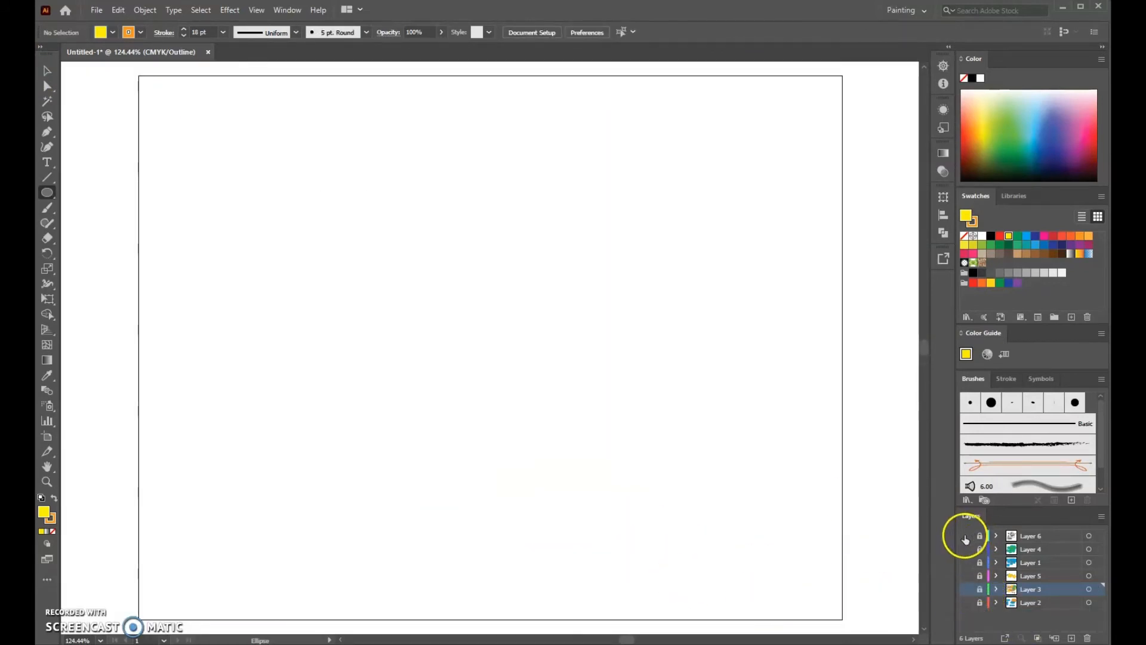
{"action": "left_click_drag", "start_coordinate": [964, 536], "coordinate": [968, 606]}
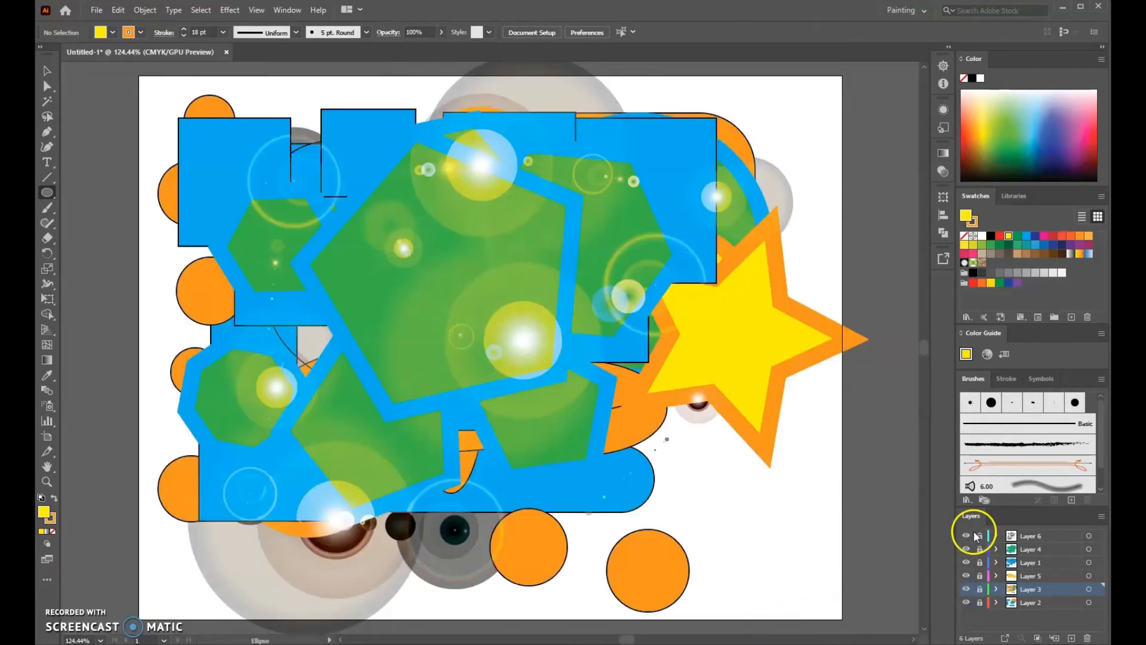
{"action": "left_click_drag", "start_coordinate": [976, 536], "coordinate": [982, 610]}
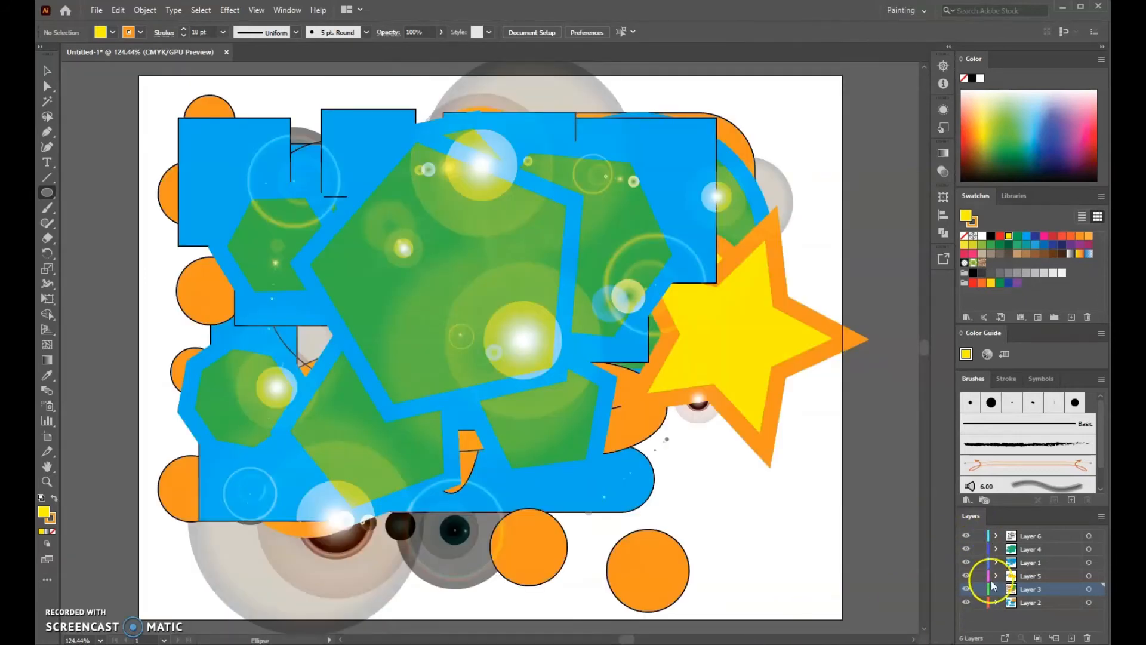
{"action": "left_click_drag", "start_coordinate": [979, 536], "coordinate": [975, 611]}
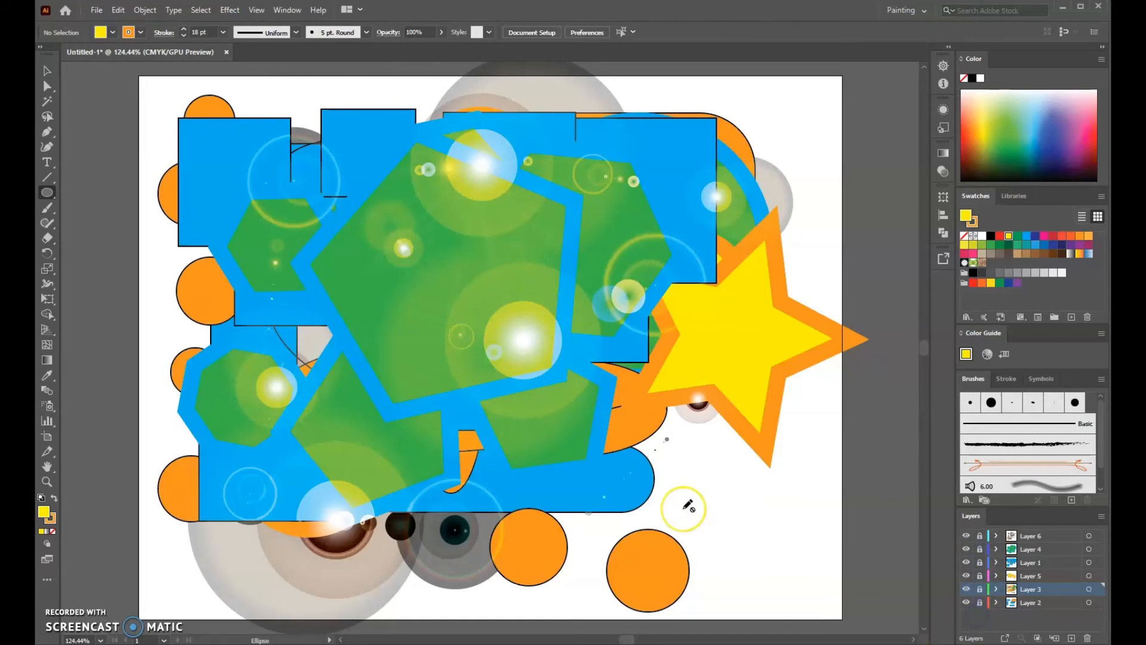